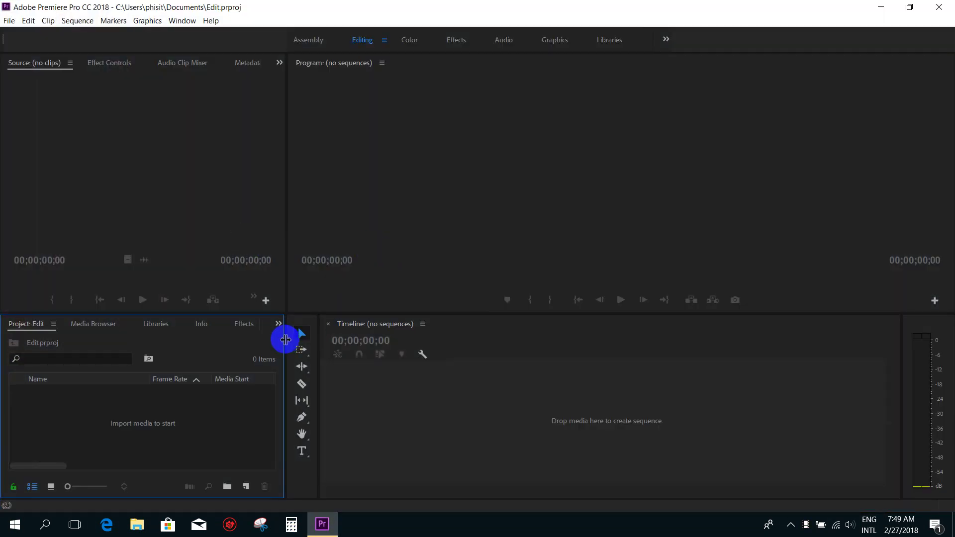
Create a Digital SLR 1080p DSLR 1080p30 sequence named 'Video 01'
{"action": "left_click_drag", "start_coordinate": [286, 340], "coordinate": [288, 340]}
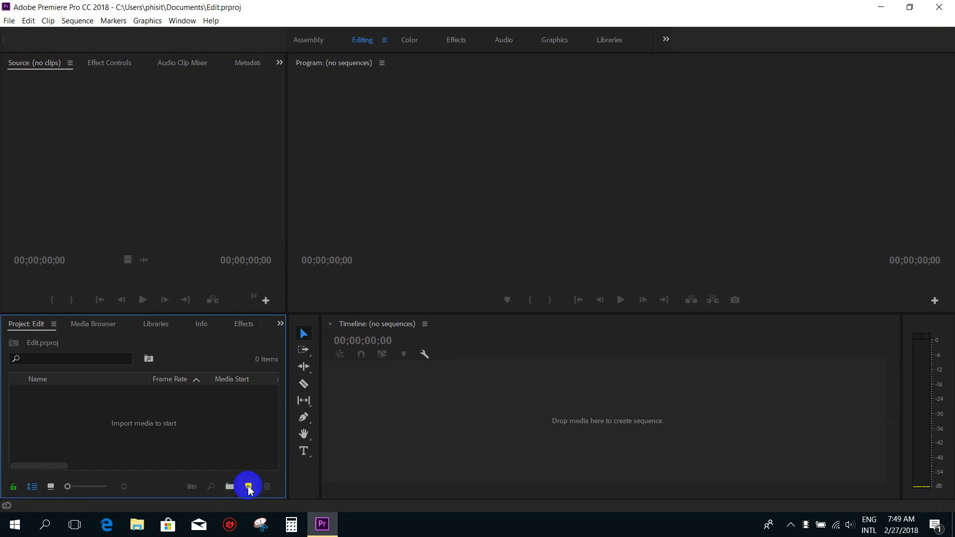
{"action": "left_click", "coordinate": [249, 487]}
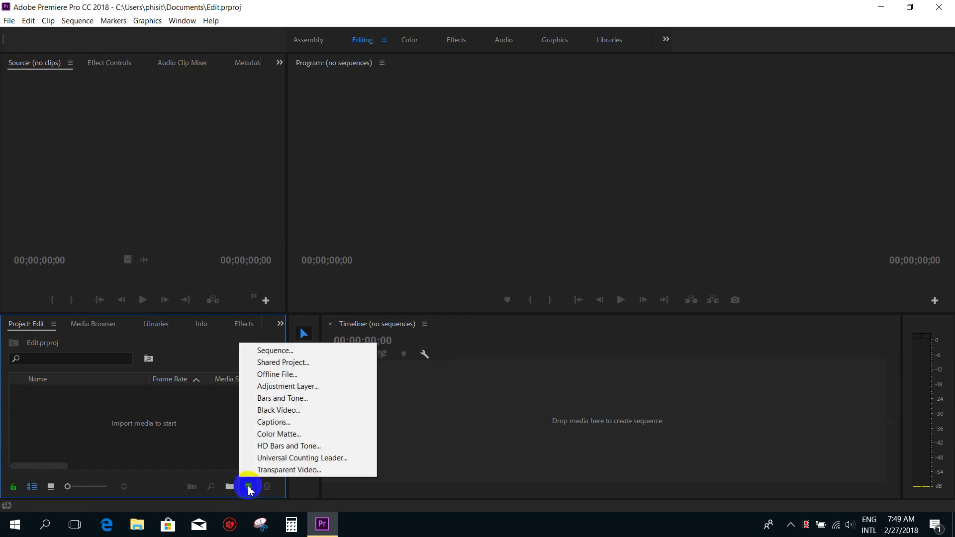
{"action": "left_click", "coordinate": [275, 351]}
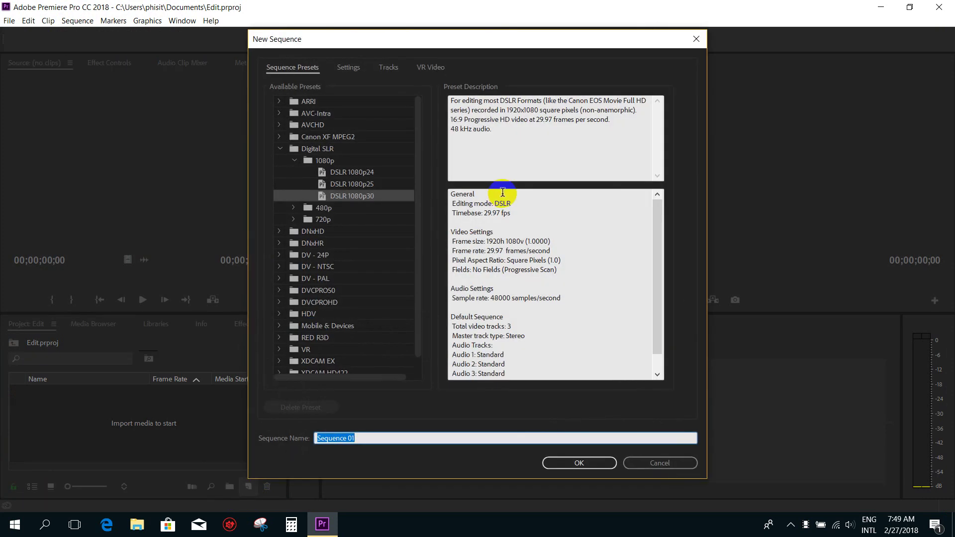
{"action": "left_click", "coordinate": [322, 149]}
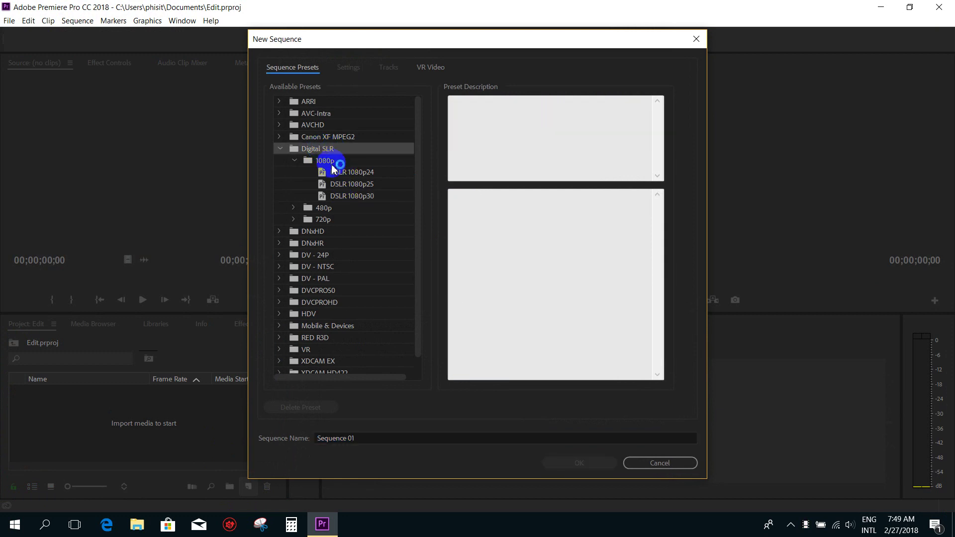
{"action": "left_click", "coordinate": [330, 161]}
{"action": "left_click", "coordinate": [355, 196]}
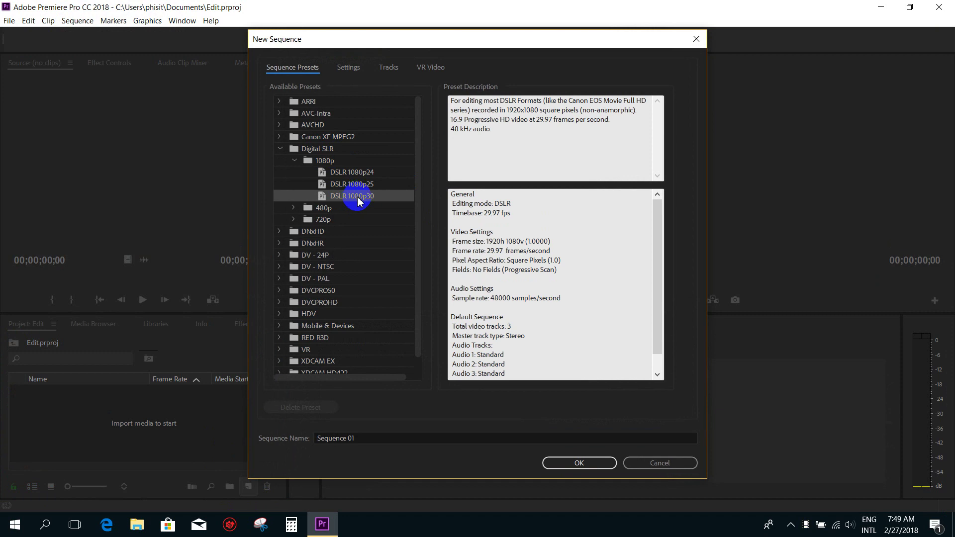
{"action": "left_click_drag", "start_coordinate": [366, 438], "coordinate": [309, 442]}
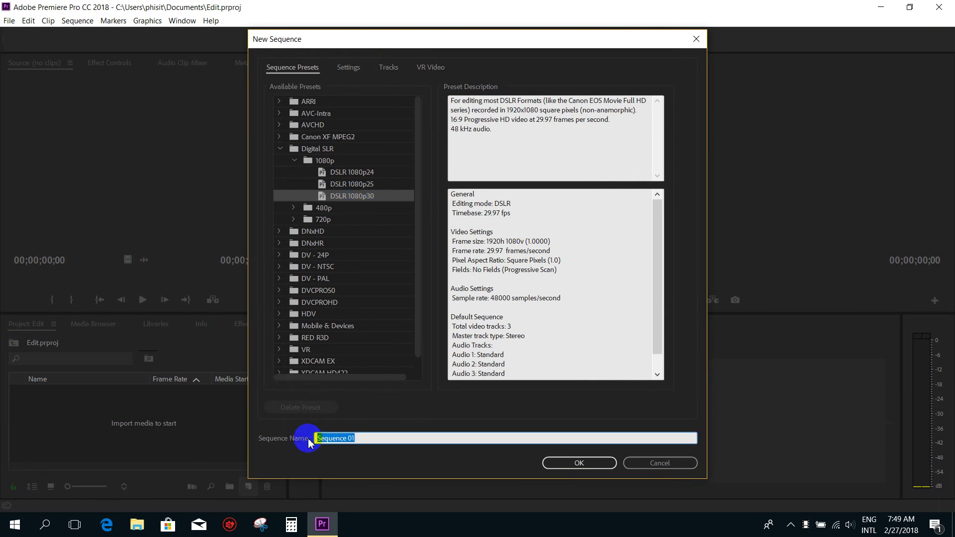
{"action": "type", "text": "Video 01"}
{"action": "left_click", "coordinate": [559, 469]}
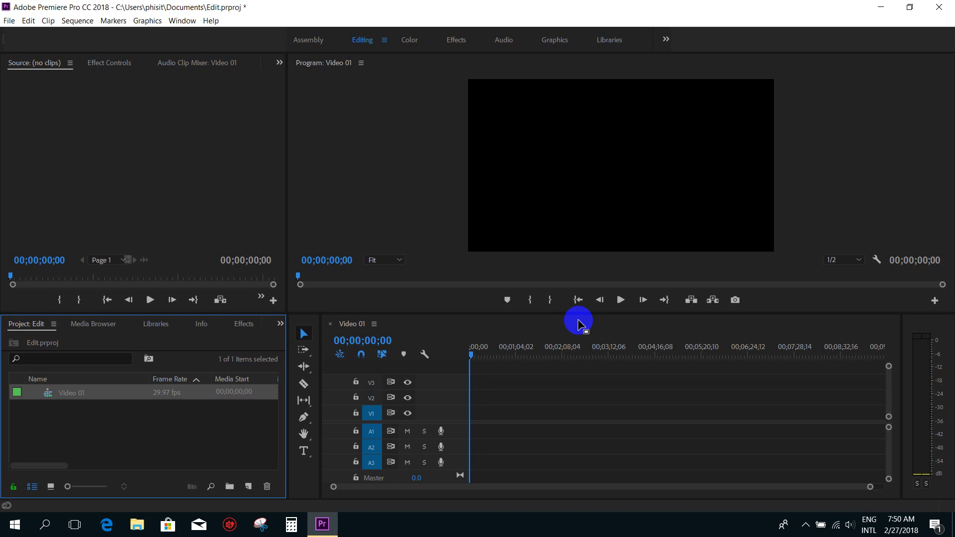
{"action": "left_click", "coordinate": [212, 427]}
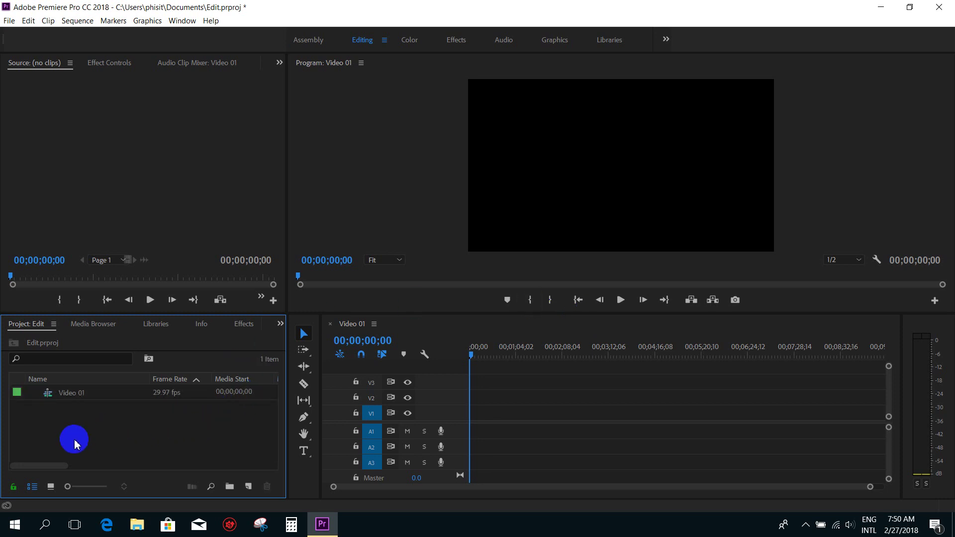
{"action": "mouse_move", "coordinate": [40, 465]}
{"action": "left_mouse_down"}
{"action": "mouse_move", "coordinate": [184, 465]}
{"action": "mouse_move", "coordinate": [23, 465]}
{"action": "left_mouse_up"}
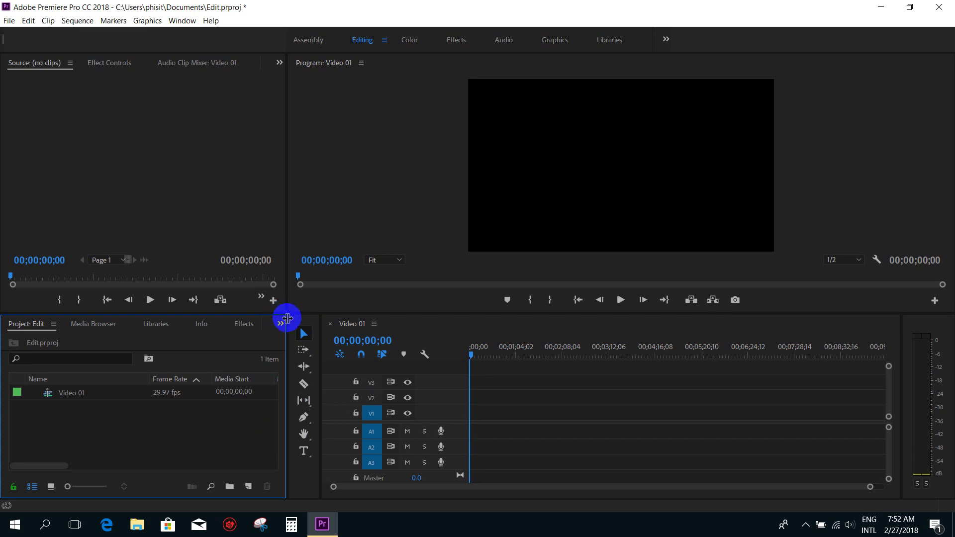
{"action": "left_click_drag", "start_coordinate": [288, 318], "coordinate": [287, 317]}
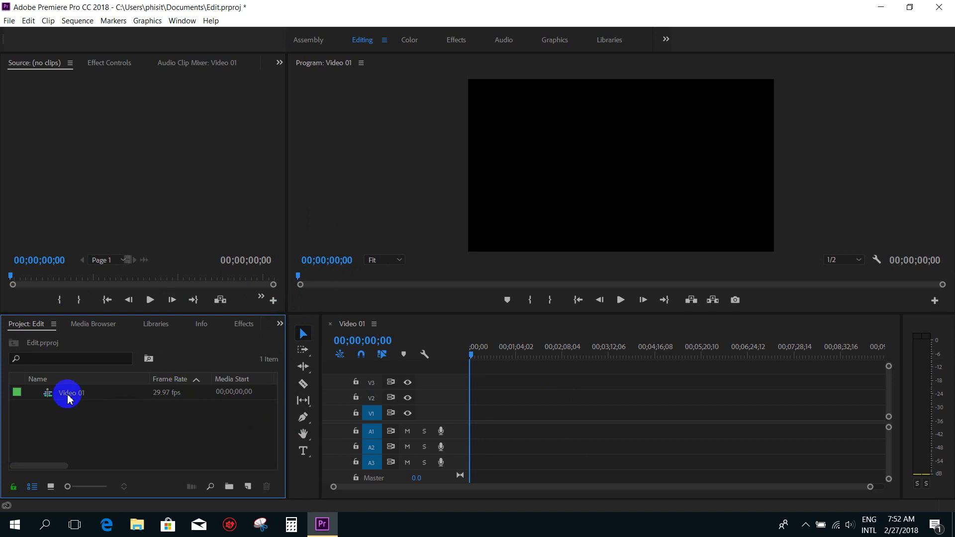
Open the Import window and browse from Local Disk (D:) to the Sample Clip for Edit folder
{"action": "right_click", "coordinate": [76, 426]}
{"action": "left_click", "coordinate": [100, 398]}
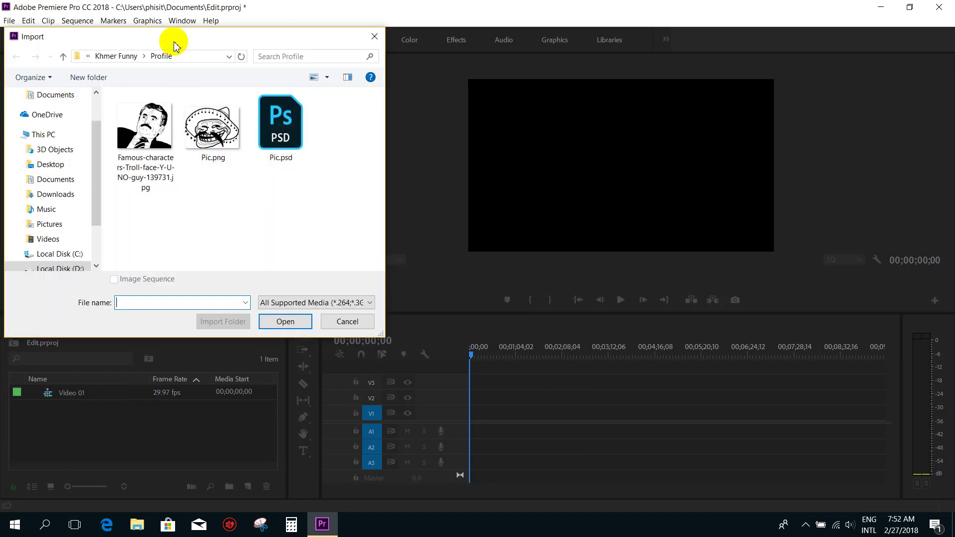
{"action": "left_click_drag", "start_coordinate": [177, 36], "coordinate": [391, 36]}
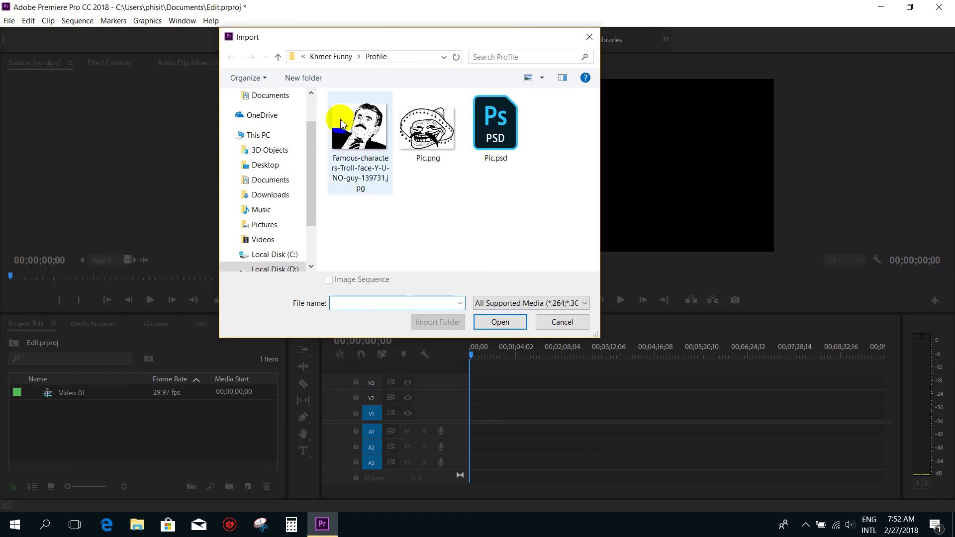
{"action": "left_click", "coordinate": [323, 57]}
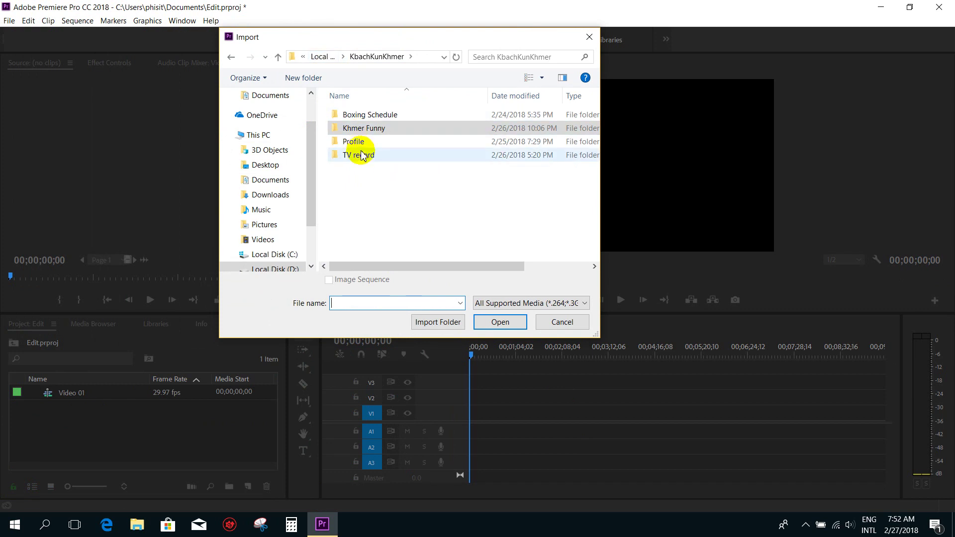
{"action": "left_click", "coordinate": [326, 58]}
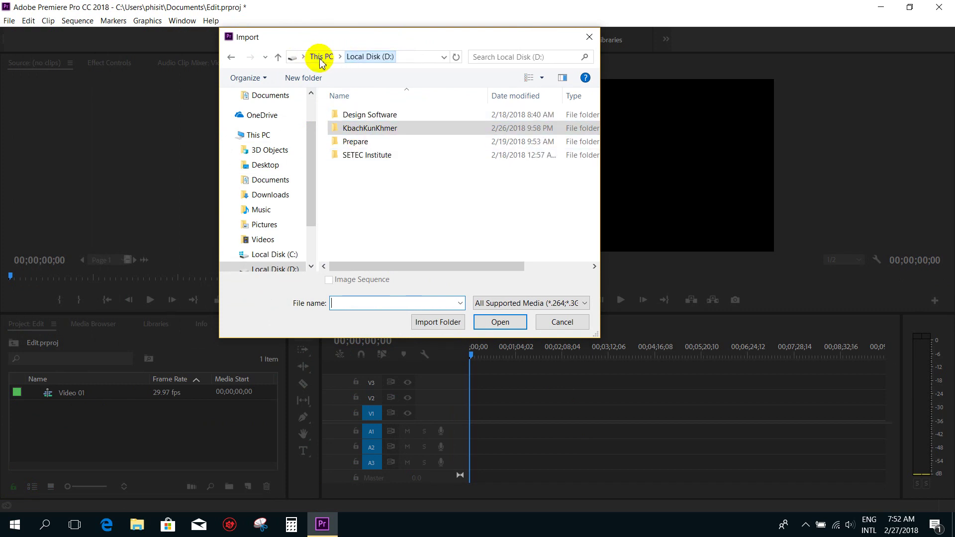
{"action": "double_click", "coordinate": [359, 154]}
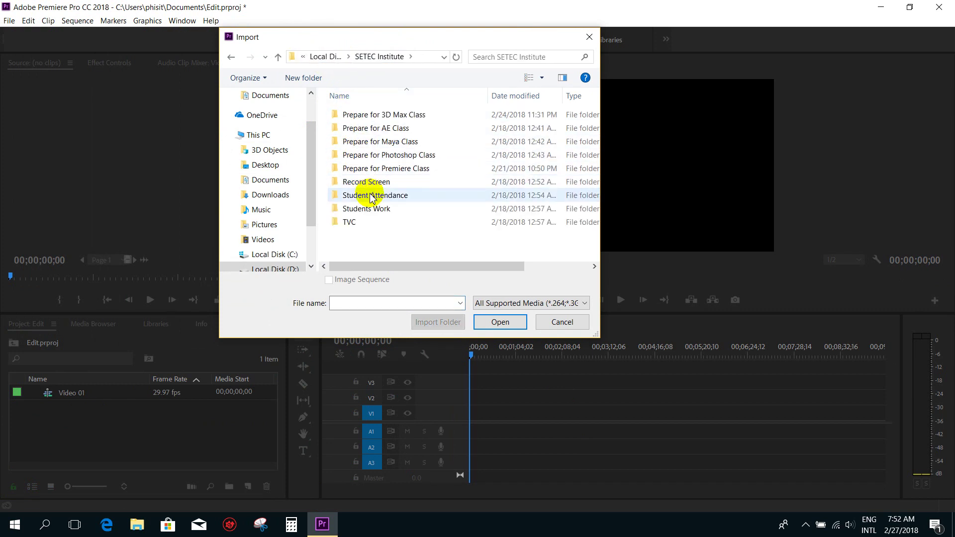
{"action": "double_click", "coordinate": [386, 171]}
{"action": "scroll", "coordinate": [437, 209], "scroll_direction": "down", "scroll_amount": 2}
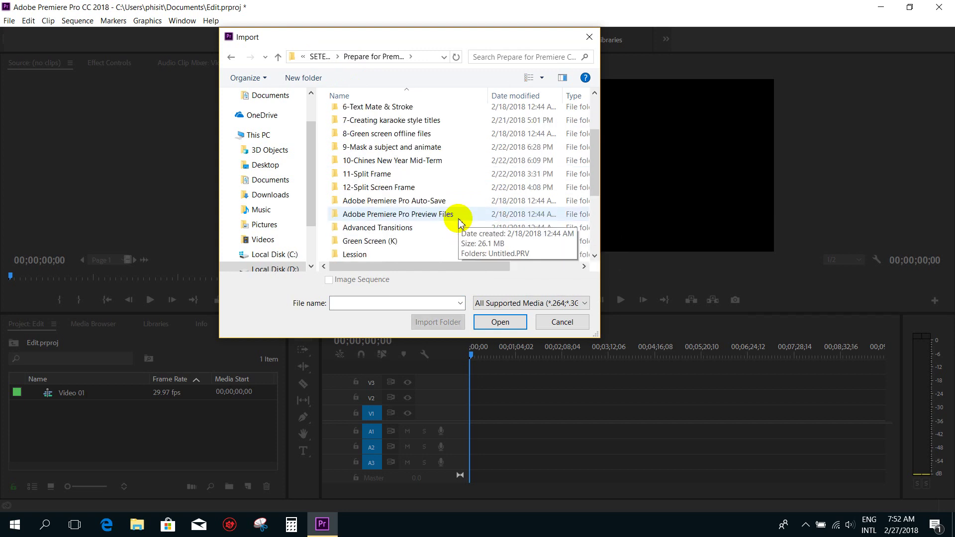
{"action": "scroll", "coordinate": [454, 213], "scroll_direction": "down", "scroll_amount": 1}
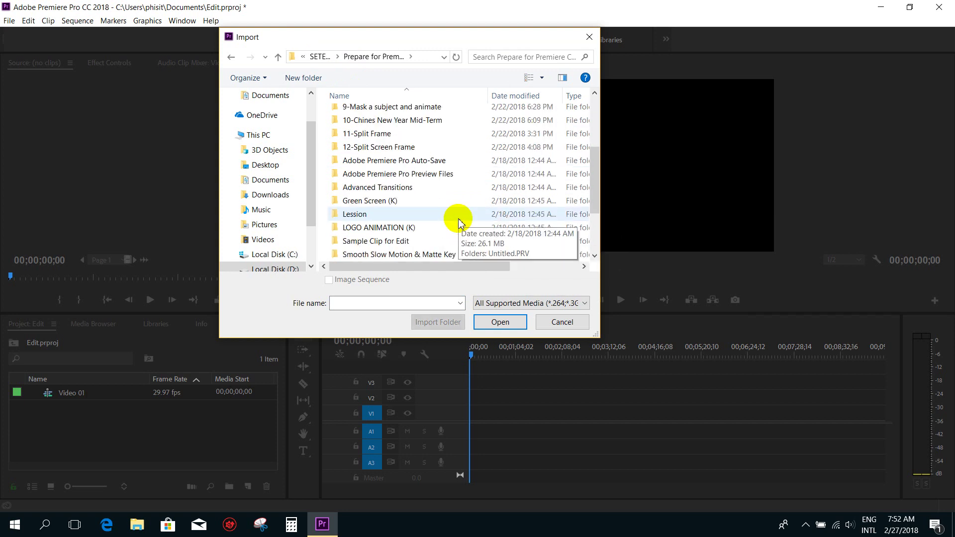
{"action": "double_click", "coordinate": [425, 241]}
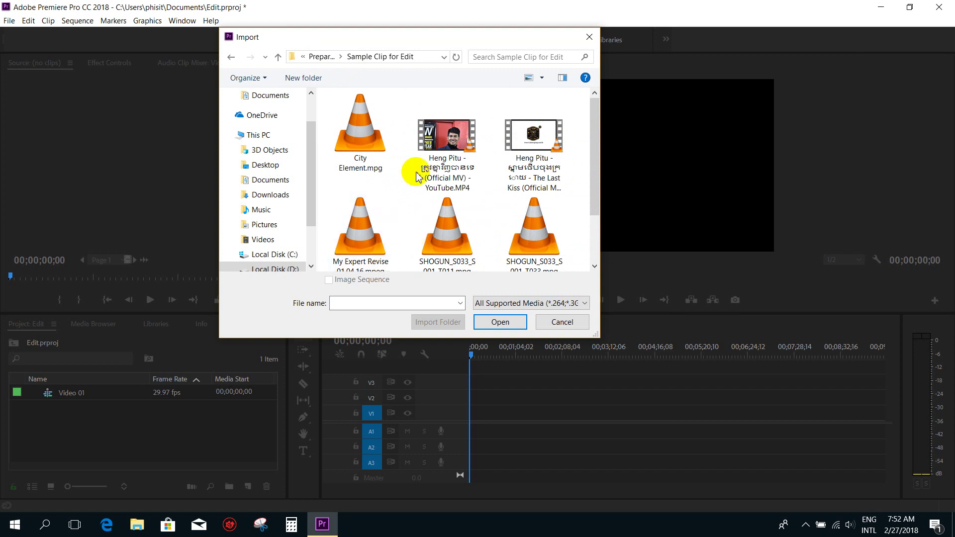
{"action": "left_click_drag", "start_coordinate": [595, 158], "coordinate": [587, 201]}
Import the three SHOGUN .mpg clips, including T011 and T033_1, into the project
{"action": "double_click", "coordinate": [448, 154]}
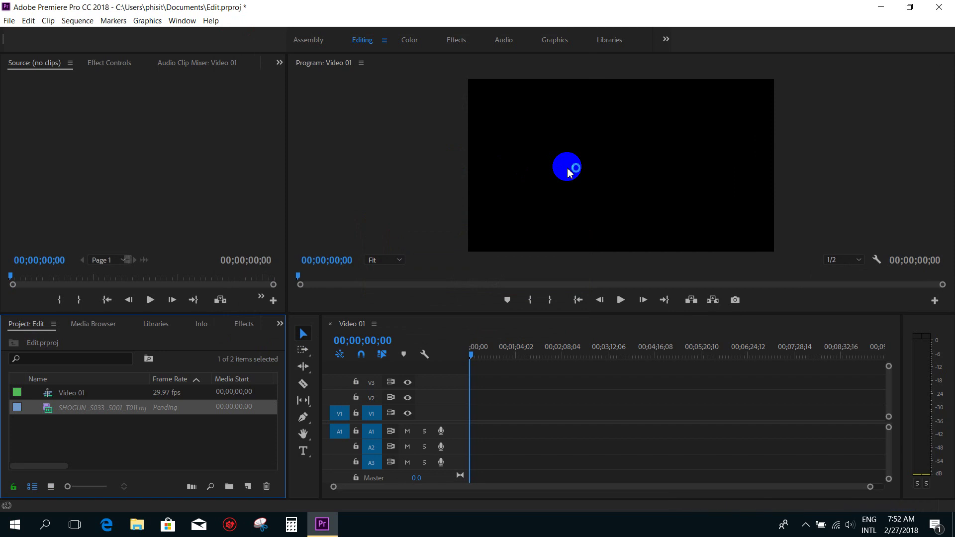
{"action": "double_click", "coordinate": [166, 434]}
{"action": "double_click", "coordinate": [518, 219]}
{"action": "double_click", "coordinate": [223, 433]}
{"action": "double_click", "coordinate": [367, 241]}
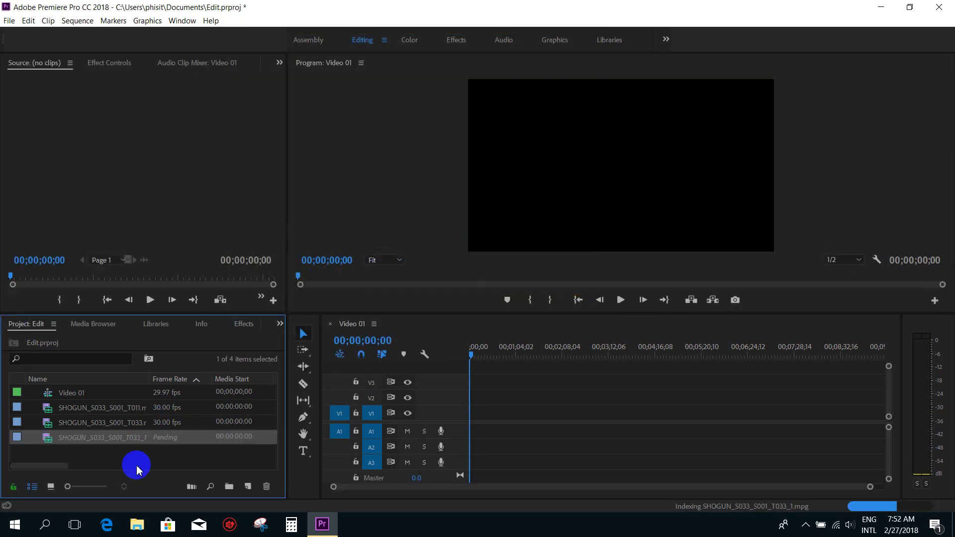
{"action": "left_click", "coordinate": [190, 456]}
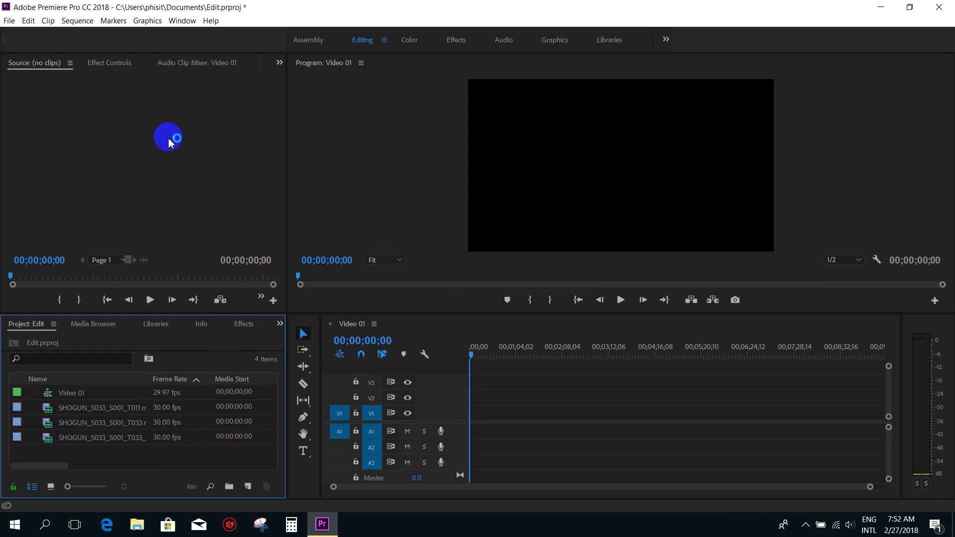
Load the T011 beer clip in the Source monitor and scrub the empty Video 01 timeline
{"action": "double_click", "coordinate": [48, 413]}
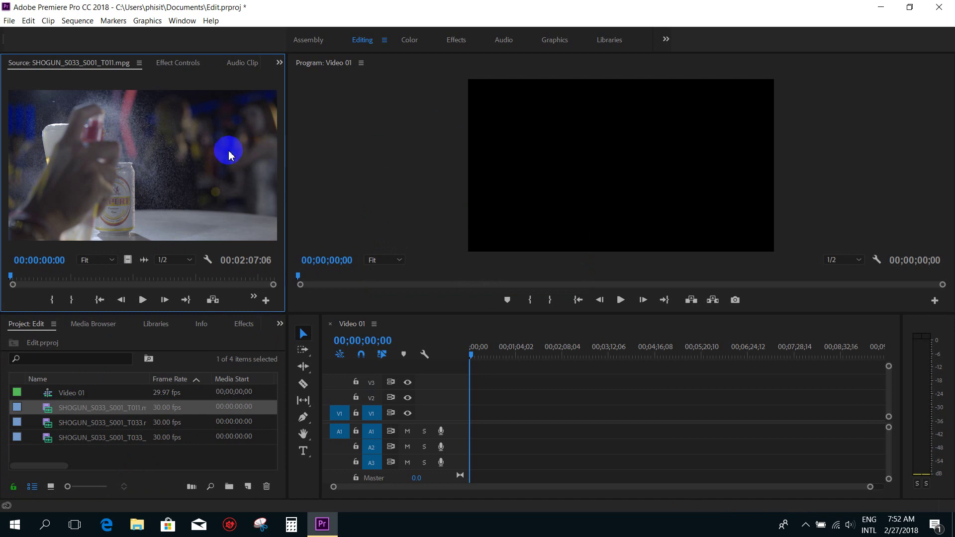
{"action": "left_click", "coordinate": [391, 118]}
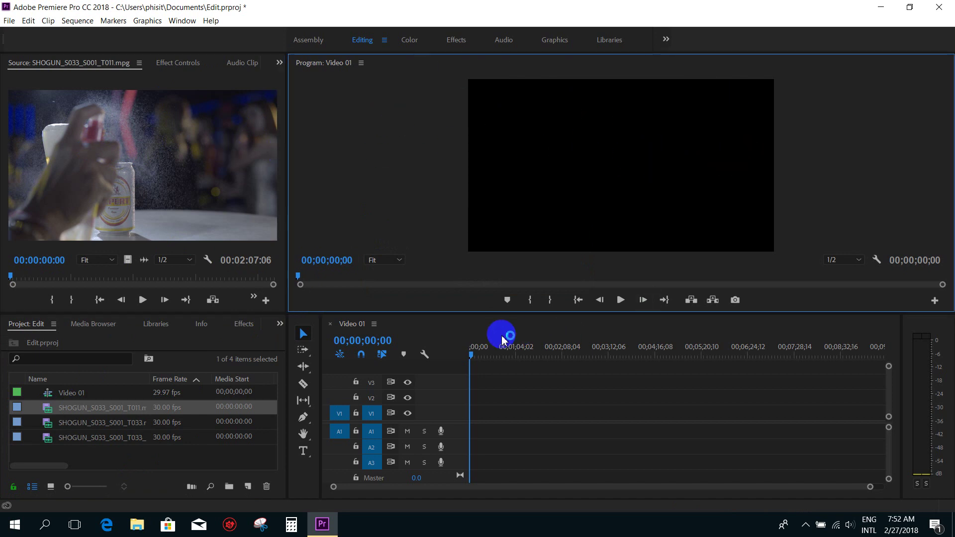
{"action": "left_click_drag", "start_coordinate": [483, 353], "coordinate": [731, 352]}
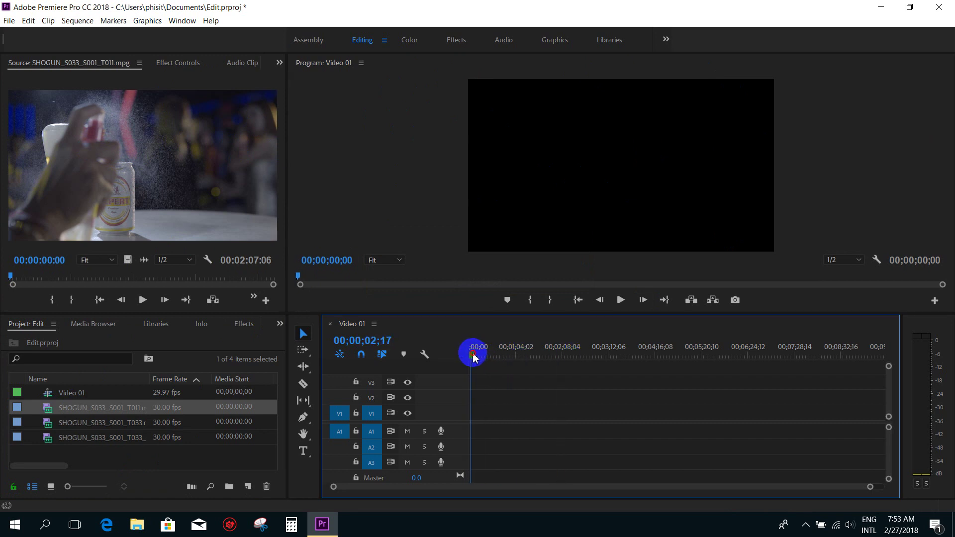
{"action": "mouse_move", "coordinate": [662, 349]}
{"action": "left_mouse_down"}
{"action": "mouse_move", "coordinate": [781, 347]}
{"action": "mouse_move", "coordinate": [465, 354]}
{"action": "left_mouse_up"}
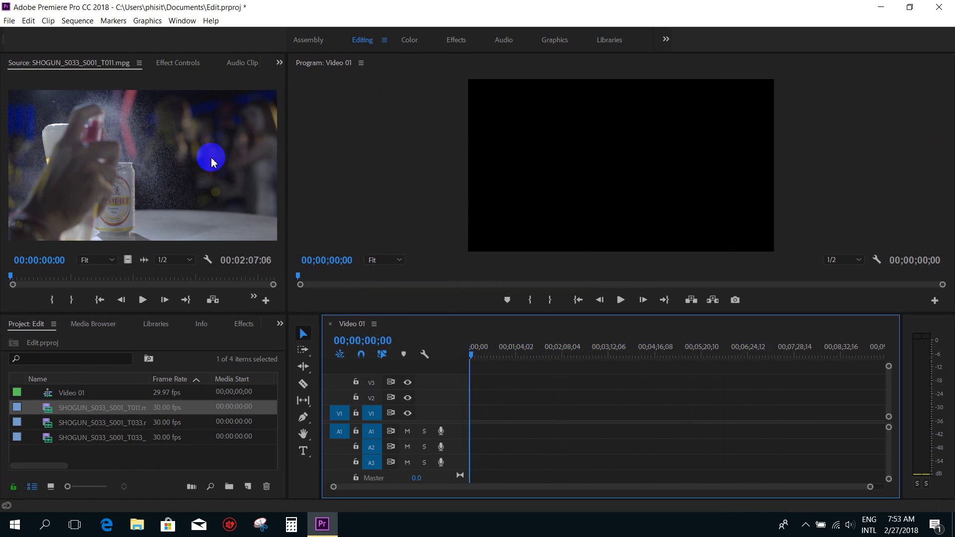
{"action": "left_click_drag", "start_coordinate": [287, 147], "coordinate": [305, 147]}
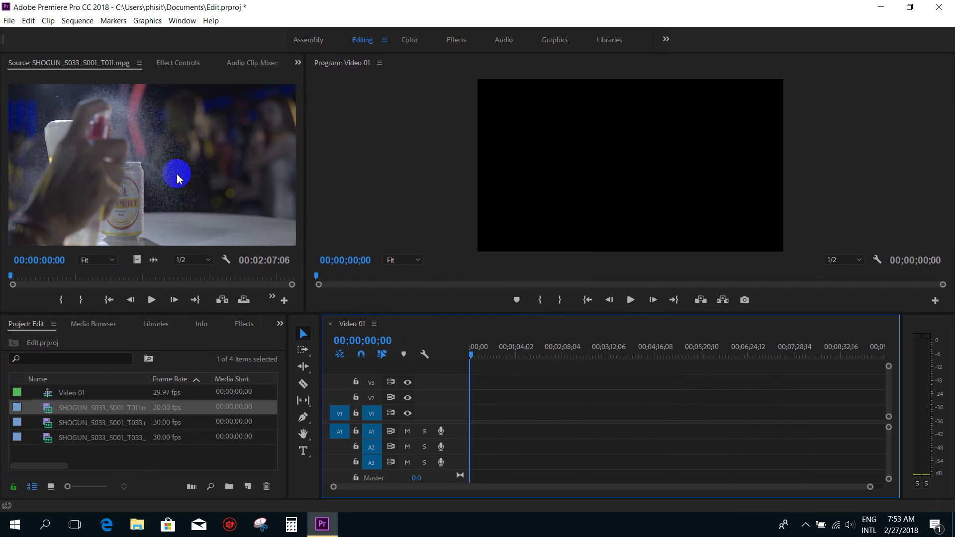
Pick out the drummer clip SHOGUN_S033_S001_T033 and open it in the Source monitor
{"action": "left_click", "coordinate": [129, 450]}
{"action": "left_click", "coordinate": [82, 440]}
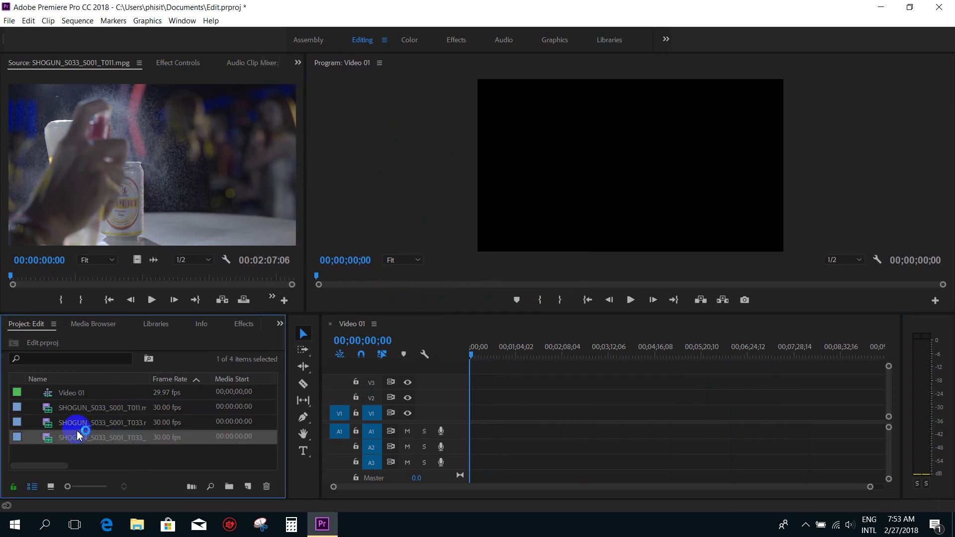
{"action": "left_click", "coordinate": [88, 408]}
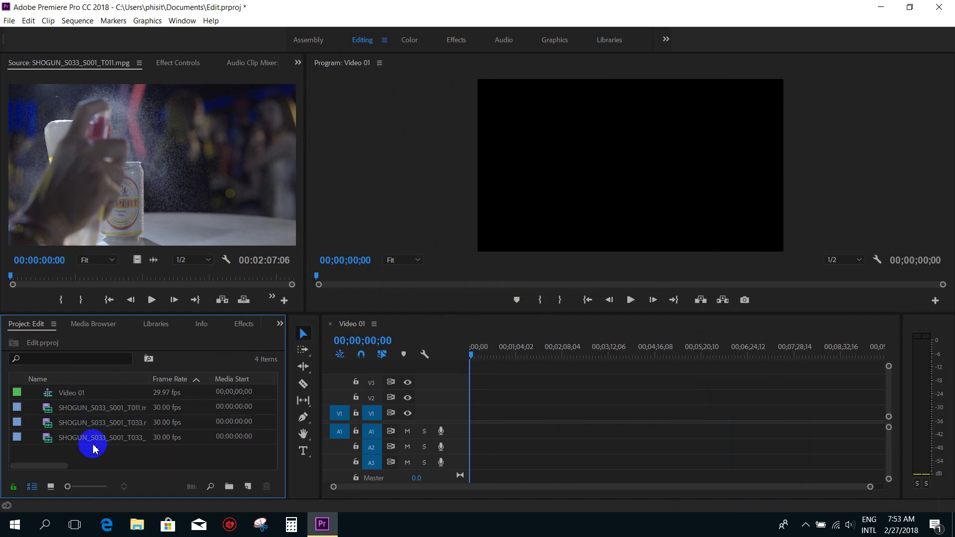
{"action": "left_click", "coordinate": [46, 424]}
{"action": "left_click", "coordinate": [50, 409]}
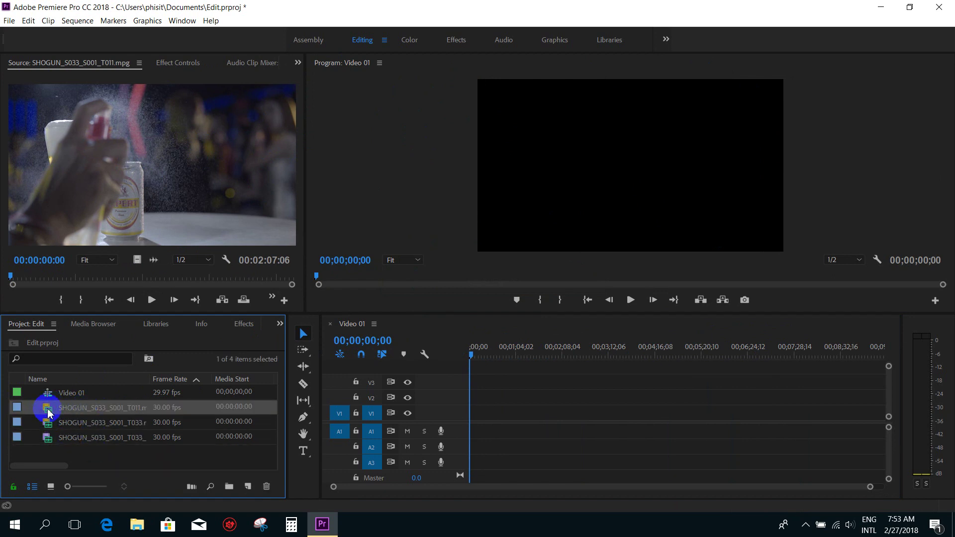
{"action": "left_click_drag", "start_coordinate": [58, 419], "coordinate": [161, 393]}
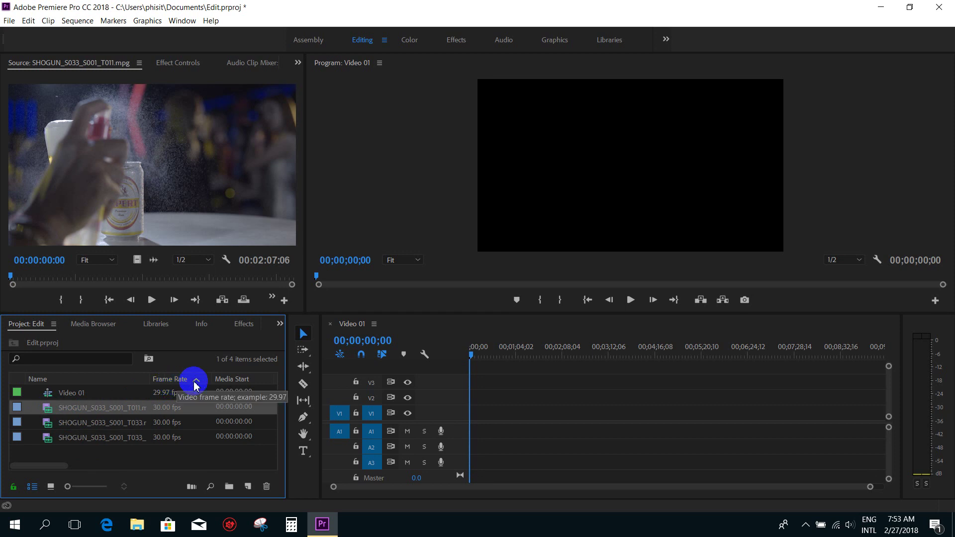
{"action": "left_click", "coordinate": [104, 458]}
{"action": "left_click", "coordinate": [47, 442]}
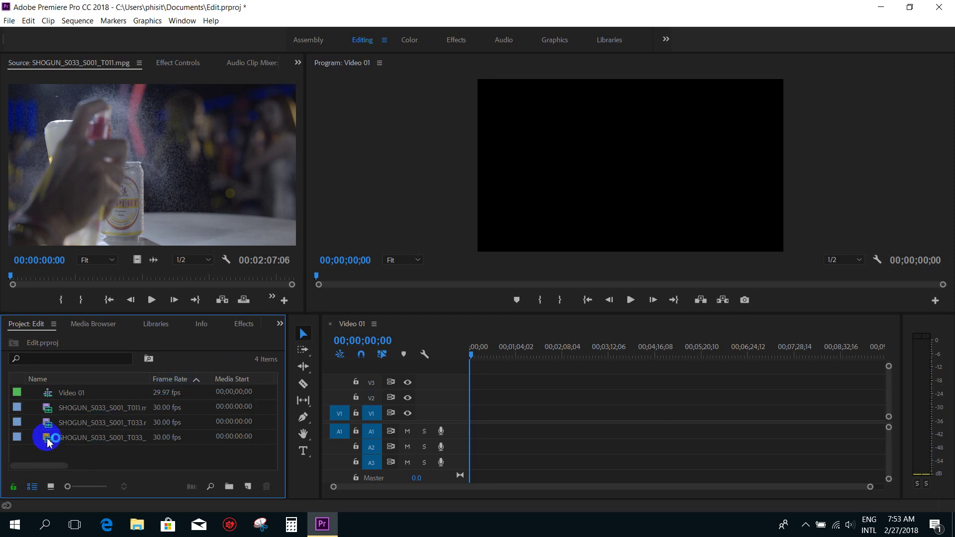
{"action": "double_click", "coordinate": [48, 442]}
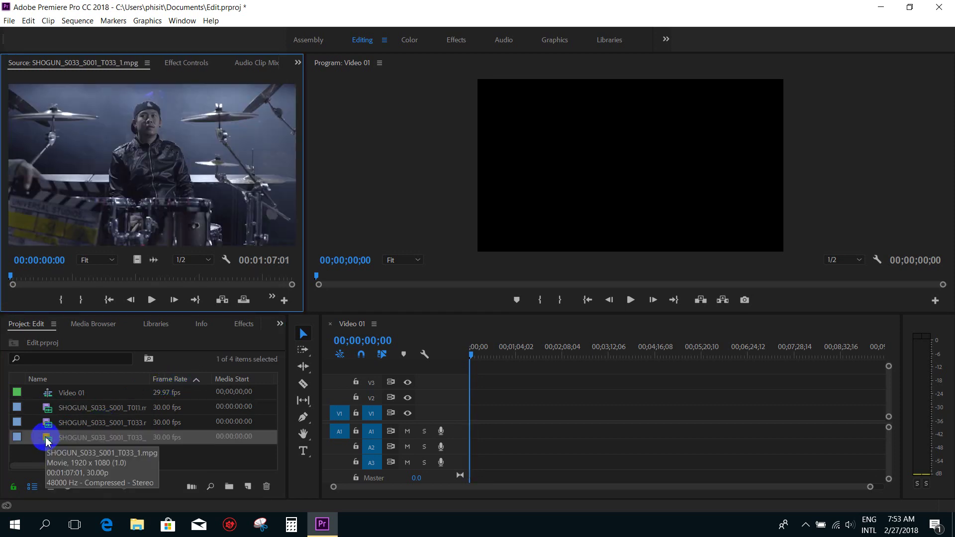
Preview the drummer clip and mark In at 00:00:06:22 and Out at 00:00:29:12
{"action": "left_click", "coordinate": [152, 301]}
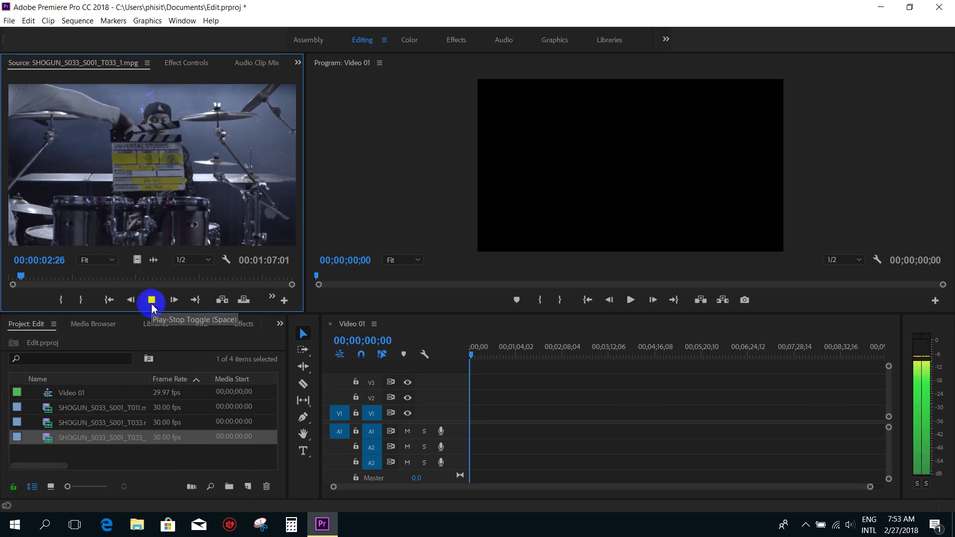
{"action": "left_click", "coordinate": [152, 301]}
{"action": "mouse_move", "coordinate": [139, 160]}
{"action": "left_mouse_down"}
{"action": "mouse_move", "coordinate": [489, 424]}
{"action": "mouse_move", "coordinate": [67, 136]}
{"action": "left_mouse_up"}
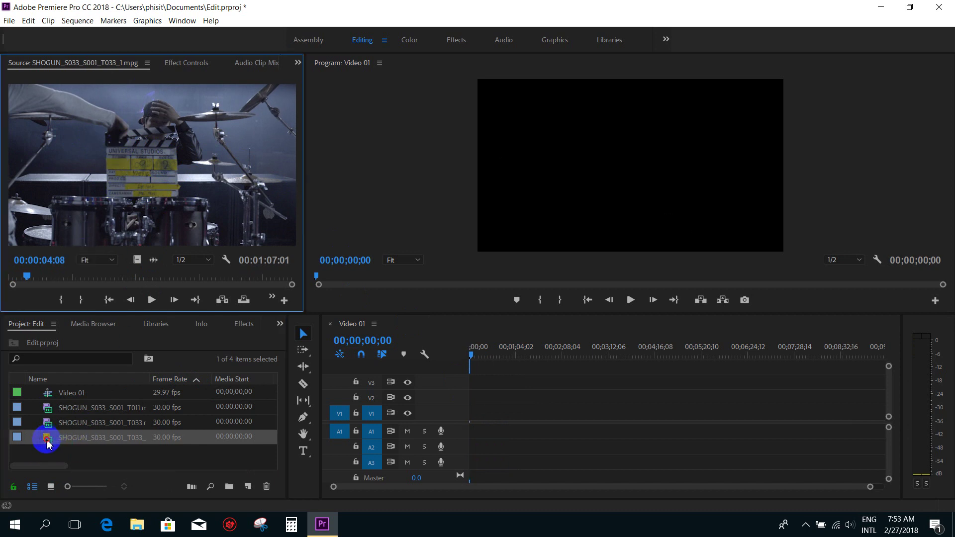
{"action": "mouse_move", "coordinate": [47, 445]}
{"action": "left_mouse_down"}
{"action": "mouse_move", "coordinate": [479, 424]}
{"action": "mouse_move", "coordinate": [210, 161]}
{"action": "mouse_move", "coordinate": [31, 277]}
{"action": "left_mouse_up"}
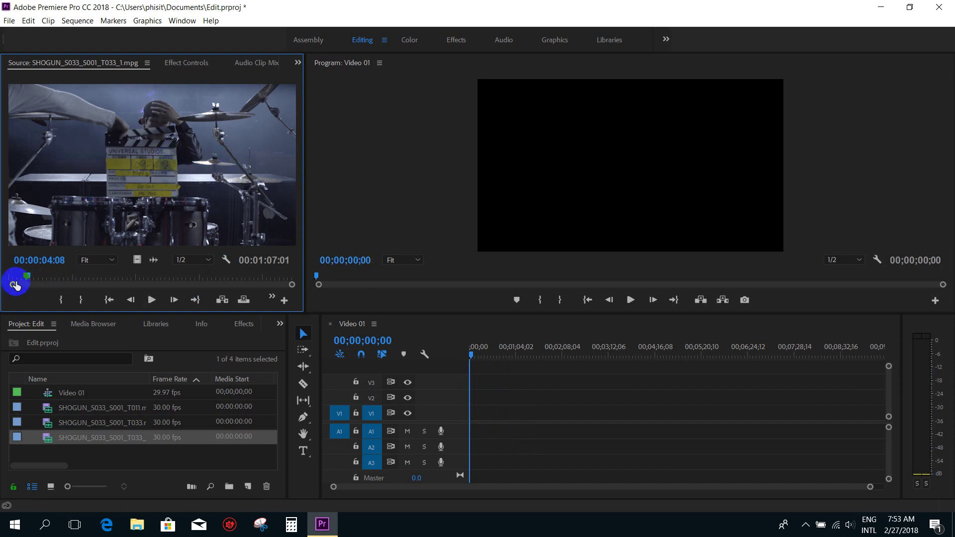
{"action": "left_click_drag", "start_coordinate": [27, 281], "coordinate": [11, 277]}
{"action": "left_click", "coordinate": [131, 300]}
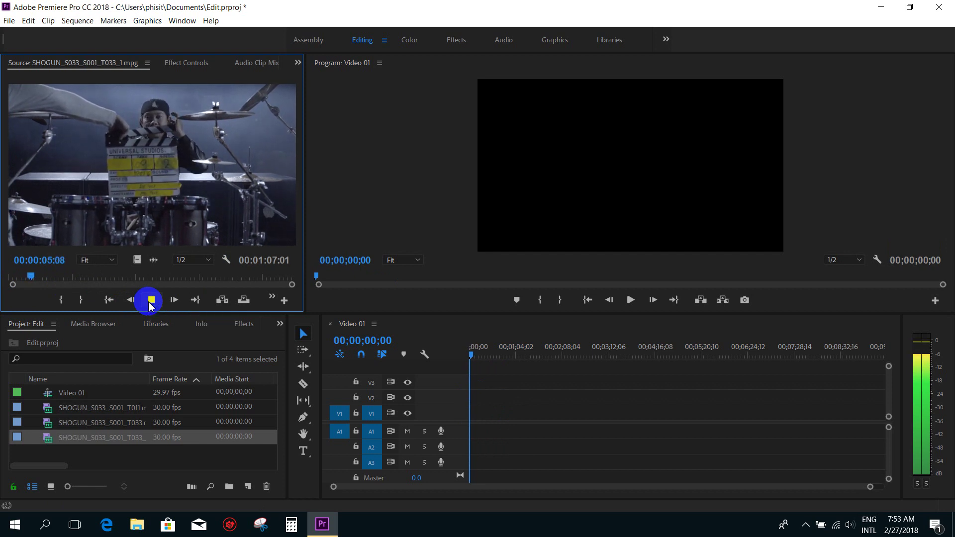
{"action": "left_click", "coordinate": [150, 302]}
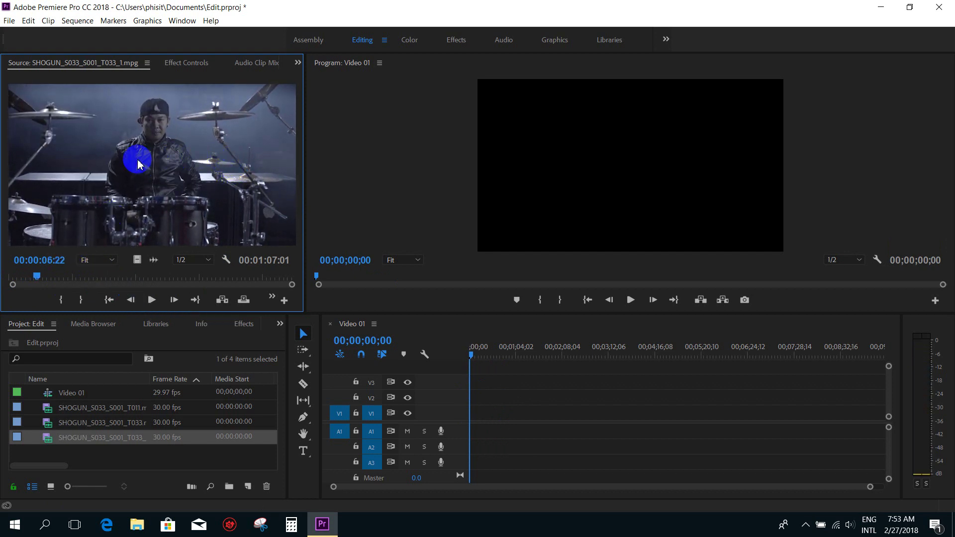
{"action": "left_click", "coordinate": [58, 300]}
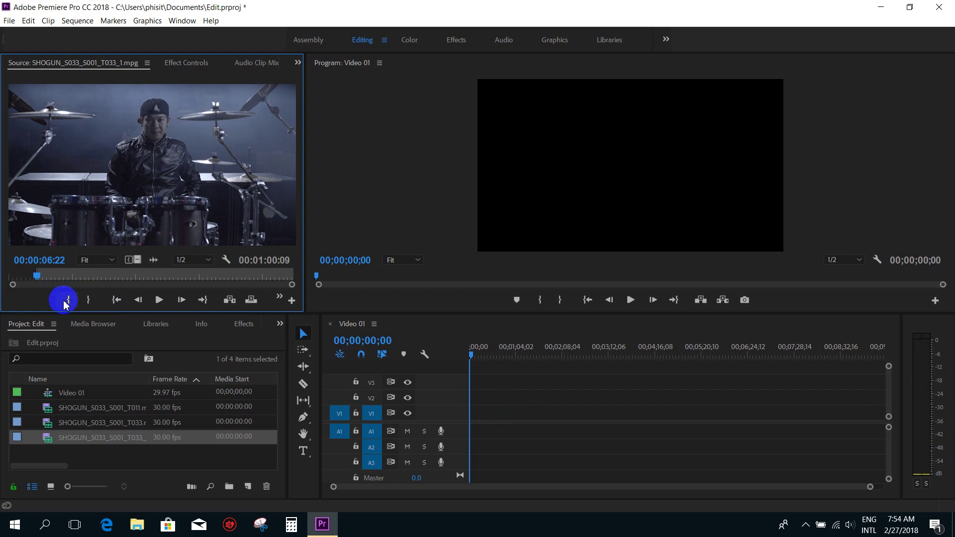
{"action": "left_click", "coordinate": [158, 301]}
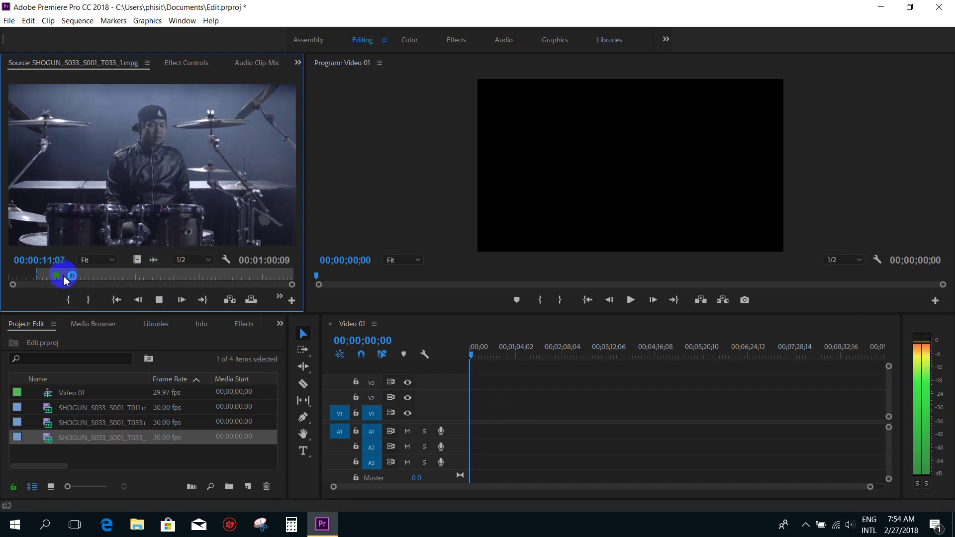
{"action": "left_click_drag", "start_coordinate": [63, 279], "coordinate": [134, 282]}
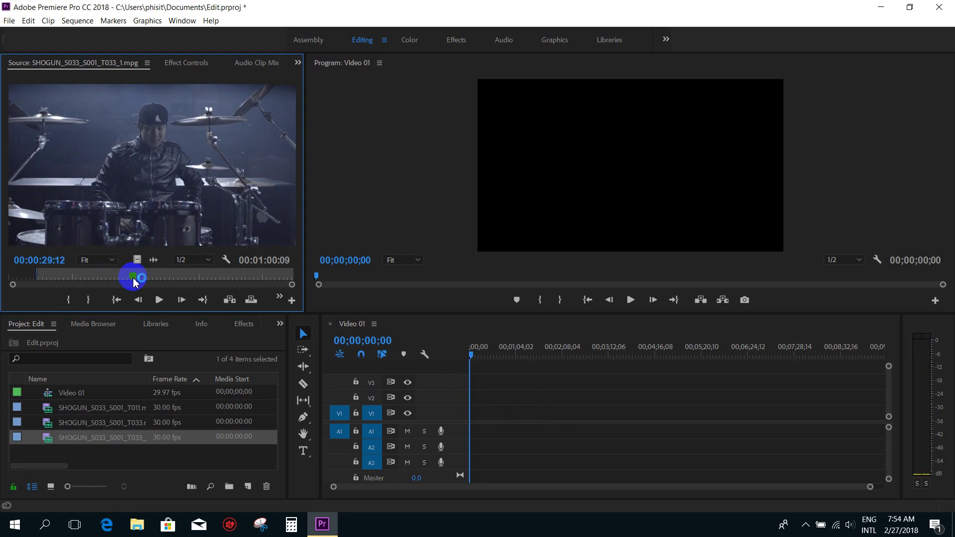
{"action": "left_click", "coordinate": [96, 301]}
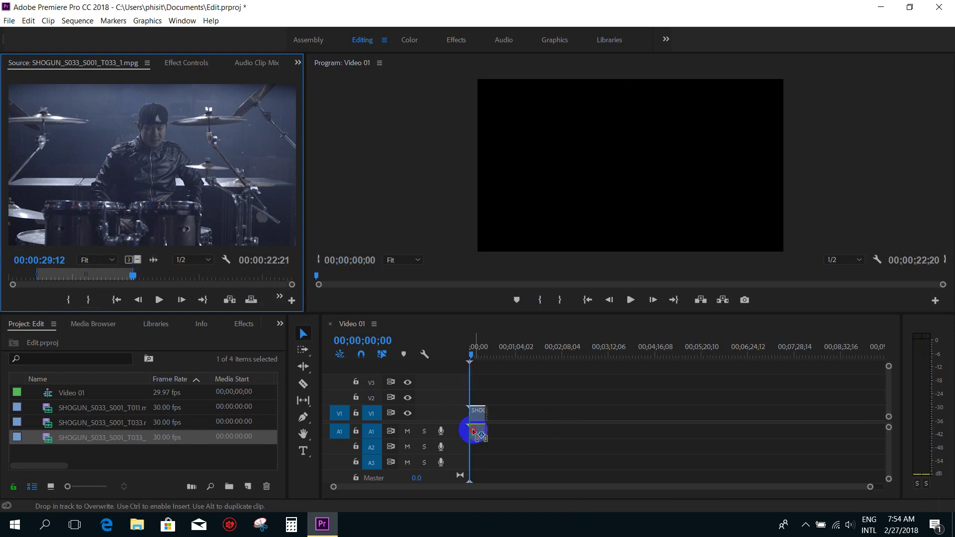
Place the 22-second drummer clip at 0 on V1 and A1, keeping existing sequence settings
{"action": "left_click_drag", "start_coordinate": [132, 193], "coordinate": [463, 425]}
{"action": "left_click", "coordinate": [611, 297]}
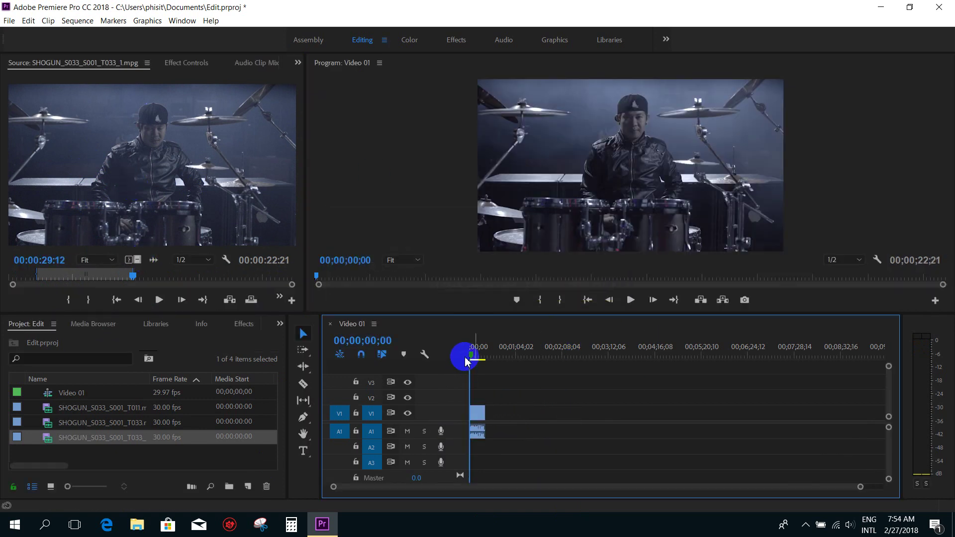
{"action": "left_click_drag", "start_coordinate": [475, 357], "coordinate": [481, 357]}
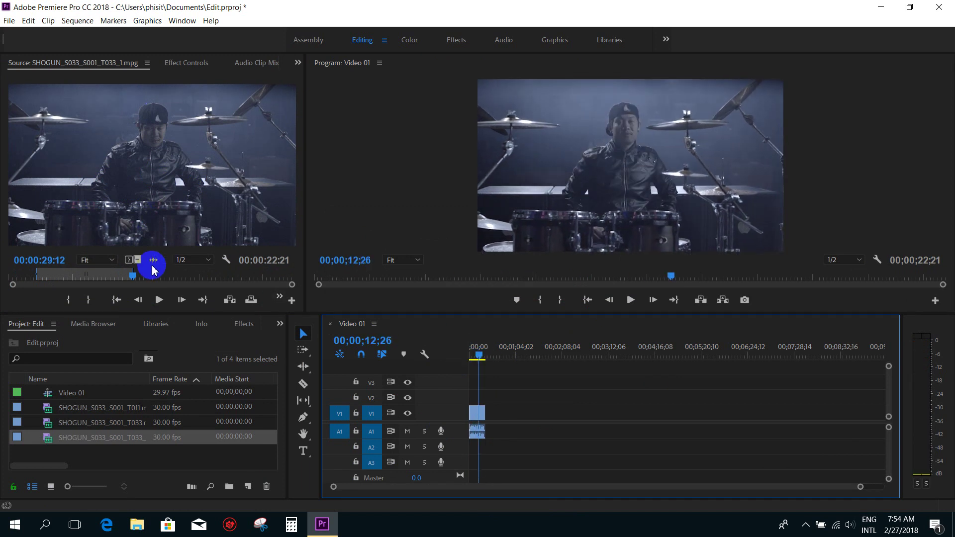
{"action": "left_click_drag", "start_coordinate": [567, 400], "coordinate": [473, 448]}
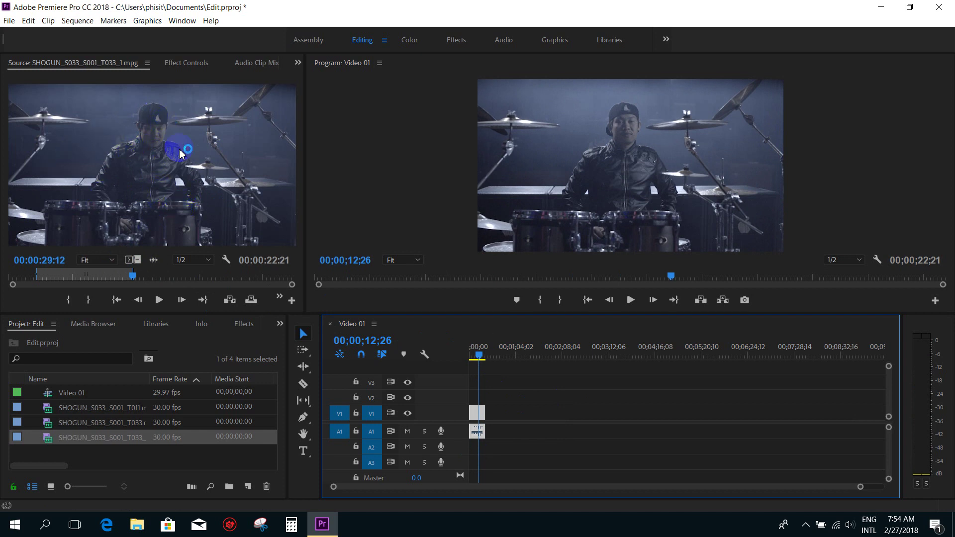
Remove the trimmed drummer clip from the sequence and clear its source In point
{"action": "left_click", "coordinate": [478, 414]}
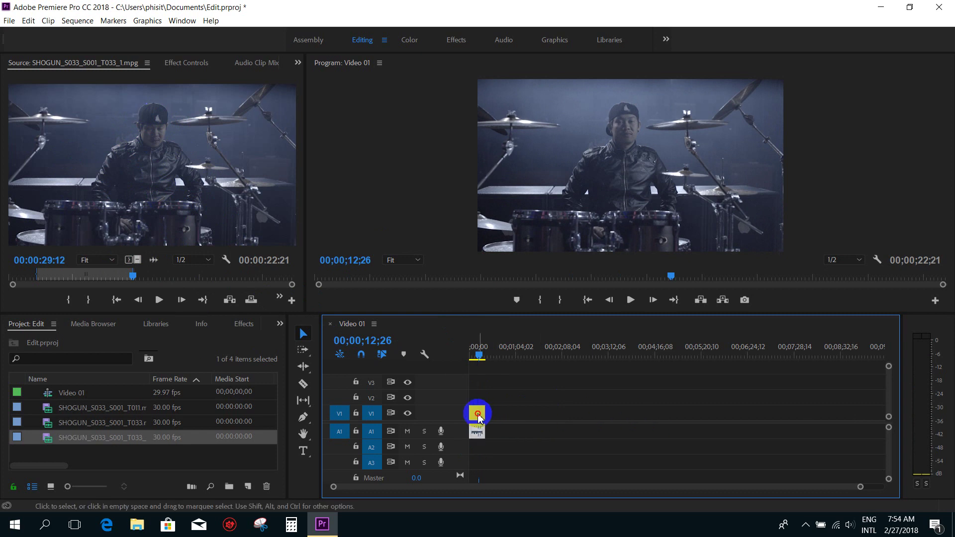
{"action": "left_click_drag", "start_coordinate": [477, 415], "coordinate": [50, 447]}
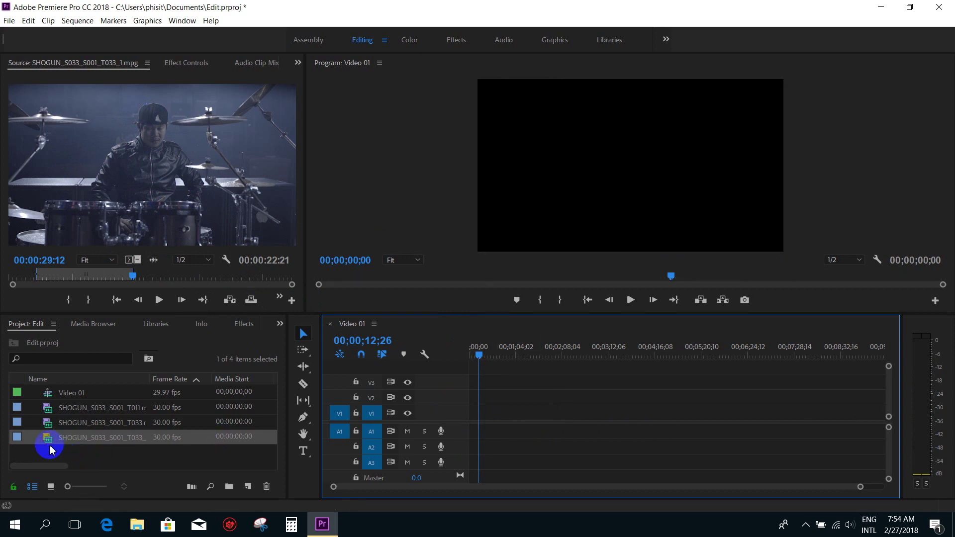
{"action": "left_click_drag", "start_coordinate": [37, 275], "coordinate": [10, 275]}
{"action": "mouse_move", "coordinate": [133, 287]}
{"action": "left_mouse_down"}
{"action": "mouse_move", "coordinate": [100, 275]}
{"action": "mouse_move", "coordinate": [305, 276]}
{"action": "left_mouse_up"}
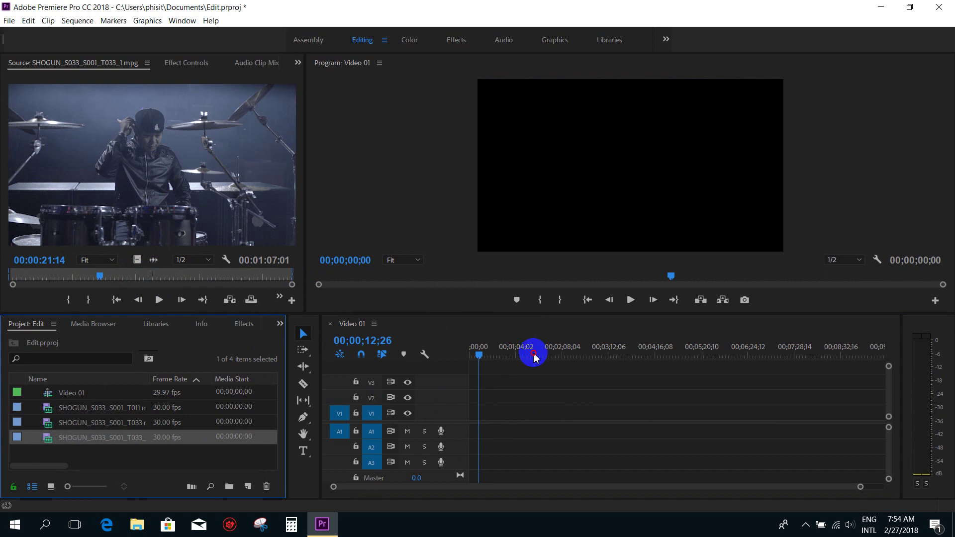
Add the full drummer clip to V1 and A1, keep sequence settings, and fit the 00;01;07;00 sequence
{"action": "left_click_drag", "start_coordinate": [47, 443], "coordinate": [474, 419]}
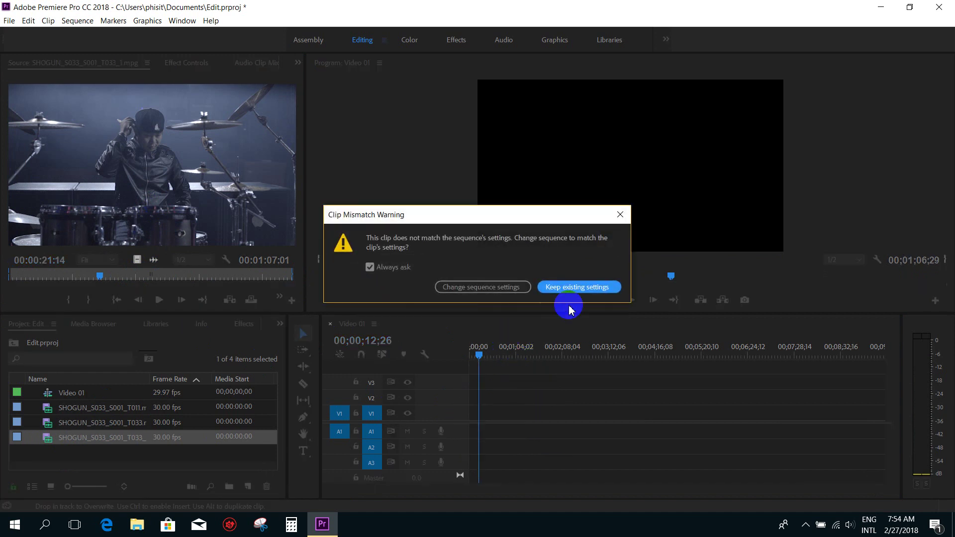
{"action": "left_click", "coordinate": [578, 287]}
{"action": "left_click", "coordinate": [485, 354]}
{"action": "key", "text": "backslash"}
{"action": "left_click_drag", "start_coordinate": [473, 357], "coordinate": [550, 356]}
{"action": "key", "text": "minus"}
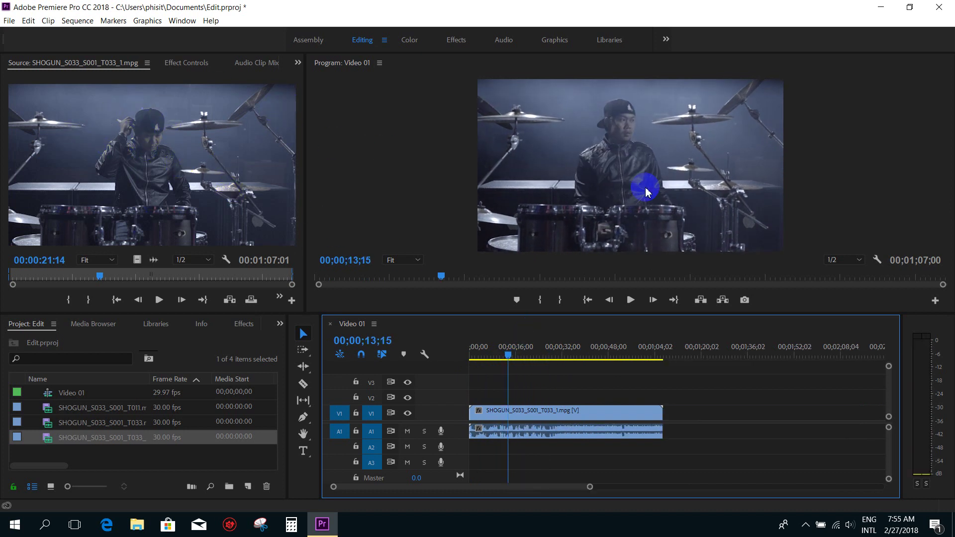
Switch the Source monitor between the drummer clip and the beer clip T011, ending on T011
{"action": "left_click_drag", "start_coordinate": [525, 357], "coordinate": [576, 354]}
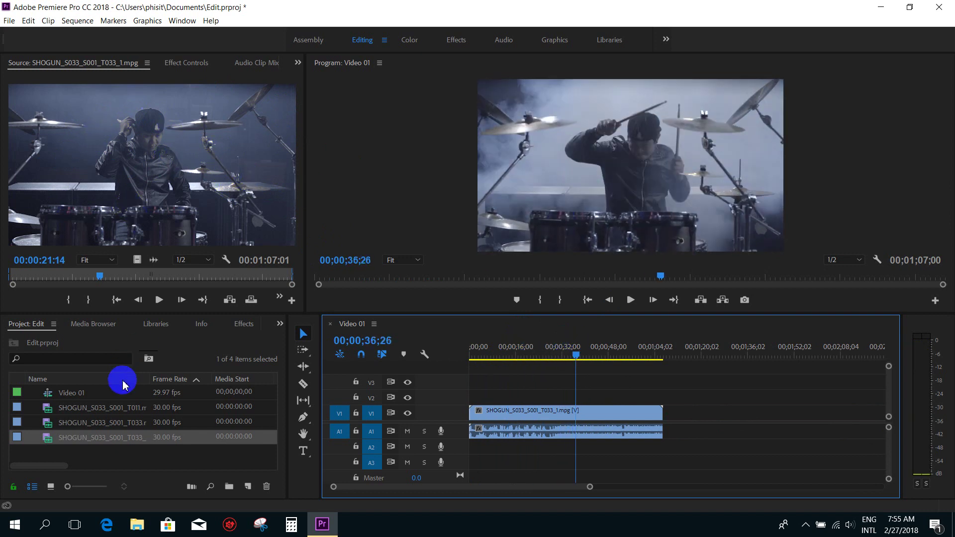
{"action": "left_click", "coordinate": [49, 422]}
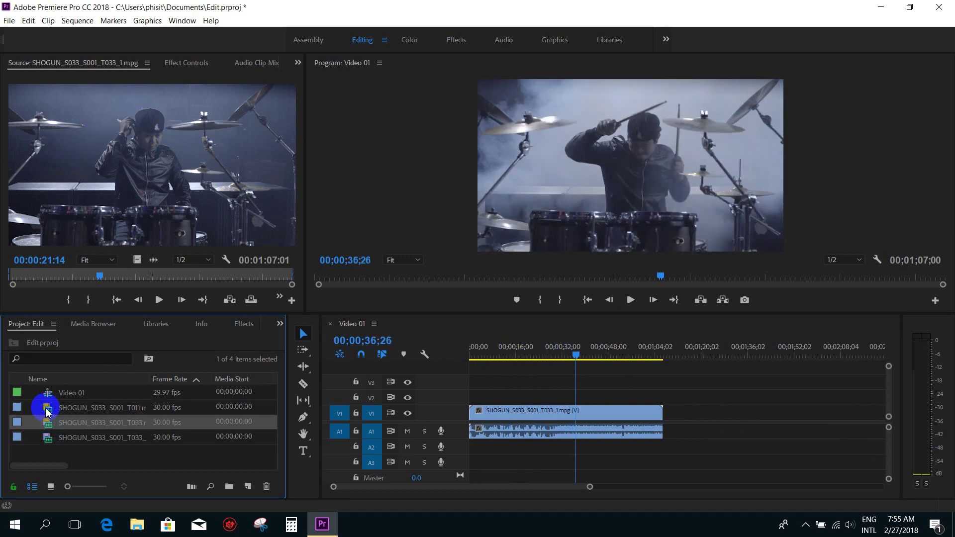
{"action": "double_click", "coordinate": [48, 409]}
{"action": "left_click", "coordinate": [143, 101]}
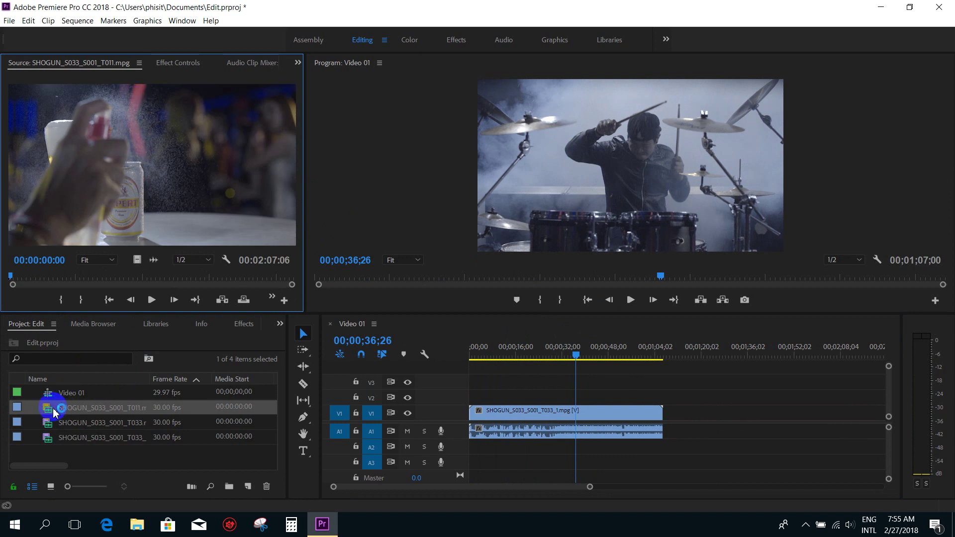
{"action": "double_click", "coordinate": [48, 421]}
{"action": "double_click", "coordinate": [42, 439]}
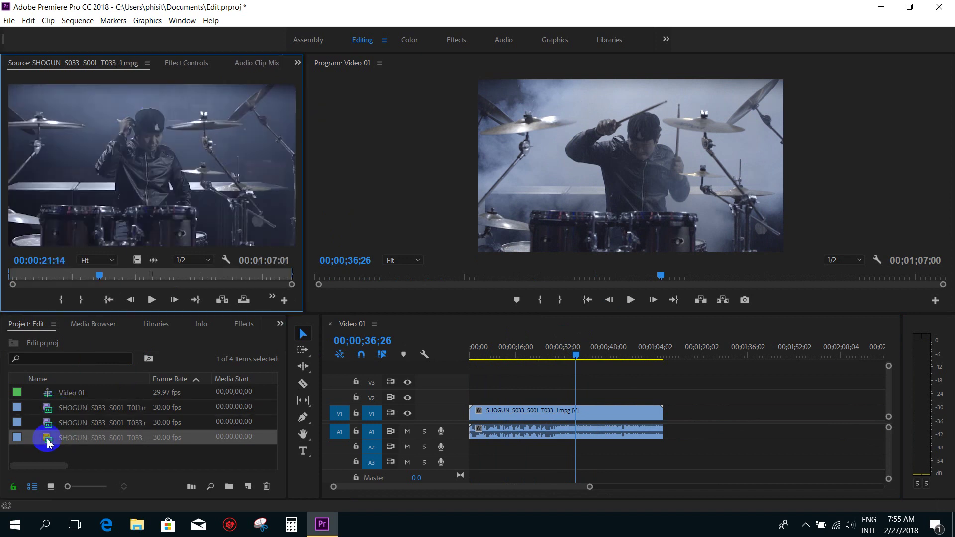
{"action": "double_click", "coordinate": [47, 408]}
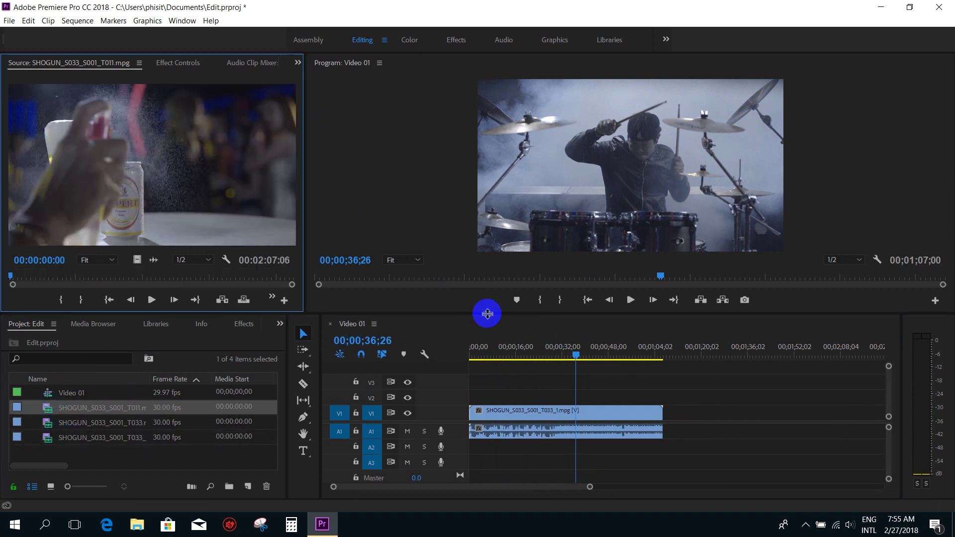
Review the drummer clip in the timeline, zooming in with = and out with -
{"action": "left_click", "coordinate": [481, 354]}
{"action": "key", "text": "="}
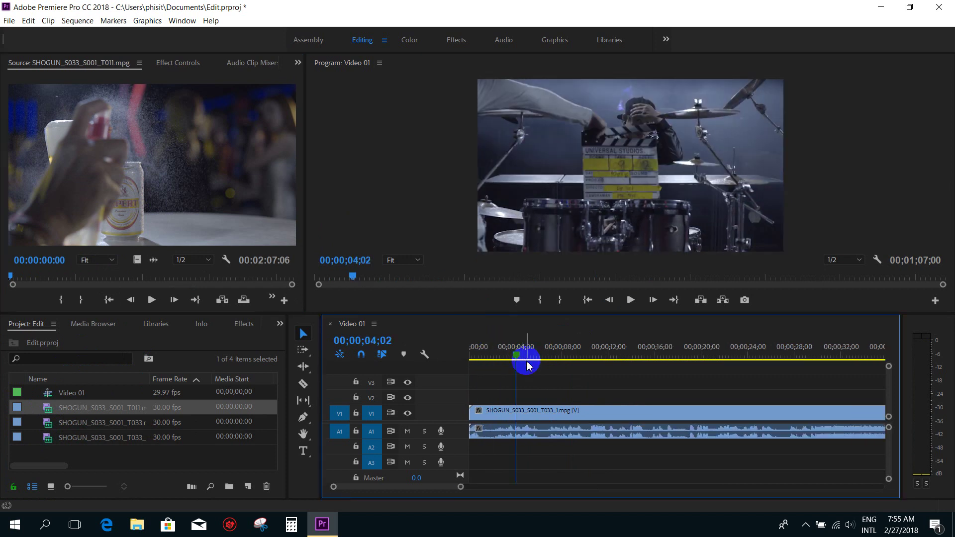
{"action": "mouse_move", "coordinate": [503, 354]}
{"action": "left_mouse_down"}
{"action": "mouse_move", "coordinate": [661, 359]}
{"action": "mouse_move", "coordinate": [649, 365]}
{"action": "left_mouse_up"}
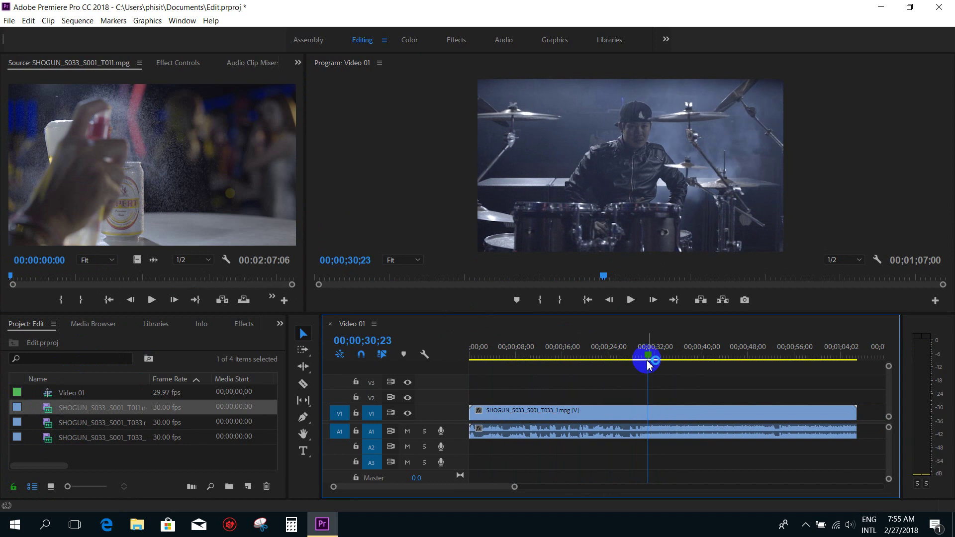
{"action": "key", "text": "minus"}
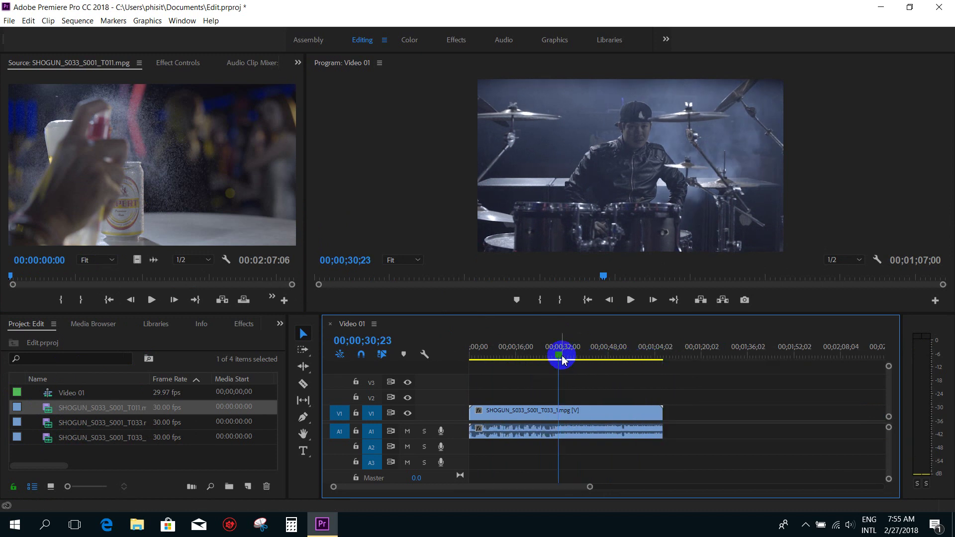
{"action": "left_click_drag", "start_coordinate": [562, 360], "coordinate": [469, 373]}
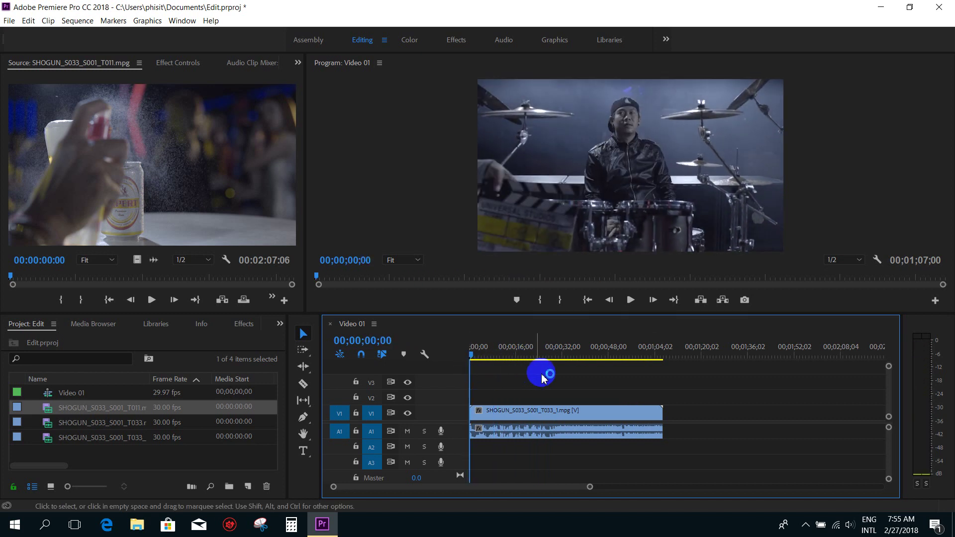
Unlink the drummer clip's V1 video from its A1 audio using the right-click Unlink command
{"action": "left_click", "coordinate": [529, 416]}
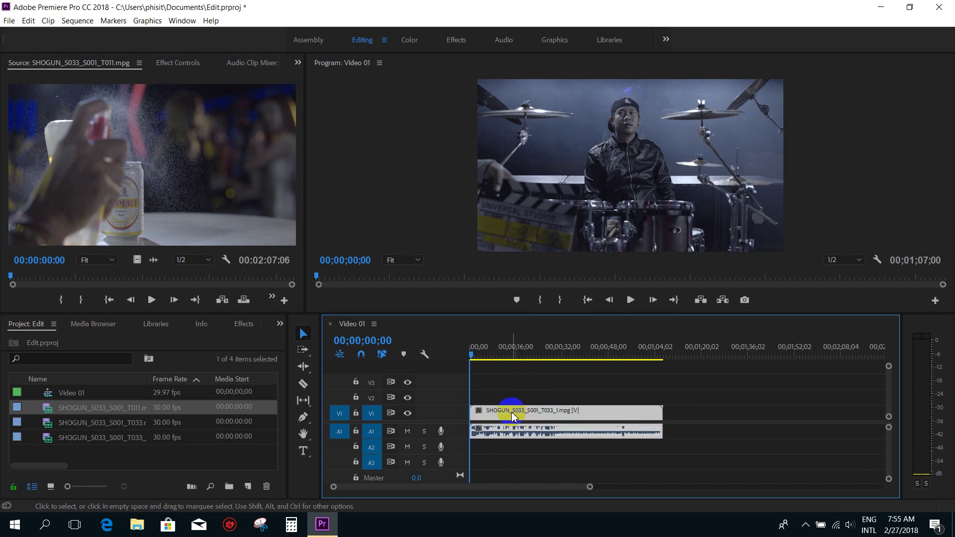
{"action": "right_click", "coordinate": [512, 415]}
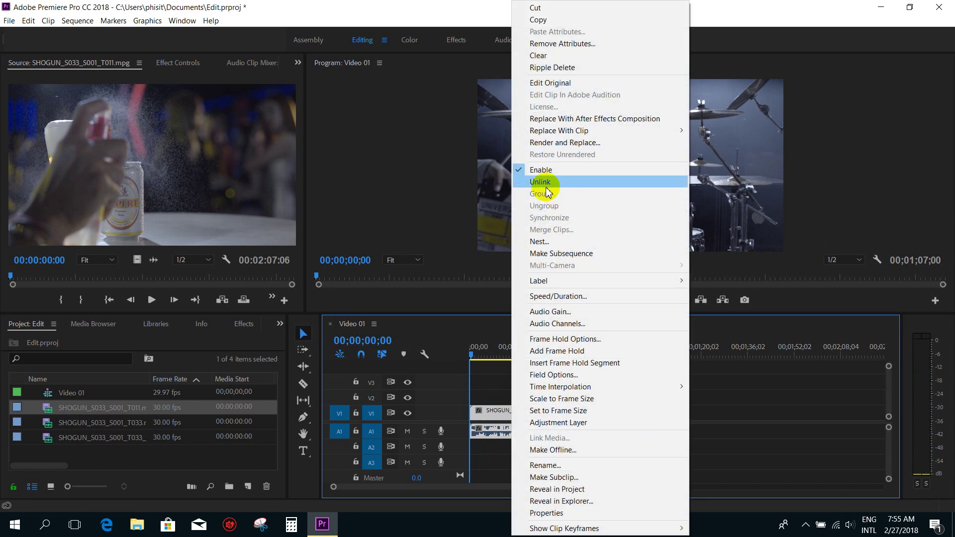
{"action": "right_click", "coordinate": [490, 415]}
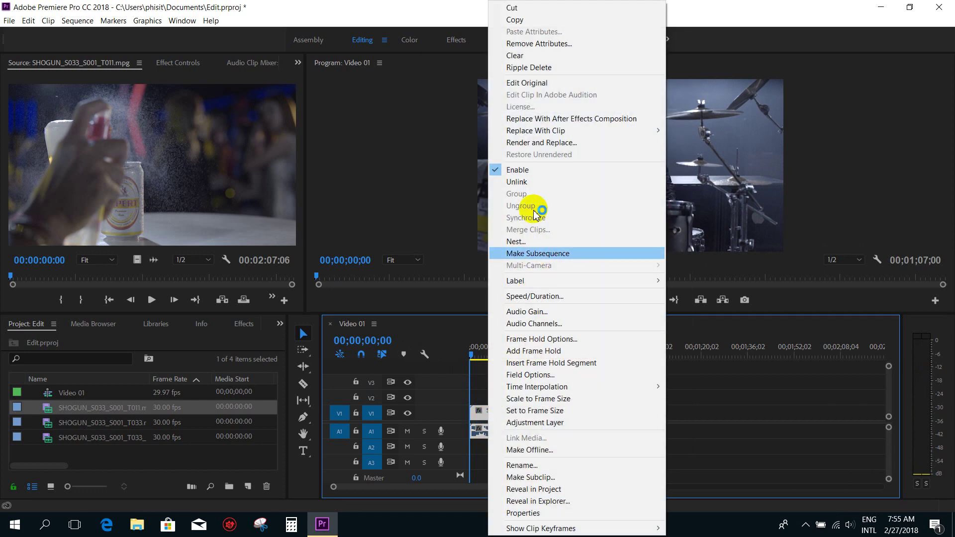
{"action": "left_click", "coordinate": [529, 183]}
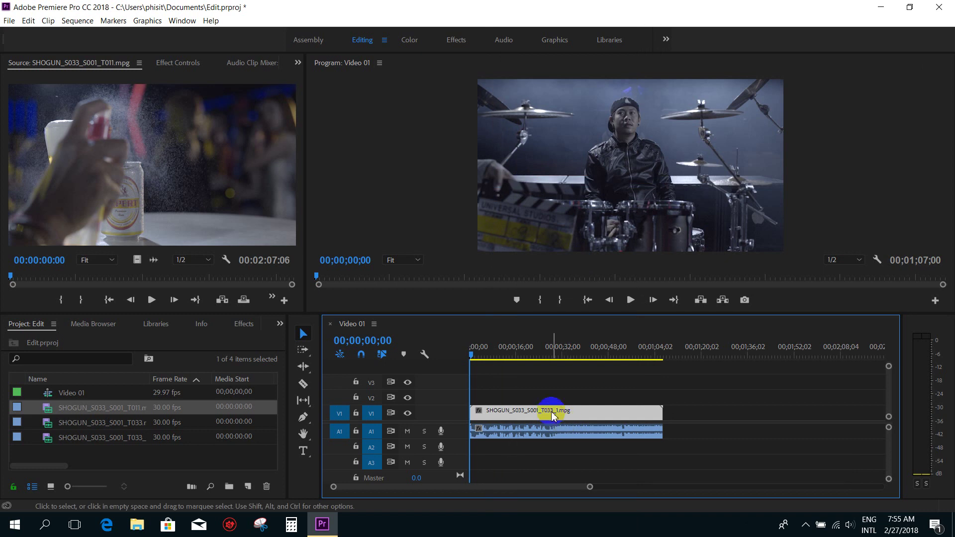
{"action": "left_click_drag", "start_coordinate": [538, 413], "coordinate": [539, 418]}
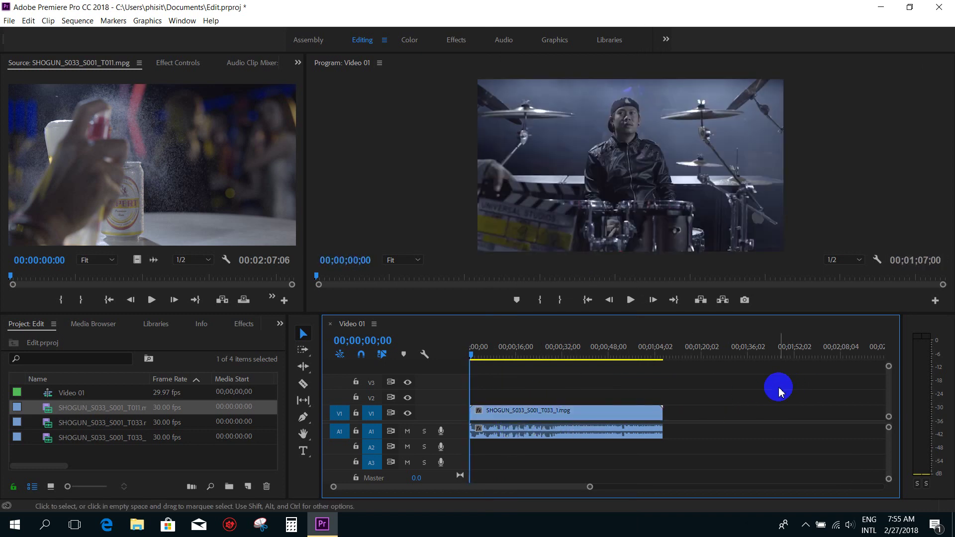
Scrub to the clapperboard frame and move the drummer clip up to V2
{"action": "left_click_drag", "start_coordinate": [498, 366], "coordinate": [479, 360]}
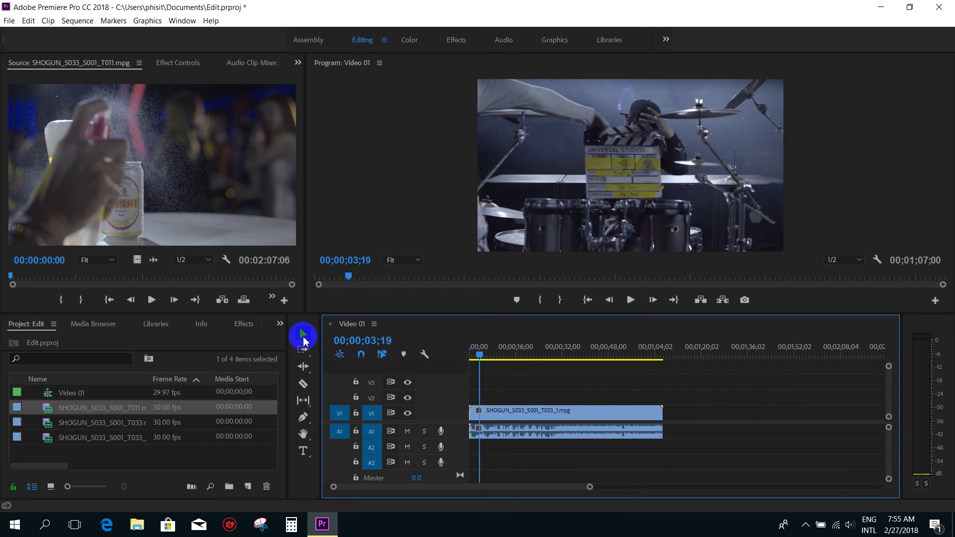
{"action": "key", "text": "minus"}
{"action": "key", "text": "equal"}
{"action": "left_click_drag", "start_coordinate": [500, 426], "coordinate": [502, 426]}
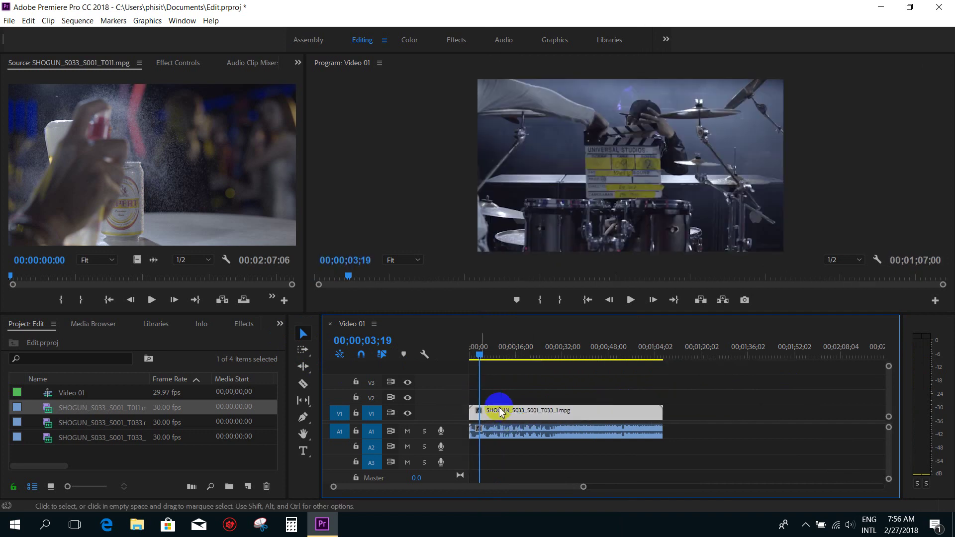
{"action": "mouse_move", "coordinate": [503, 426]}
{"action": "left_mouse_down"}
{"action": "mouse_move", "coordinate": [512, 410]}
{"action": "mouse_move", "coordinate": [519, 420]}
{"action": "left_mouse_up"}
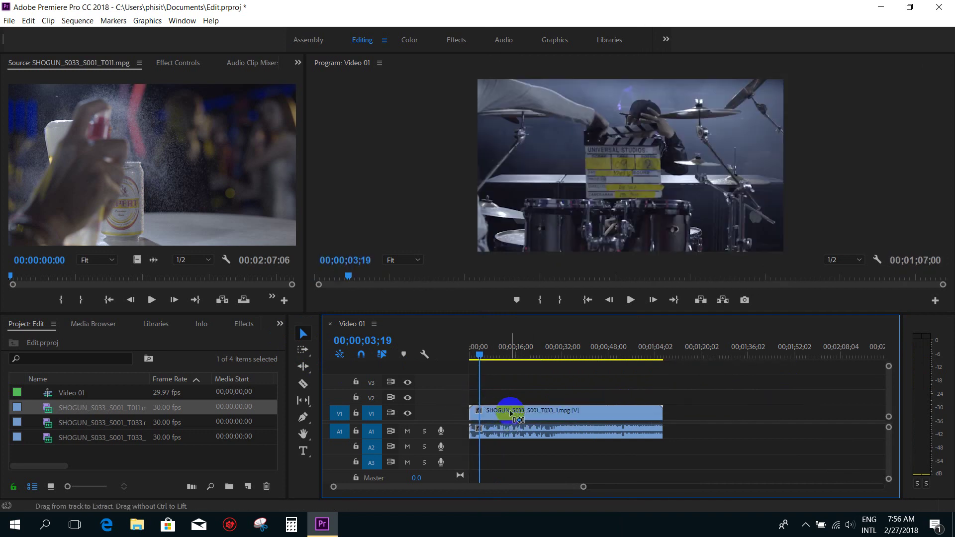
Return the drummer clip to the start of V1 at 00;00;00;00 and zoom to fit
{"action": "left_click_drag", "start_coordinate": [610, 414], "coordinate": [529, 424]}
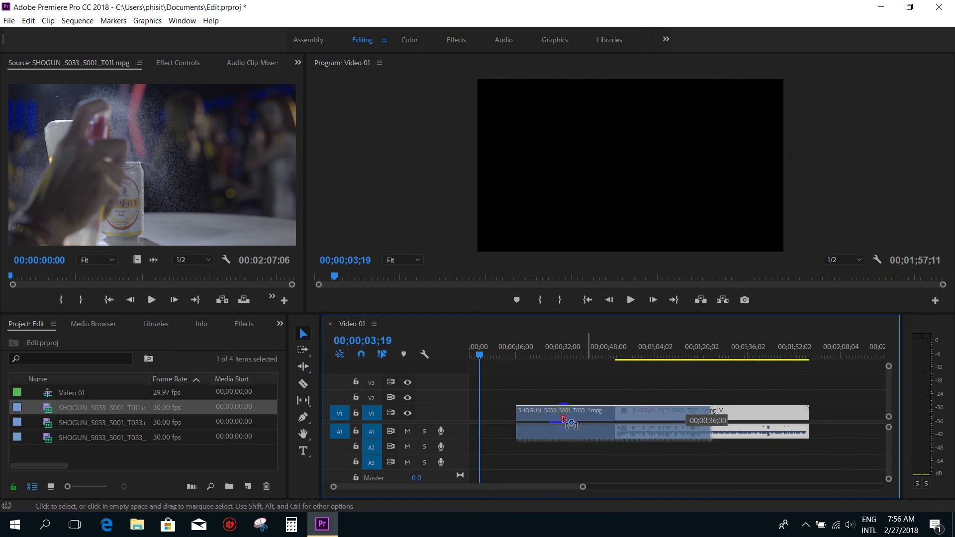
{"action": "left_click_drag", "start_coordinate": [745, 374], "coordinate": [504, 463]}
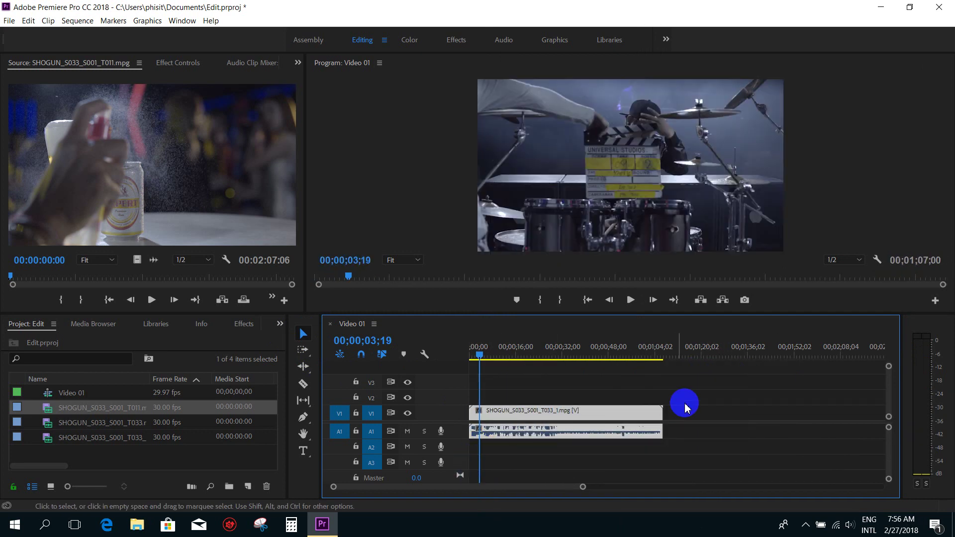
{"action": "left_click_drag", "start_coordinate": [504, 463], "coordinate": [506, 448]}
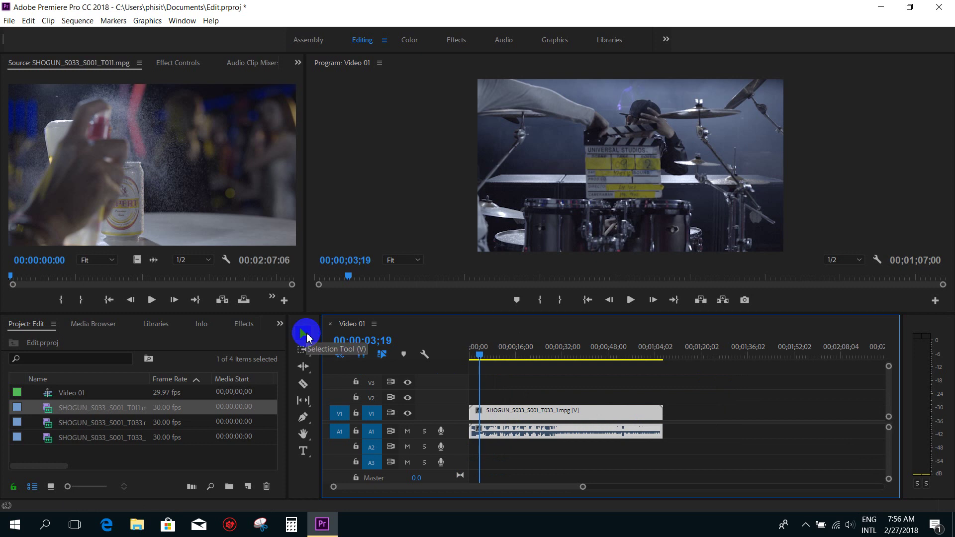
{"action": "left_click_drag", "start_coordinate": [504, 354], "coordinate": [457, 352]}
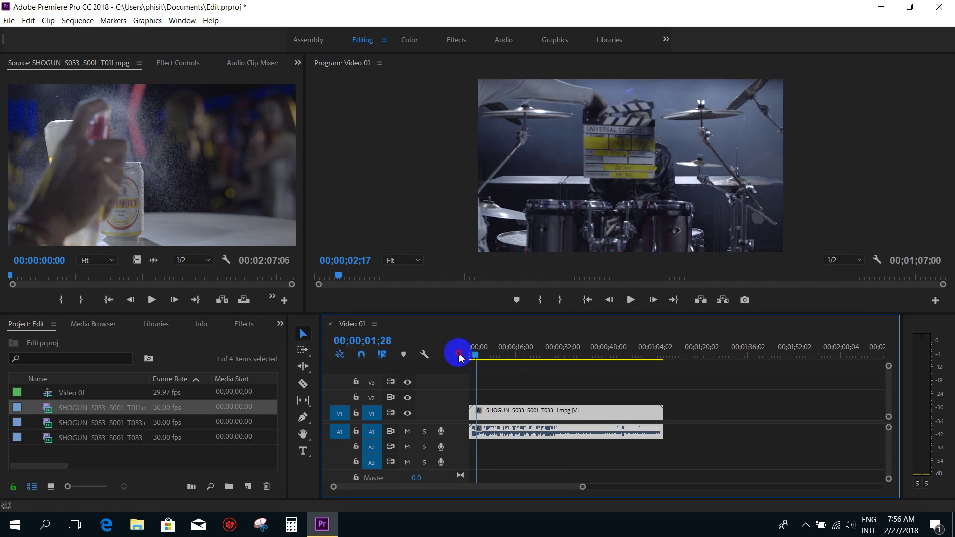
{"action": "left_click", "coordinate": [576, 401]}
{"action": "key", "text": "="}
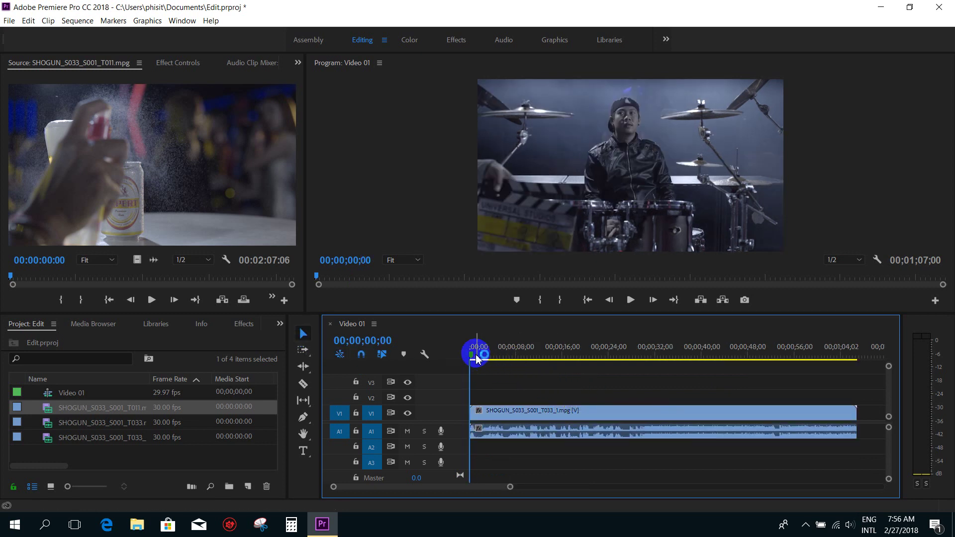
Trim the drummer clip's head to the playhead at about 00;00;06;13, then scrub to about 31 seconds
{"action": "left_click_drag", "start_coordinate": [476, 357], "coordinate": [508, 356]}
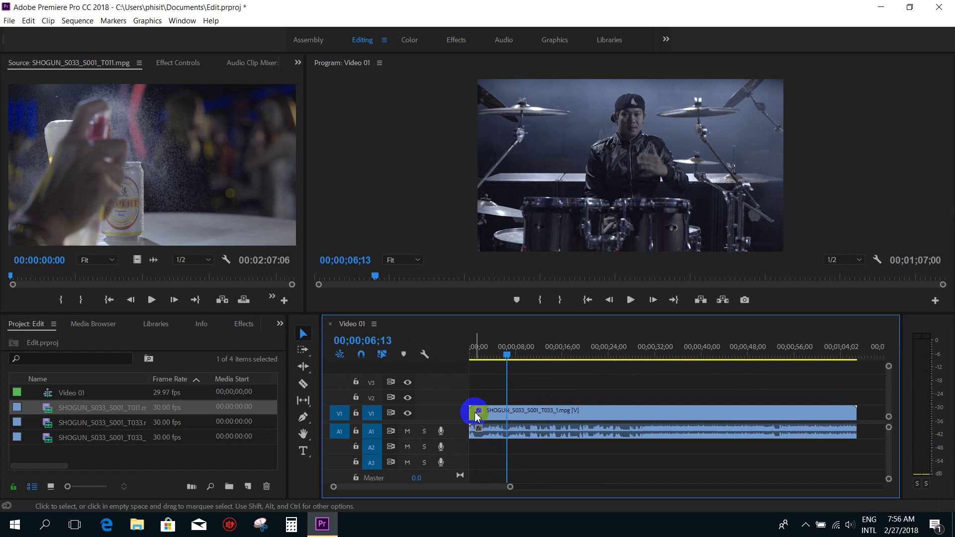
{"action": "left_click_drag", "start_coordinate": [470, 411], "coordinate": [483, 411]}
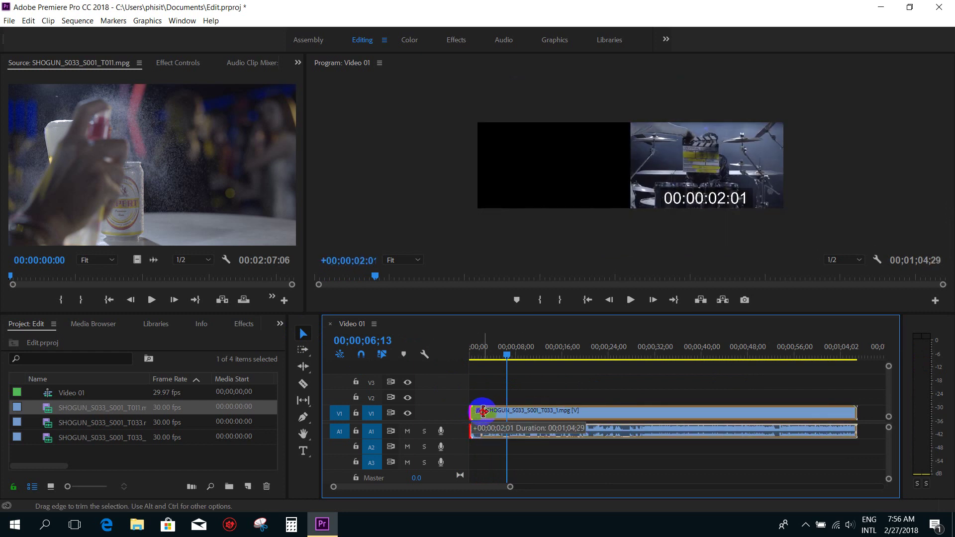
{"action": "left_click_drag", "start_coordinate": [483, 411], "coordinate": [507, 411]}
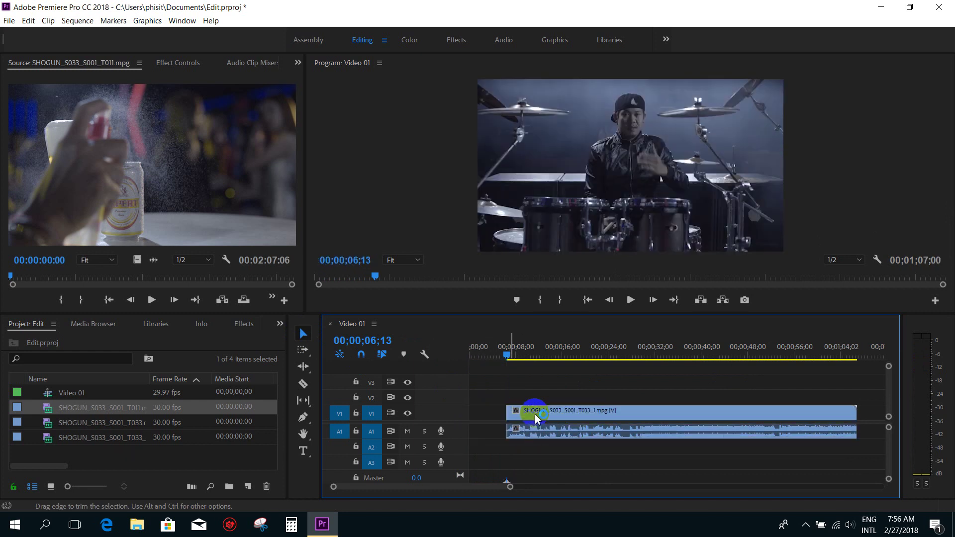
{"action": "left_click", "coordinate": [506, 356]}
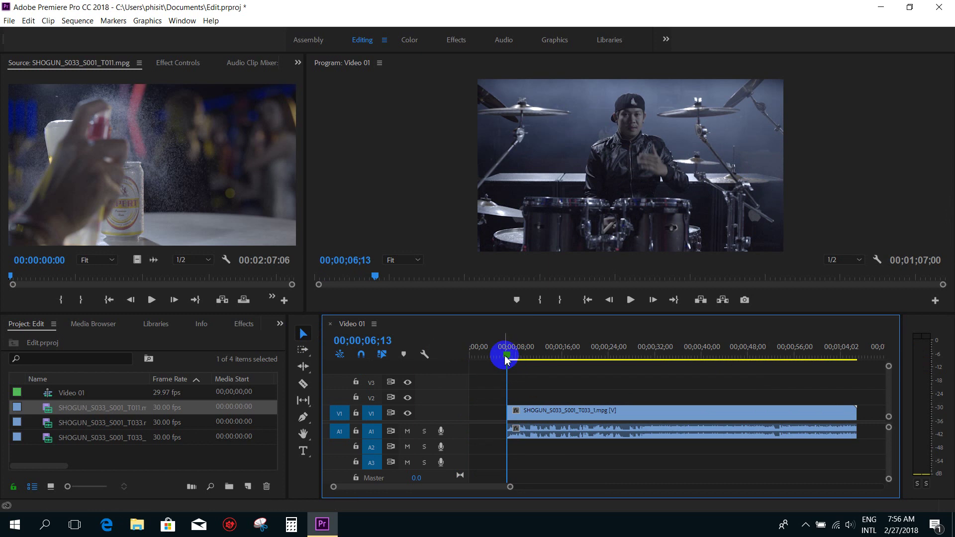
{"action": "mouse_move", "coordinate": [509, 354]}
{"action": "left_mouse_down"}
{"action": "mouse_move", "coordinate": [478, 365]}
{"action": "mouse_move", "coordinate": [664, 372]}
{"action": "mouse_move", "coordinate": [644, 371]}
{"action": "mouse_move", "coordinate": [656, 374]}
{"action": "left_mouse_up"}
{"action": "left_click", "coordinate": [663, 422]}
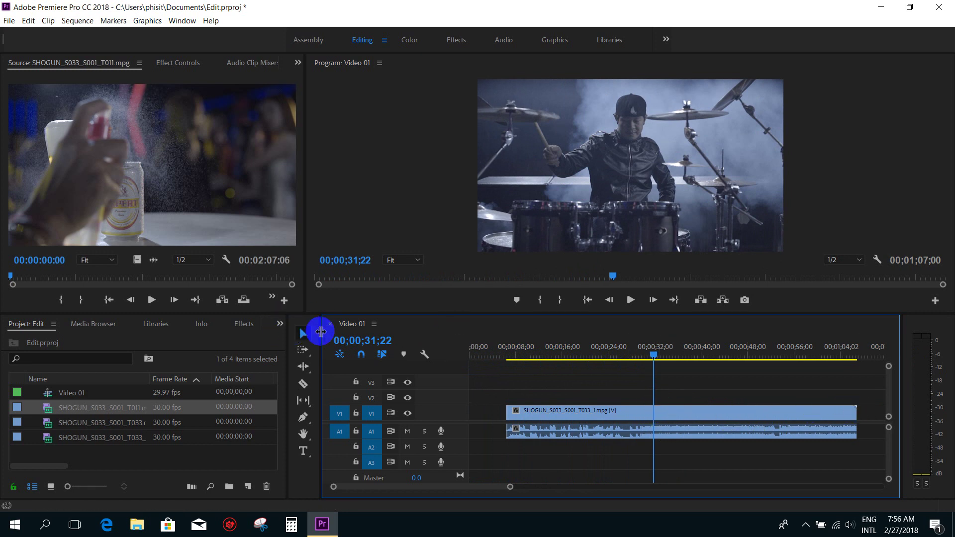
Trim the drummer clip's end back to the playhead at 31;22, then preview near its start
{"action": "left_click_drag", "start_coordinate": [855, 413], "coordinate": [668, 414]}
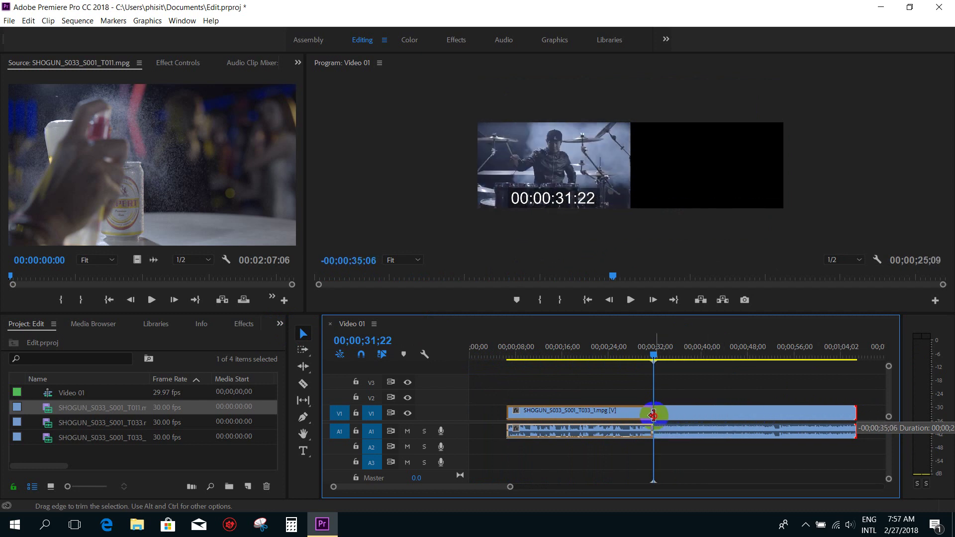
{"action": "left_click_drag", "start_coordinate": [667, 413], "coordinate": [653, 414]}
{"action": "left_click", "coordinate": [500, 356]}
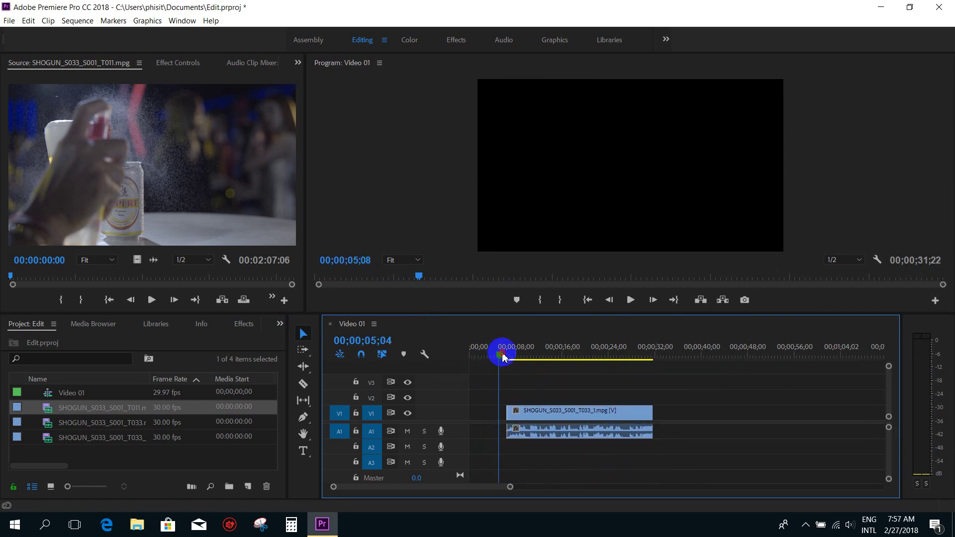
{"action": "left_click_drag", "start_coordinate": [508, 356], "coordinate": [509, 356]}
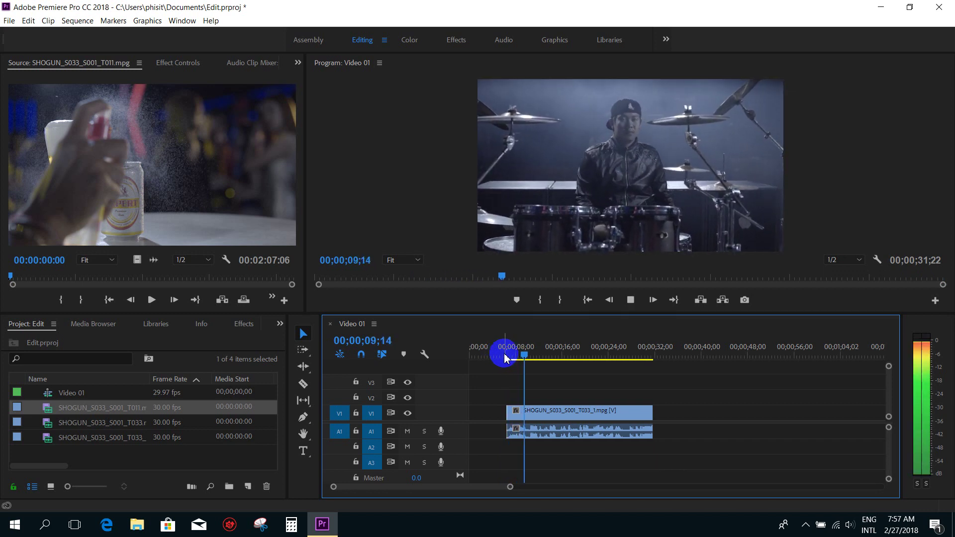
{"action": "key", "text": "space"}
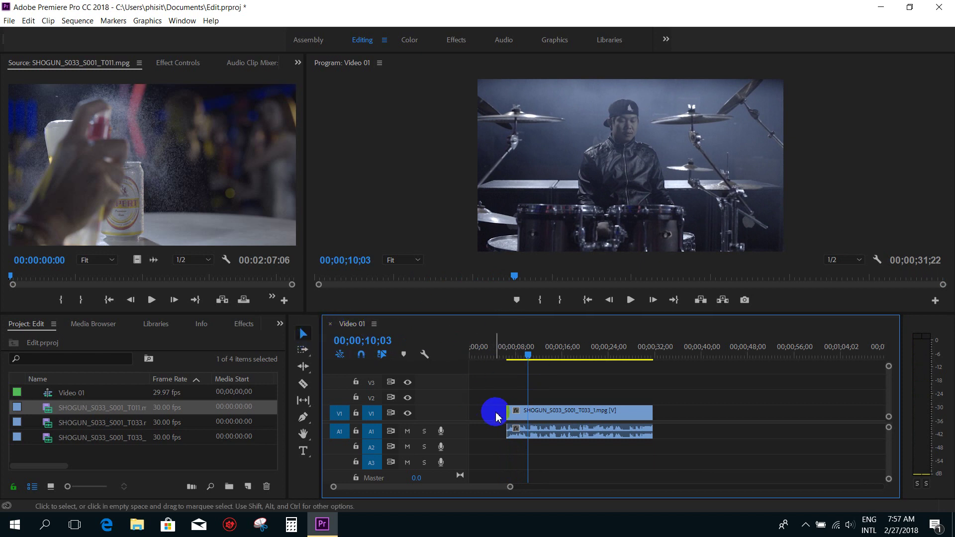
Trim the clip's start to 10;03 and tighten its end so it runs 00;00;20;14
{"action": "left_click_drag", "start_coordinate": [510, 412], "coordinate": [529, 416]}
{"action": "left_click_drag", "start_coordinate": [650, 416], "coordinate": [638, 416]}
{"action": "left_click_drag", "start_coordinate": [576, 348], "coordinate": [578, 349]}
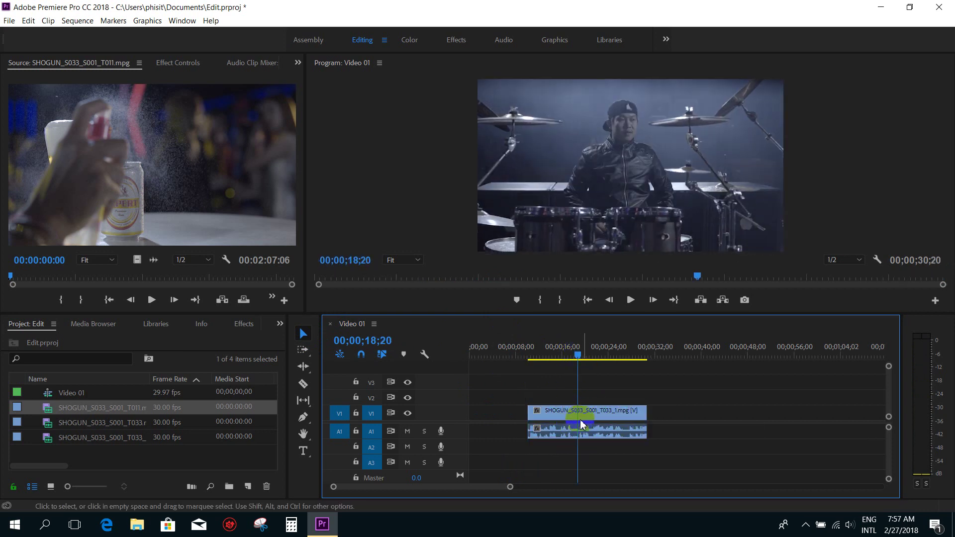
{"action": "key", "text": "equal"}
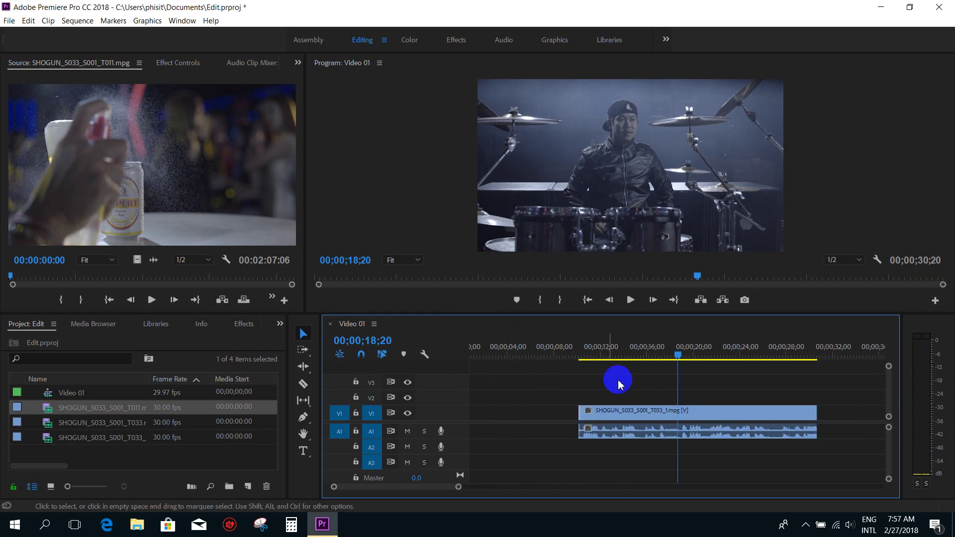
{"action": "scroll", "coordinate": [632, 391], "scroll_direction": "down", "scroll_amount": 2}
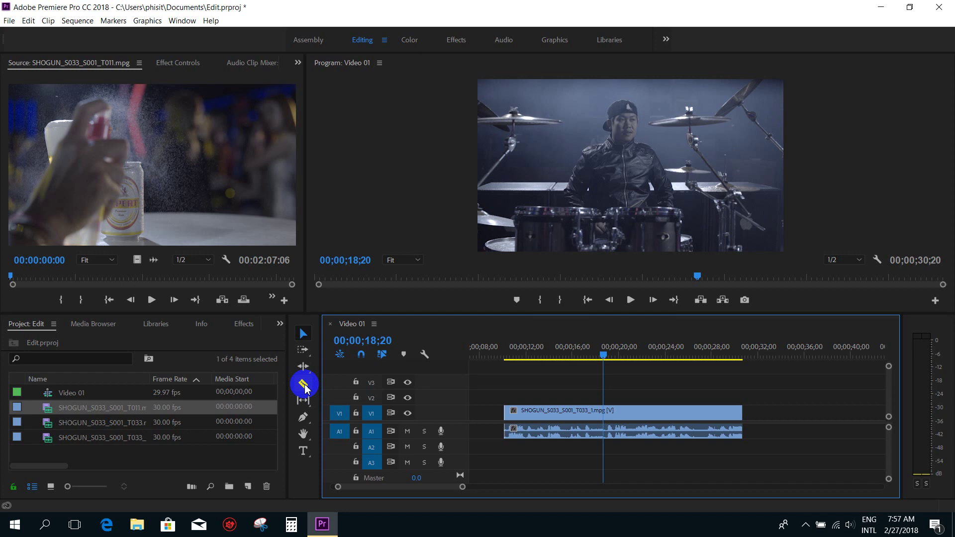
Razor-cut the drummer clip in two places, making three pieces
{"action": "left_click", "coordinate": [304, 384]}
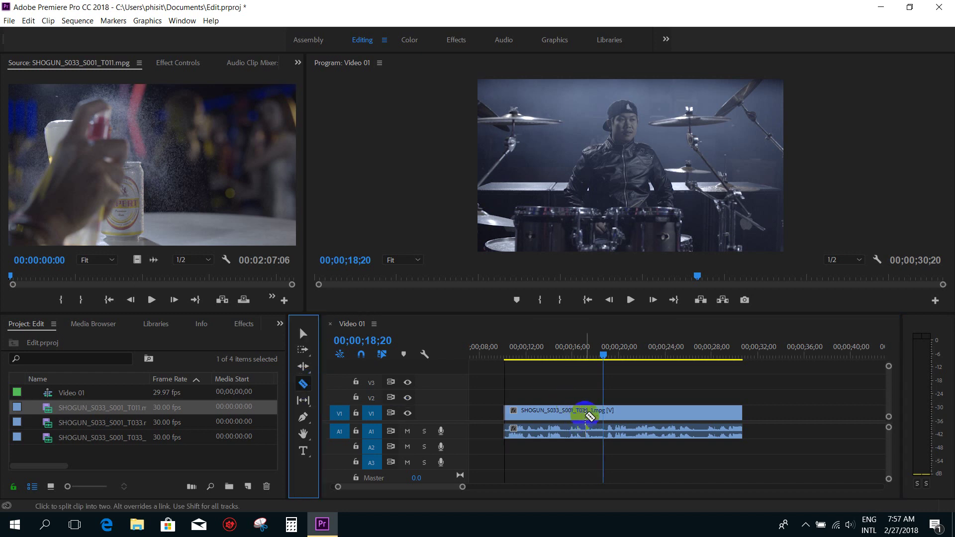
{"action": "left_click", "coordinate": [586, 414]}
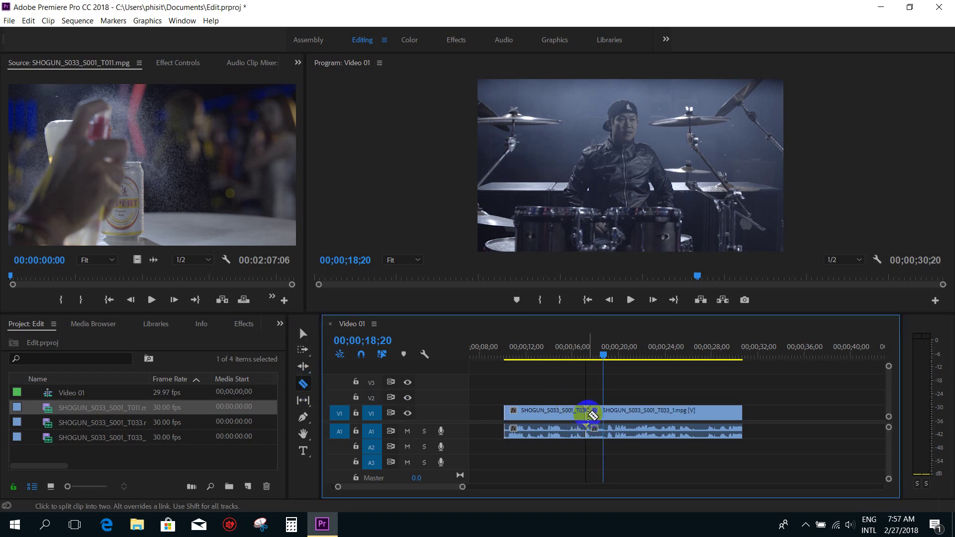
{"action": "left_click", "coordinate": [653, 411]}
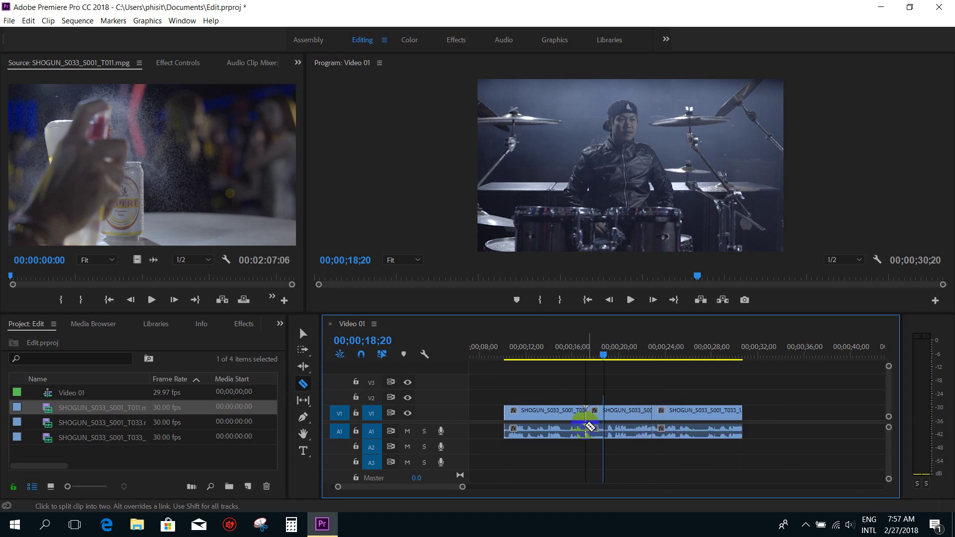
{"action": "left_click", "coordinate": [304, 333]}
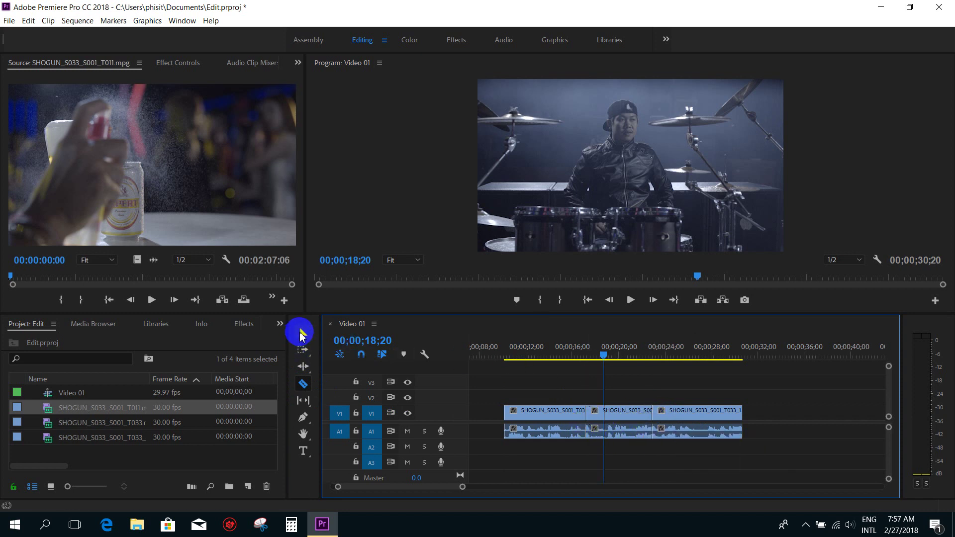
Delete the middle, right and left pieces so no clip remains on V1 and A1
{"action": "left_click", "coordinate": [622, 416]}
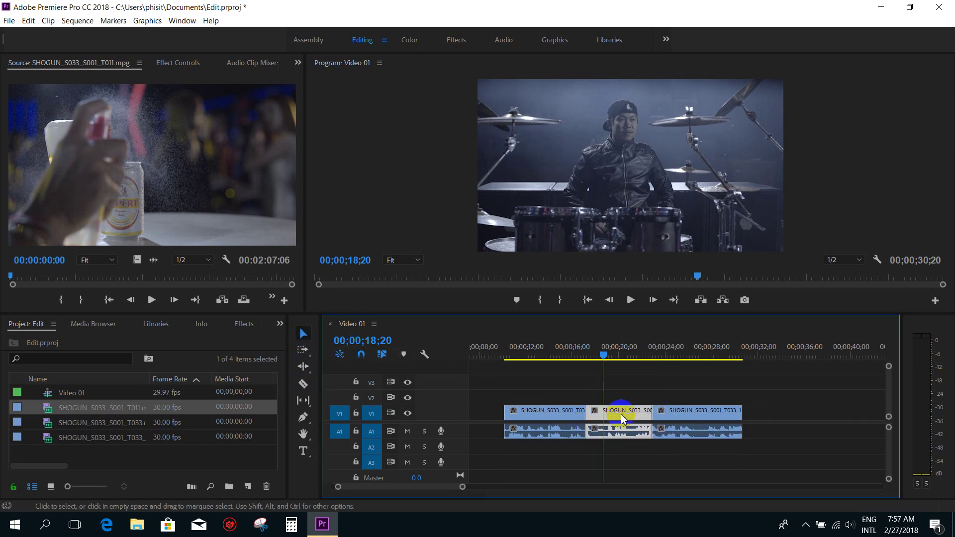
{"action": "key", "text": "Delete"}
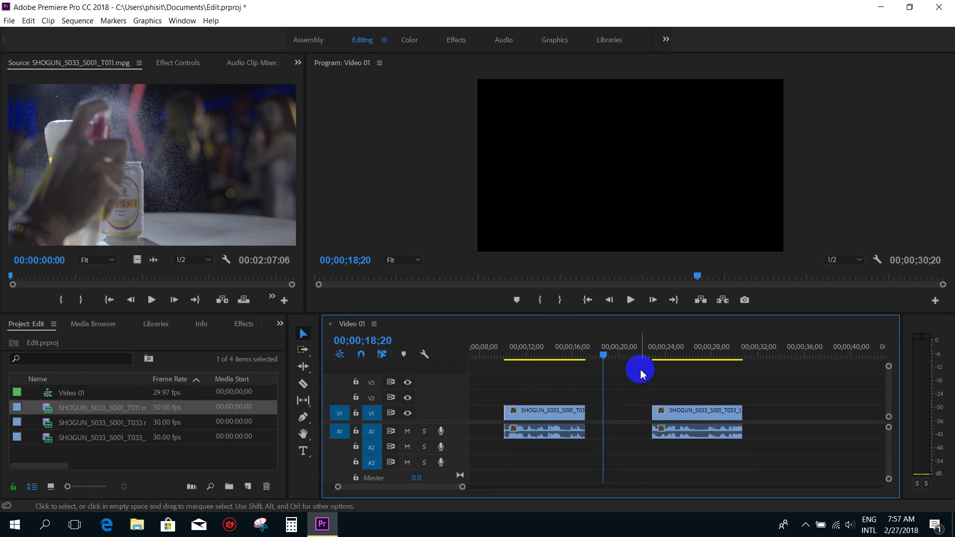
{"action": "left_click", "coordinate": [704, 437]}
{"action": "left_click_drag", "start_coordinate": [806, 451], "coordinate": [628, 363]}
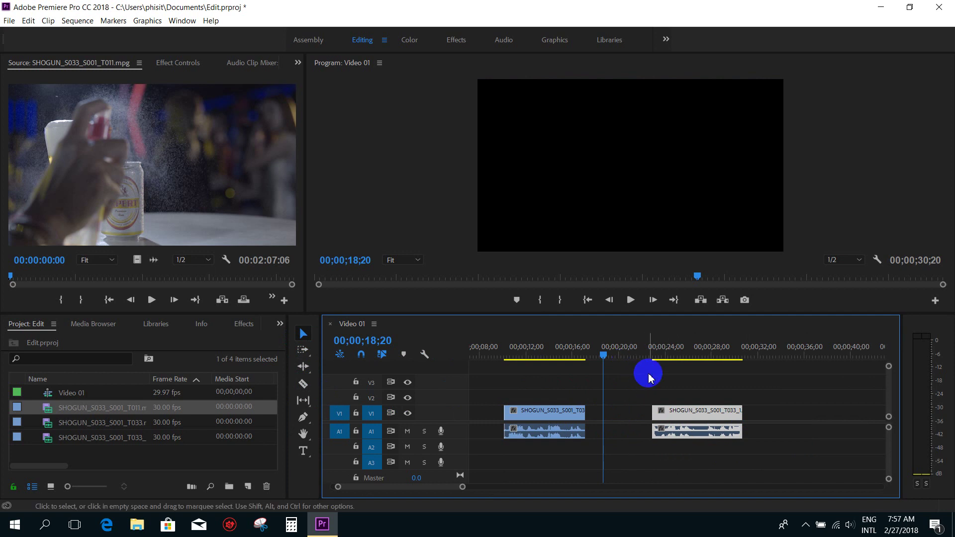
{"action": "key", "text": "Delete"}
{"action": "mouse_move", "coordinate": [605, 356]}
{"action": "left_mouse_down"}
{"action": "mouse_move", "coordinate": [543, 363]}
{"action": "mouse_move", "coordinate": [569, 358]}
{"action": "left_mouse_up"}
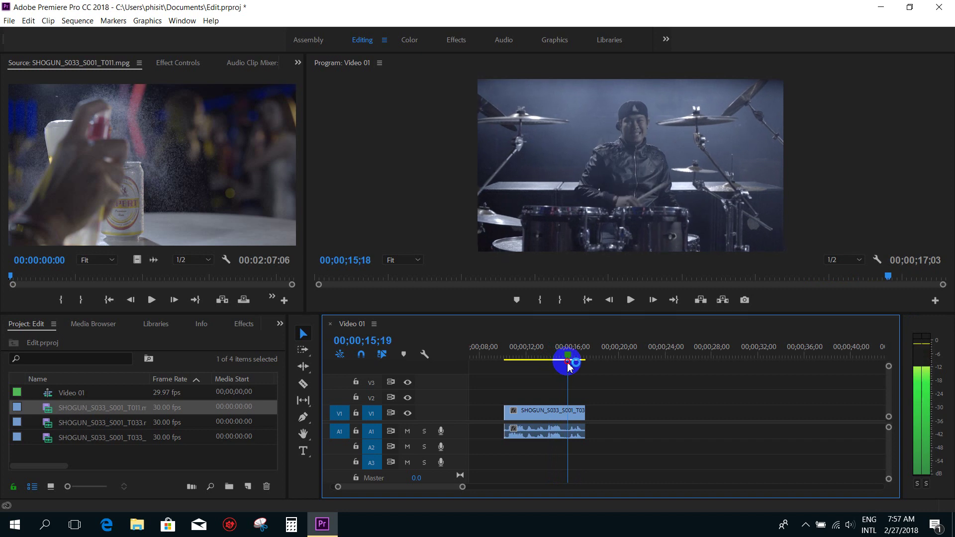
{"action": "left_click", "coordinate": [554, 419]}
{"action": "key", "text": "Delete"}
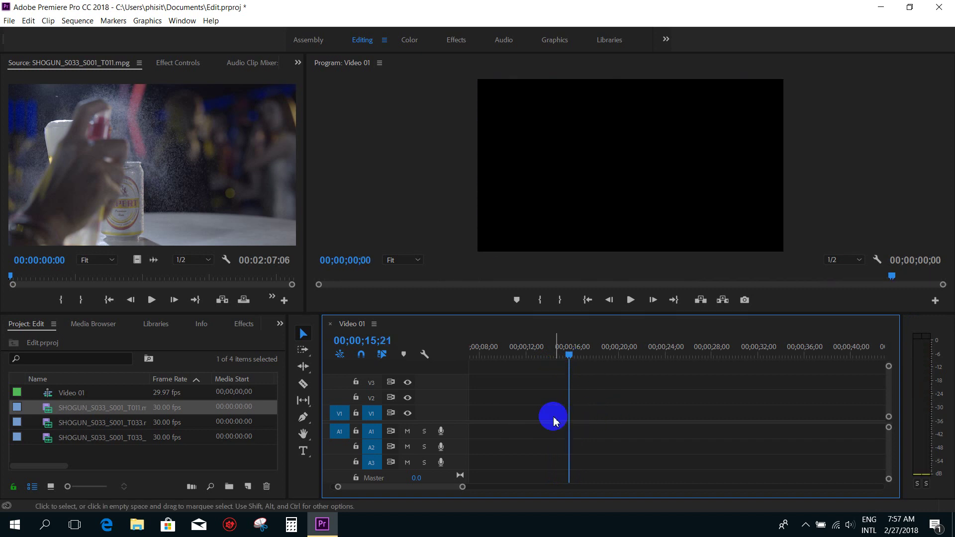
{"action": "left_click", "coordinate": [88, 440]}
Drop SHOGUN_S033_S001_T033_1.mpg into Video 01, keeping existing settings, and move it to 00;00
{"action": "left_click_drag", "start_coordinate": [58, 441], "coordinate": [501, 420]}
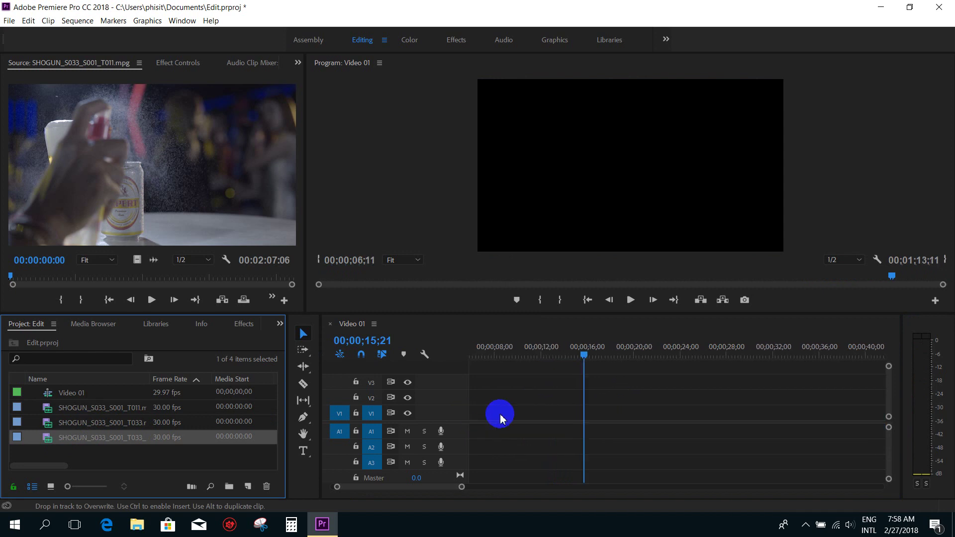
{"action": "left_click", "coordinate": [573, 285]}
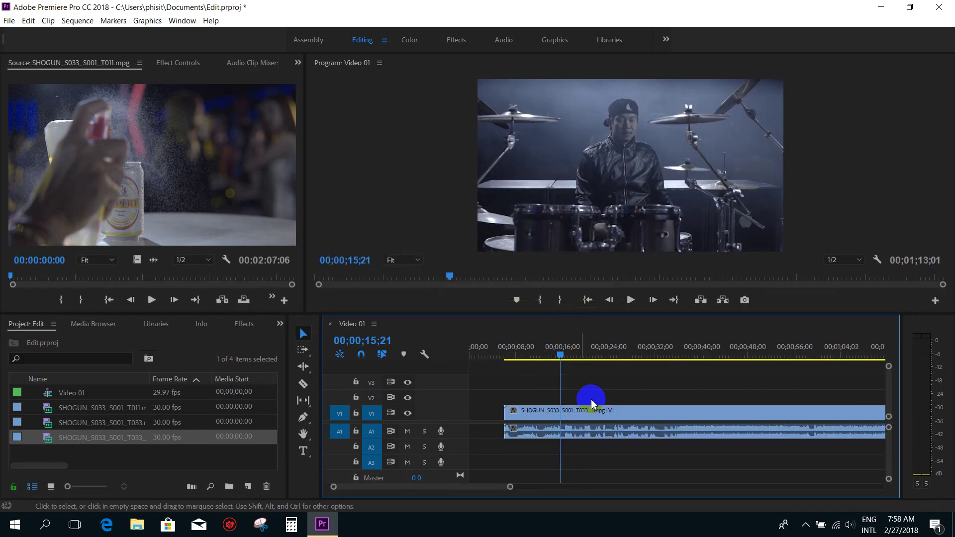
{"action": "key", "text": "minus"}
{"action": "key", "text": "minus"}
{"action": "left_click_drag", "start_coordinate": [477, 417], "coordinate": [468, 417]}
{"action": "mouse_move", "coordinate": [491, 354]}
{"action": "left_mouse_down"}
{"action": "mouse_move", "coordinate": [568, 365]}
{"action": "mouse_move", "coordinate": [482, 374]}
{"action": "left_mouse_up"}
{"action": "key", "text": "equal"}
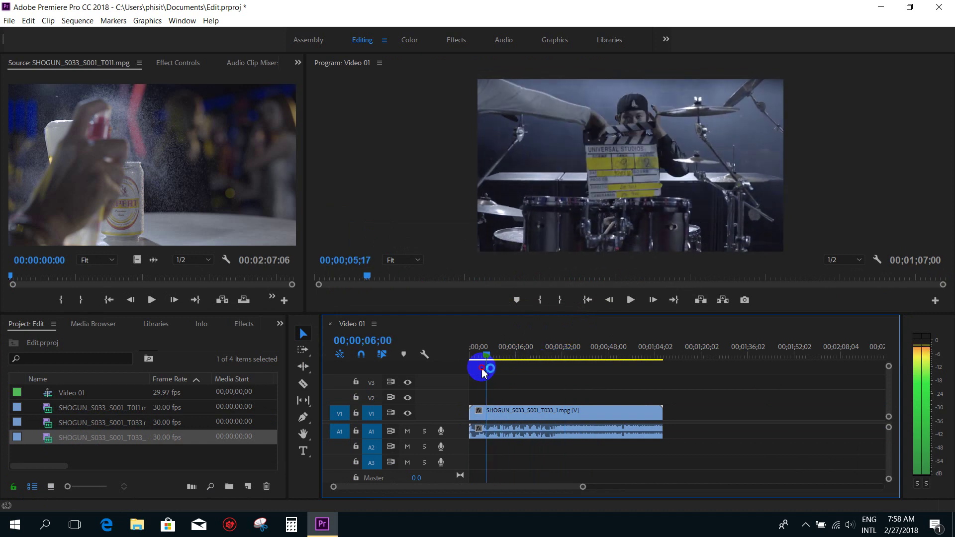
{"action": "left_click_drag", "start_coordinate": [483, 373], "coordinate": [564, 380]}
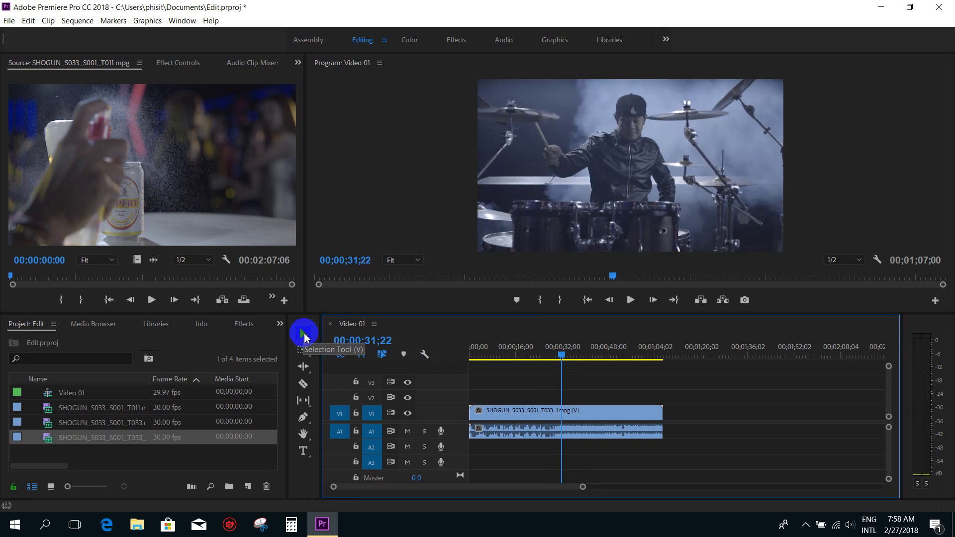
Undo a trial start trim, split the drummer clip at the playhead, and restore its deleted left part
{"action": "left_click", "coordinate": [304, 334]}
{"action": "left_click_drag", "start_coordinate": [470, 413], "coordinate": [563, 419]}
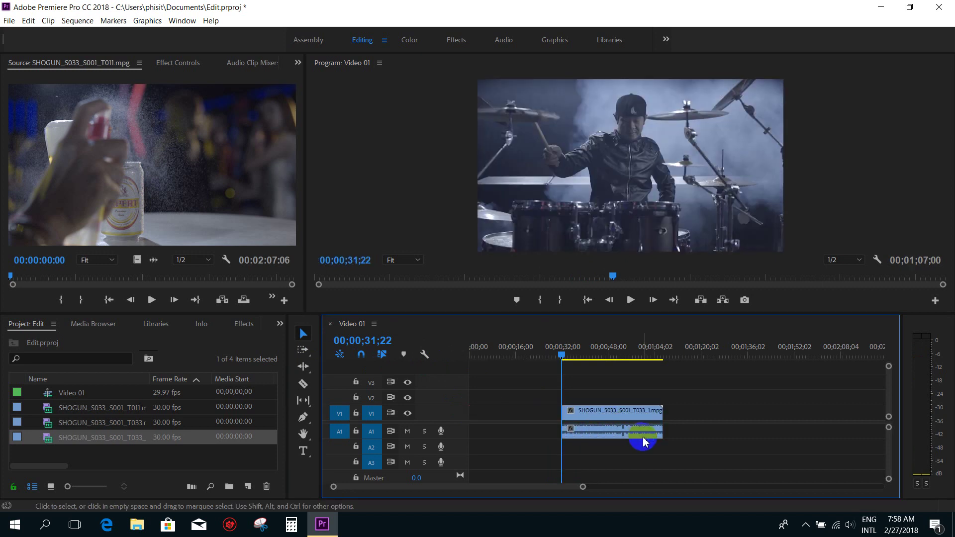
{"action": "key", "text": "ctrl+z"}
{"action": "left_click", "coordinate": [303, 384]}
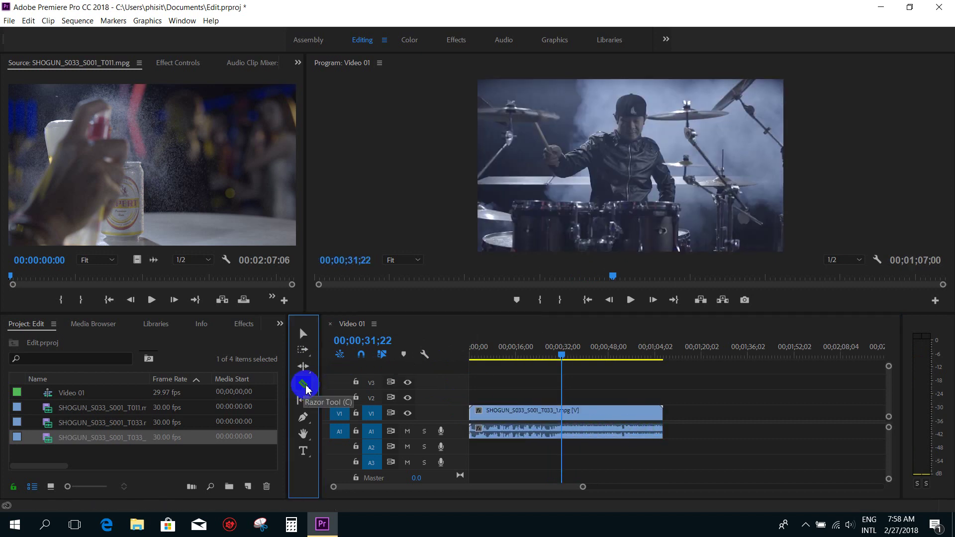
{"action": "left_click", "coordinate": [567, 414]}
{"action": "left_click", "coordinate": [304, 334]}
{"action": "left_click_drag", "start_coordinate": [507, 378], "coordinate": [529, 461]}
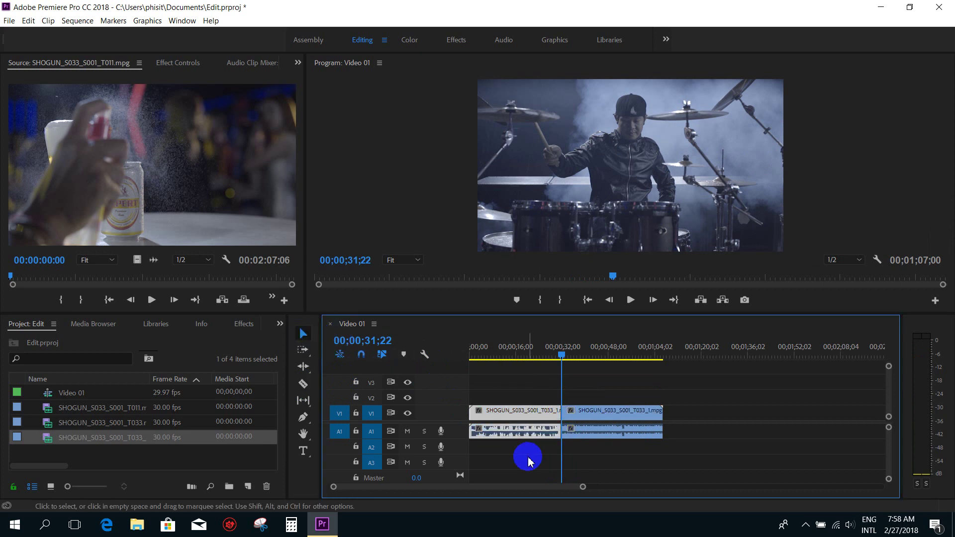
{"action": "key", "text": "Delete"}
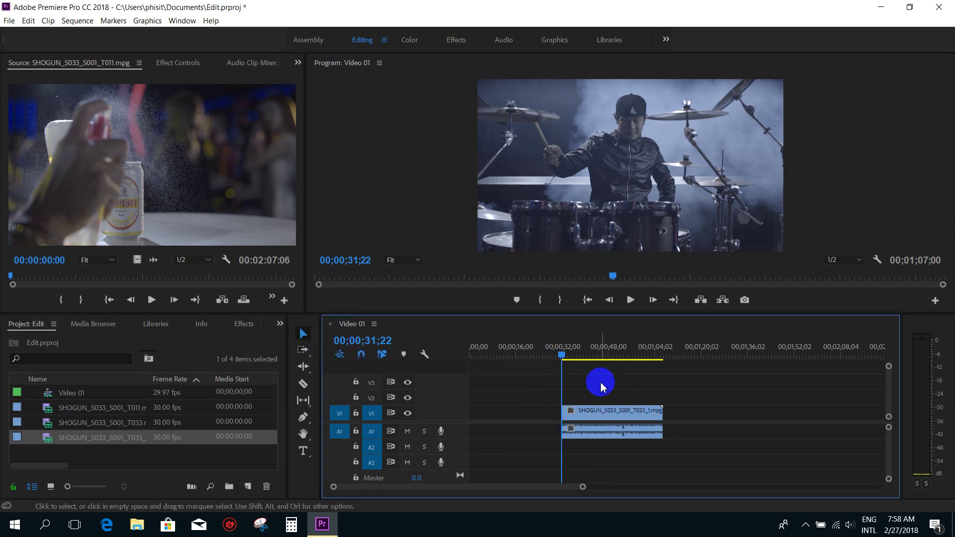
{"action": "key", "text": "ctrl+z"}
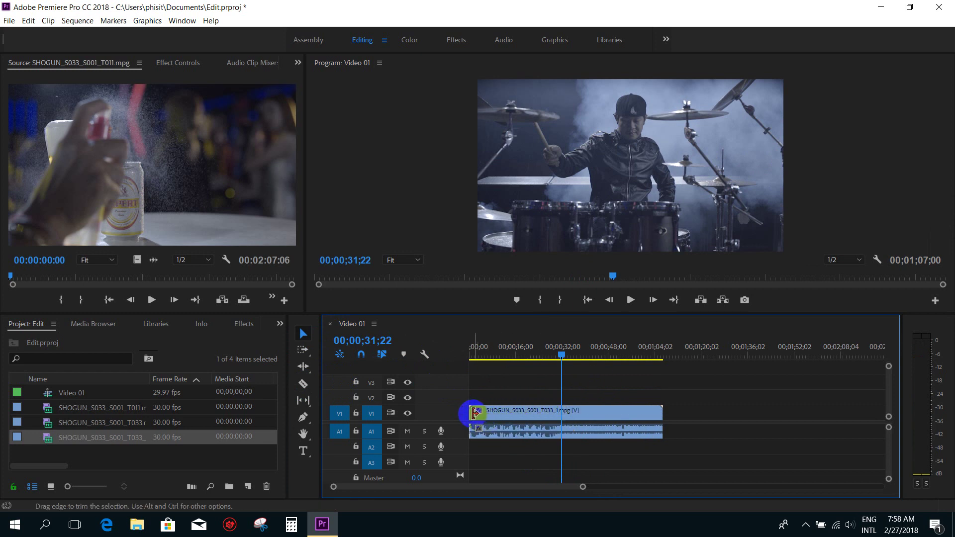
Re-split the clip at 00;00;31;22, keep both pieces after undoing a deletion, and zoom in
{"action": "left_click_drag", "start_coordinate": [471, 413], "coordinate": [562, 417]}
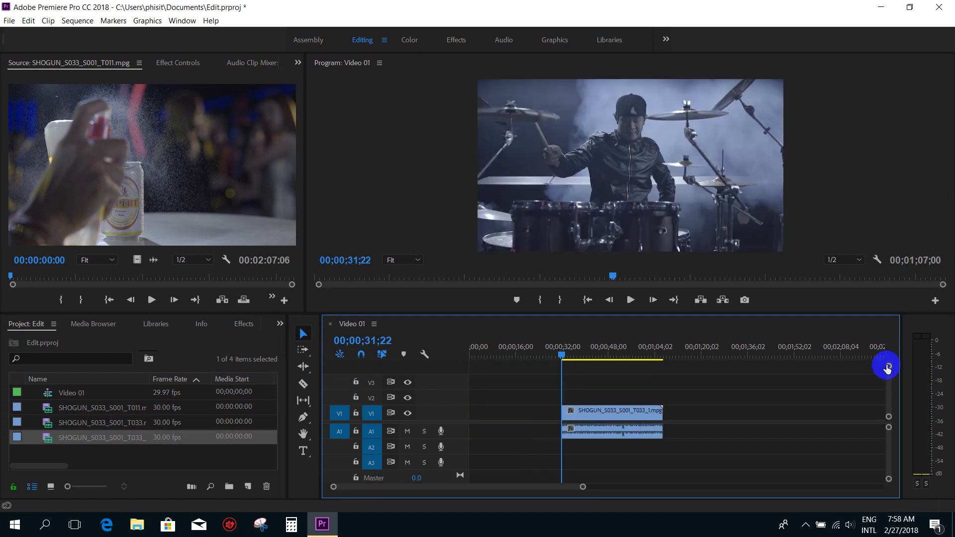
{"action": "key", "text": "ctrl+z"}
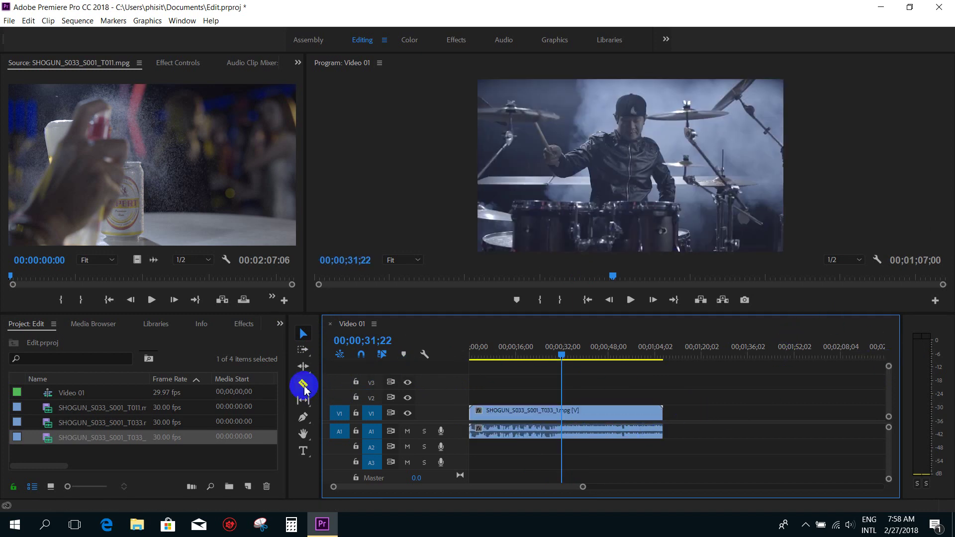
{"action": "left_click", "coordinate": [303, 385]}
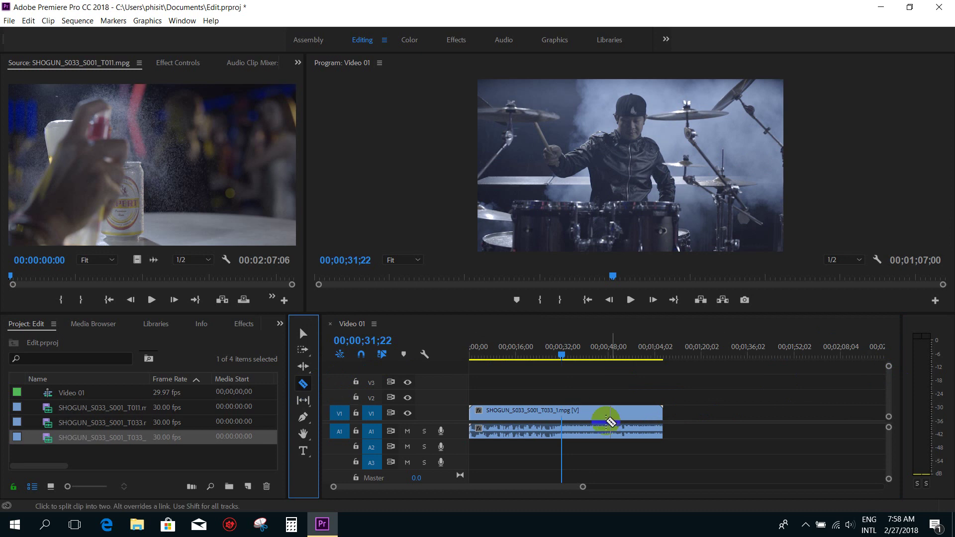
{"action": "left_click", "coordinate": [562, 411]}
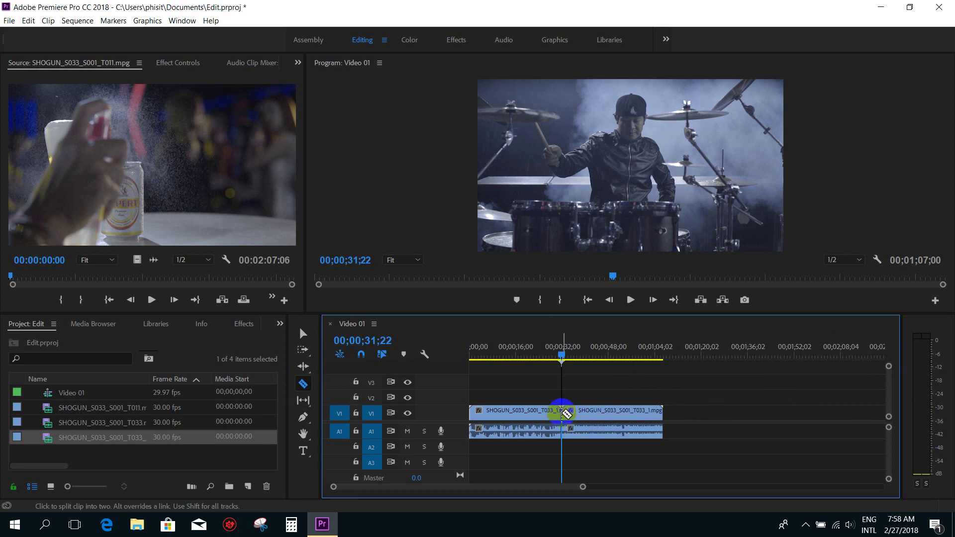
{"action": "left_click", "coordinate": [518, 424]}
{"action": "key", "text": "Delete"}
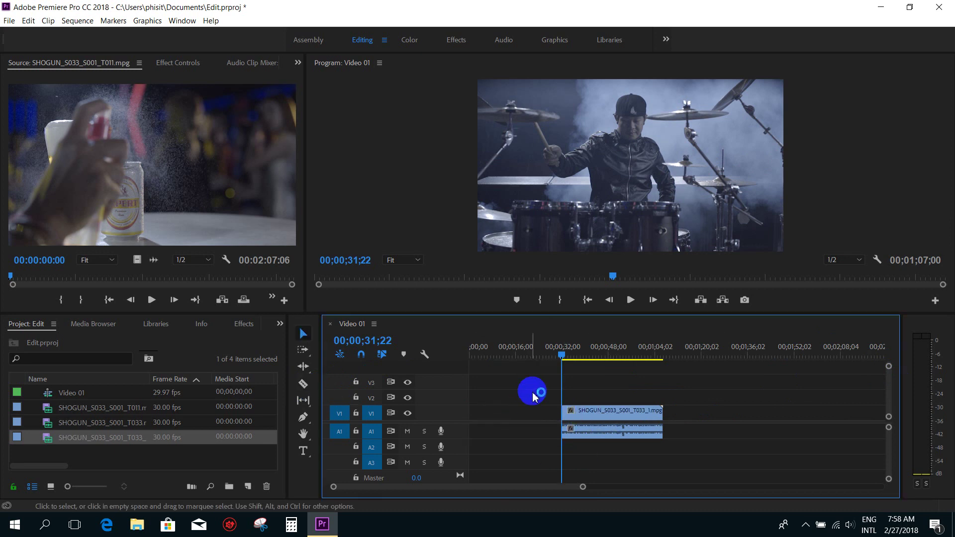
{"action": "key", "text": "ctrl+z"}
{"action": "key", "text": "equal"}
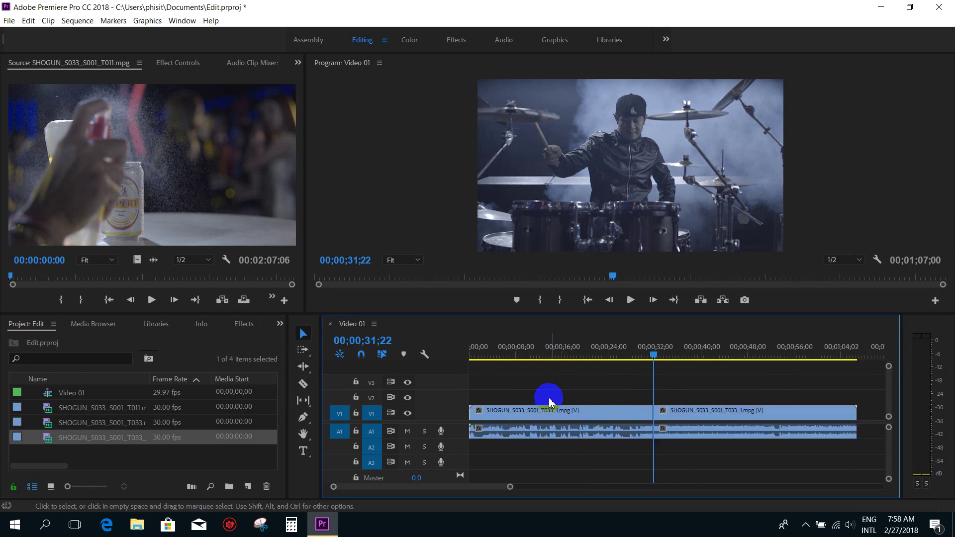
{"action": "key", "text": "equal"}
{"action": "key", "text": "equal"}
{"action": "key", "text": "equal"}
Rejoin the drummer clip into one piece and test cuts around 31 seconds, then undo them
{"action": "scroll", "coordinate": [673, 396], "scroll_direction": "down", "scroll_amount": 1}
{"action": "left_click", "coordinate": [571, 361]}
{"action": "key", "text": "ctrl+z"}
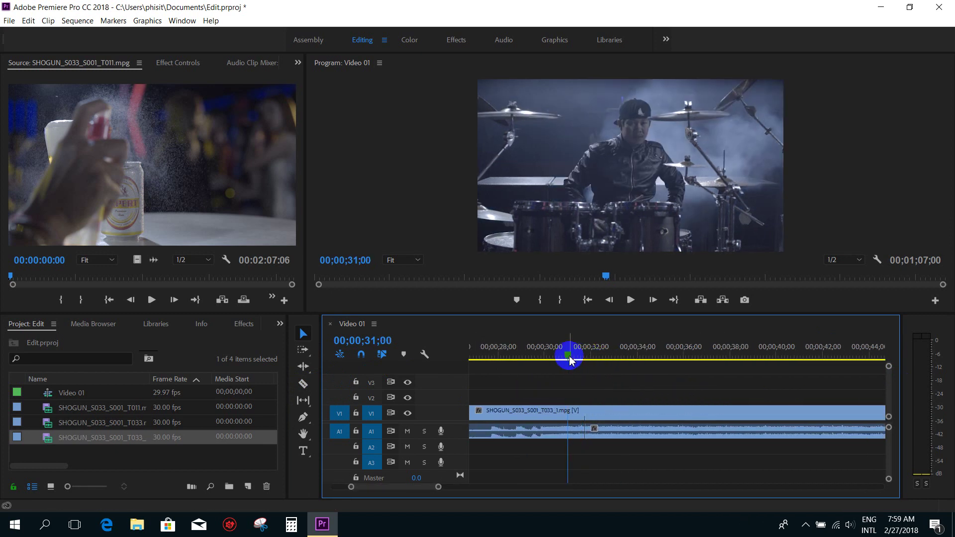
{"action": "left_click_drag", "start_coordinate": [570, 359], "coordinate": [571, 363]}
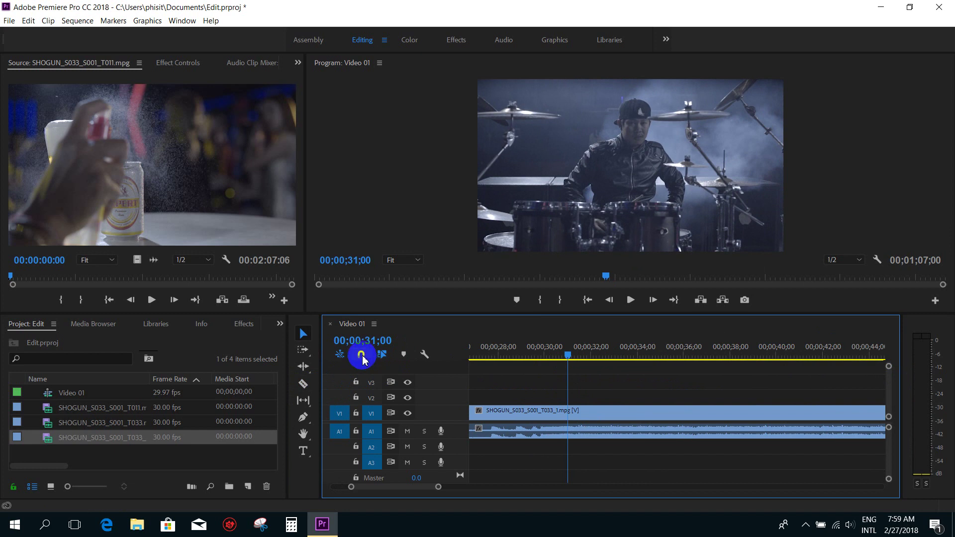
{"action": "left_click", "coordinate": [302, 384]}
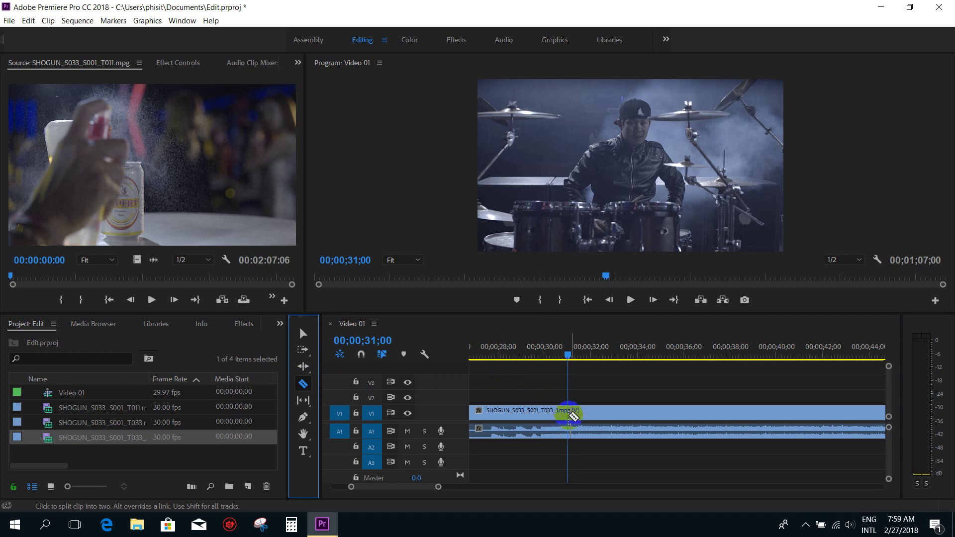
{"action": "left_click", "coordinate": [578, 419]}
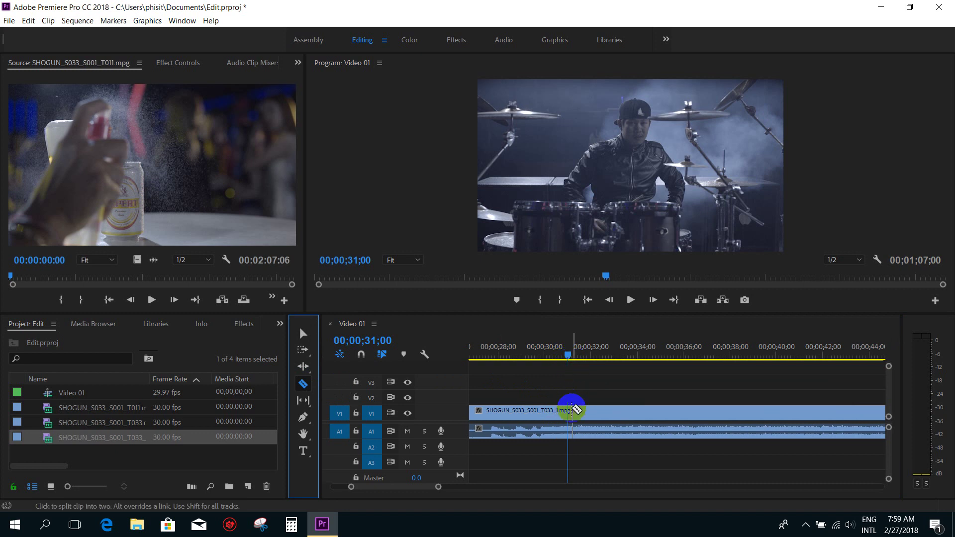
{"action": "left_click", "coordinate": [572, 411]}
{"action": "key", "text": "alt+equal"}
{"action": "key", "text": "equal"}
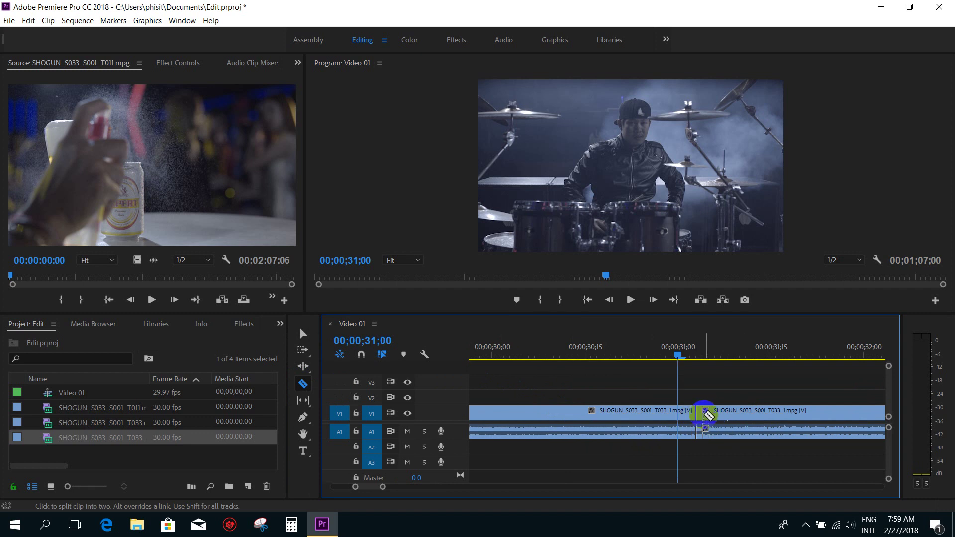
{"action": "key", "text": "minus"}
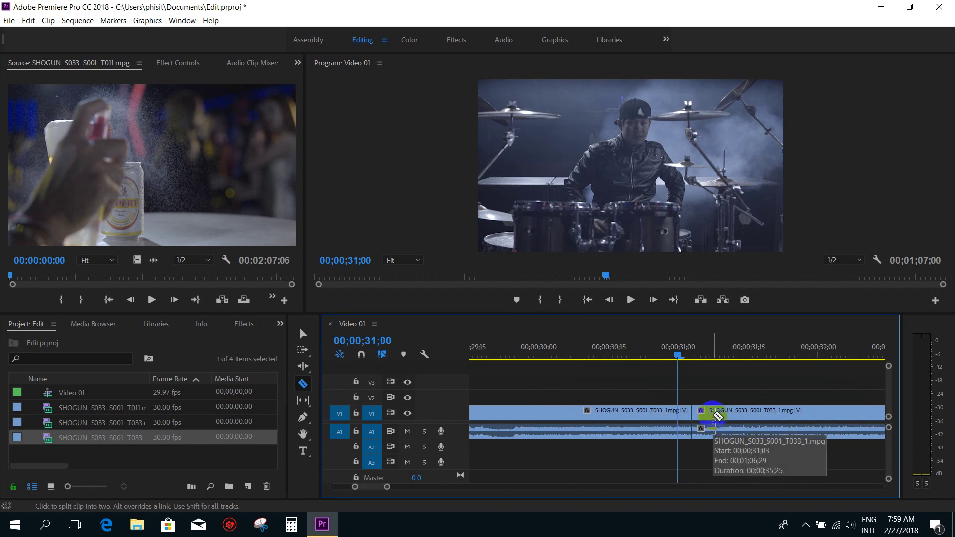
{"action": "key", "text": "ctrl+z"}
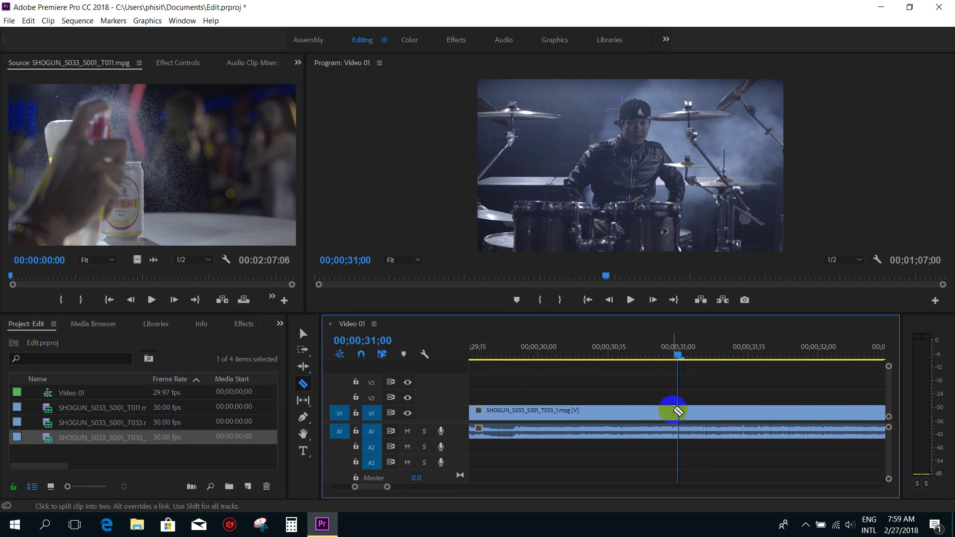
Razor-cut the drummer clip on V1 at 00;00;30;11 and zoom out to see both pieces
{"action": "key", "text": "minus"}
{"action": "mouse_move", "coordinate": [679, 359]}
{"action": "left_mouse_down"}
{"action": "mouse_move", "coordinate": [665, 365]}
{"action": "mouse_move", "coordinate": [675, 367]}
{"action": "left_mouse_up"}
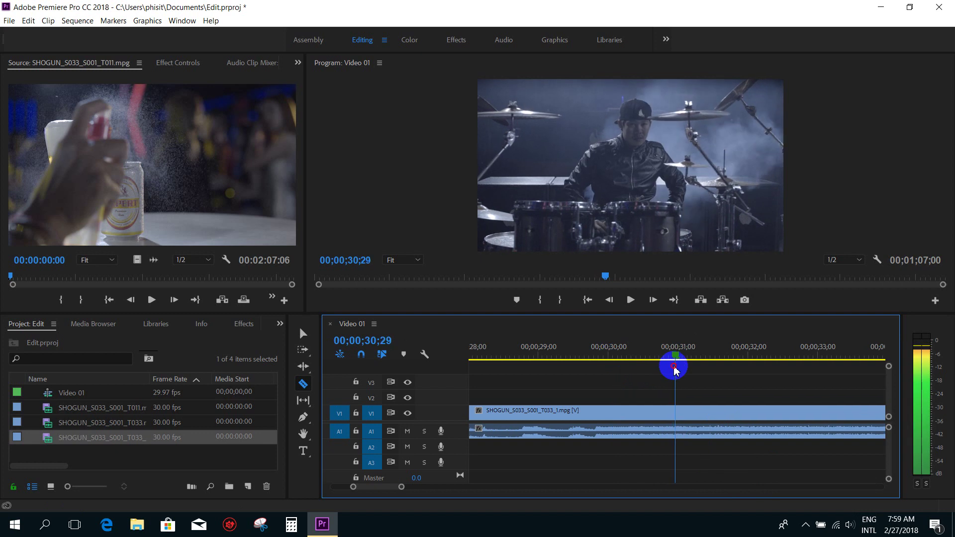
{"action": "left_click", "coordinate": [675, 411]}
{"action": "mouse_move", "coordinate": [679, 357]}
{"action": "left_mouse_down"}
{"action": "mouse_move", "coordinate": [565, 358]}
{"action": "mouse_move", "coordinate": [635, 358]}
{"action": "left_mouse_up"}
{"action": "key", "text": "minus"}
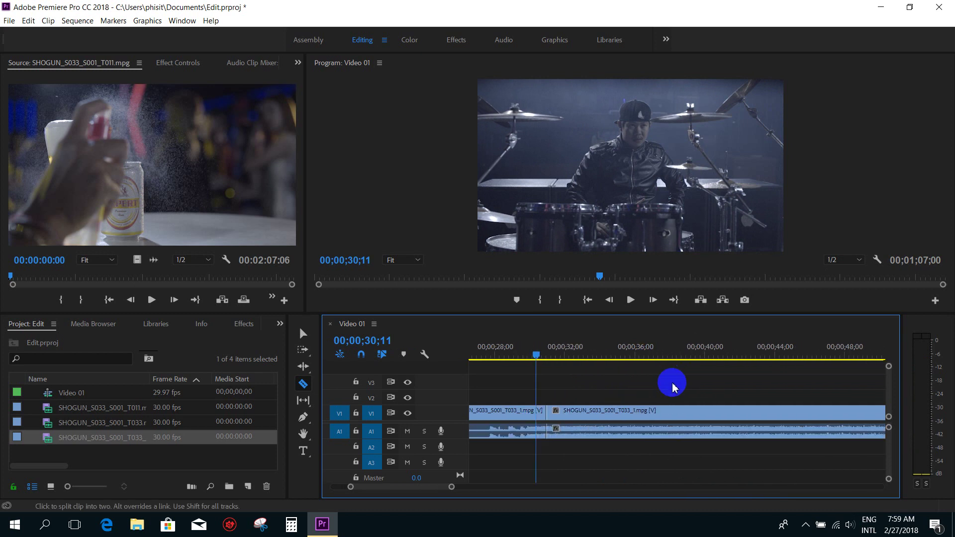
{"action": "key", "text": "minus"}
{"action": "key", "text": "minus"}
{"action": "key", "text": "minus"}
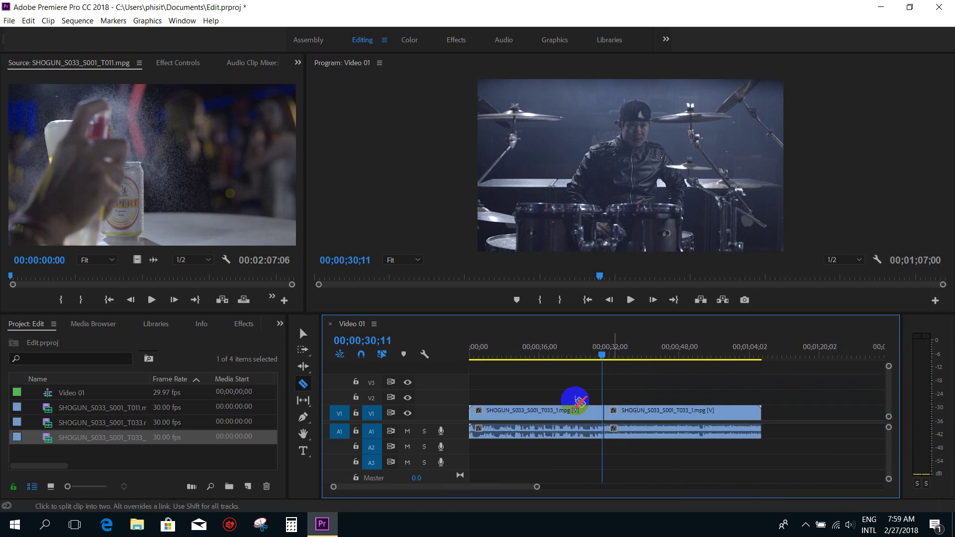
{"action": "key", "text": "minus"}
Delete the first piece of the drummer clip, leaving a gap before the remainder
{"action": "left_click", "coordinate": [304, 336]}
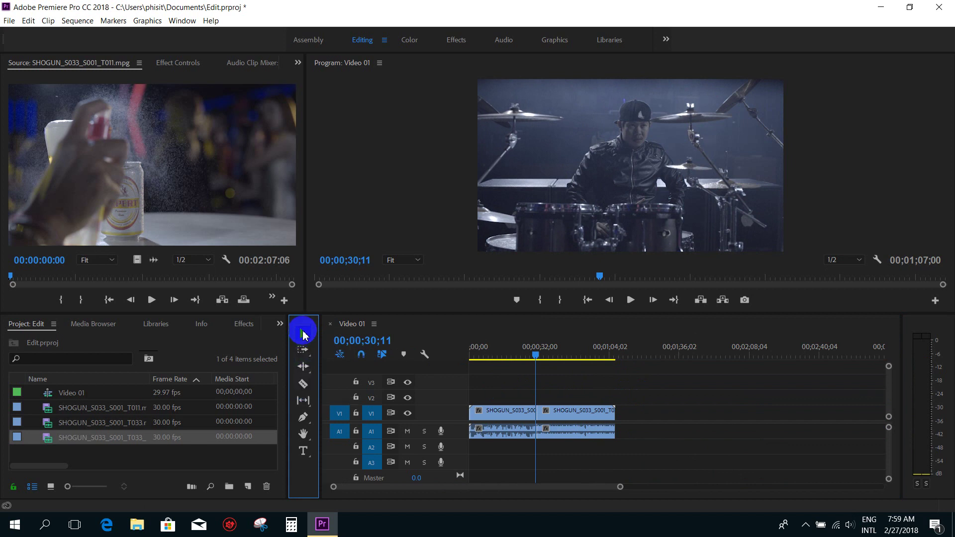
{"action": "left_click", "coordinate": [303, 384]}
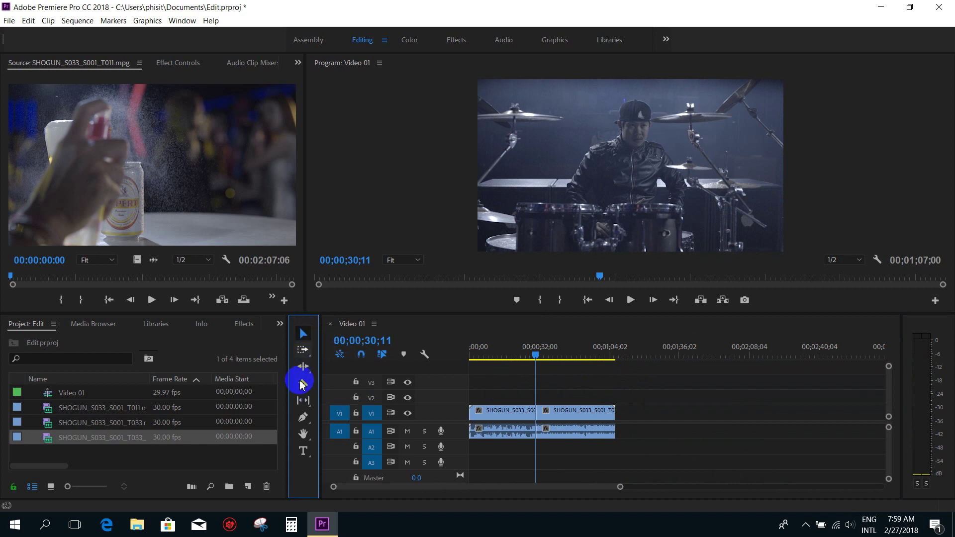
{"action": "key", "text": "v"}
{"action": "left_click", "coordinate": [516, 415]}
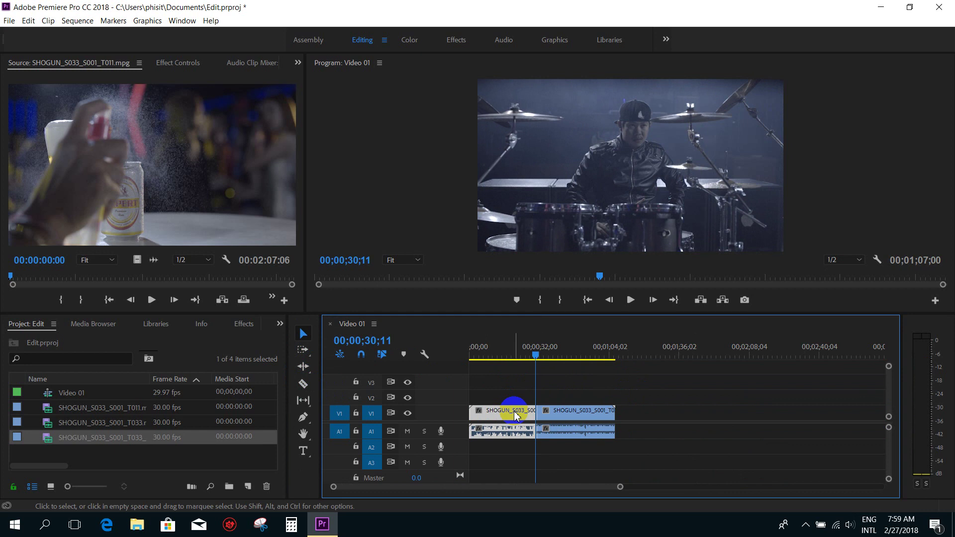
{"action": "key", "text": "Delete"}
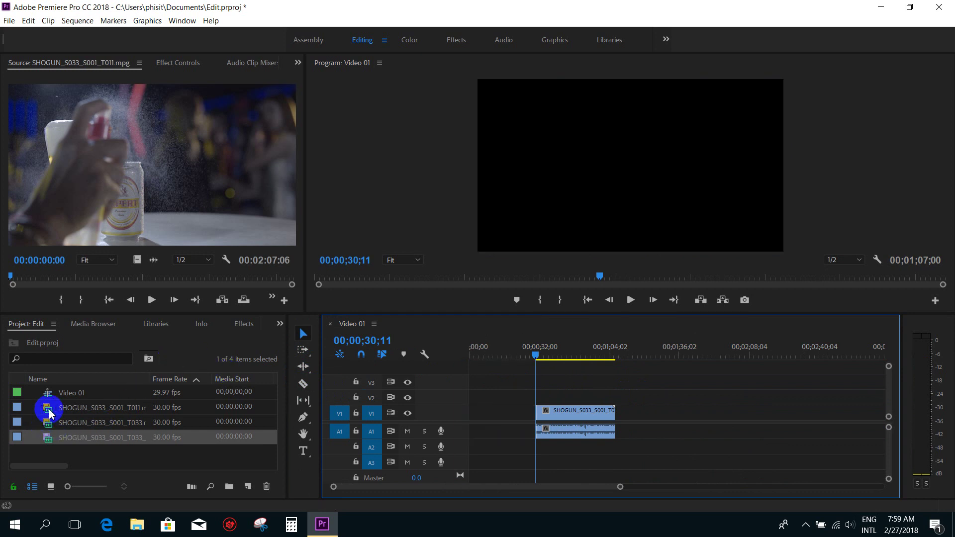
Add another copy of the drummer clip after the gap, then delete it again
{"action": "mouse_move", "coordinate": [48, 440]}
{"action": "left_mouse_down"}
{"action": "mouse_move", "coordinate": [48, 453]}
{"action": "mouse_move", "coordinate": [661, 414]}
{"action": "left_mouse_up"}
{"action": "left_click", "coordinate": [663, 356]}
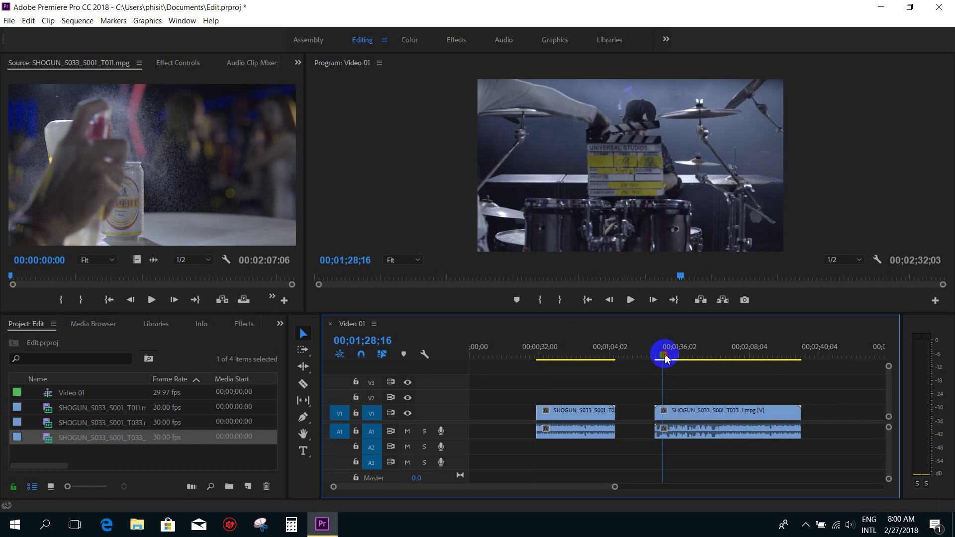
{"action": "left_click", "coordinate": [709, 414]}
{"action": "key", "text": "Delete"}
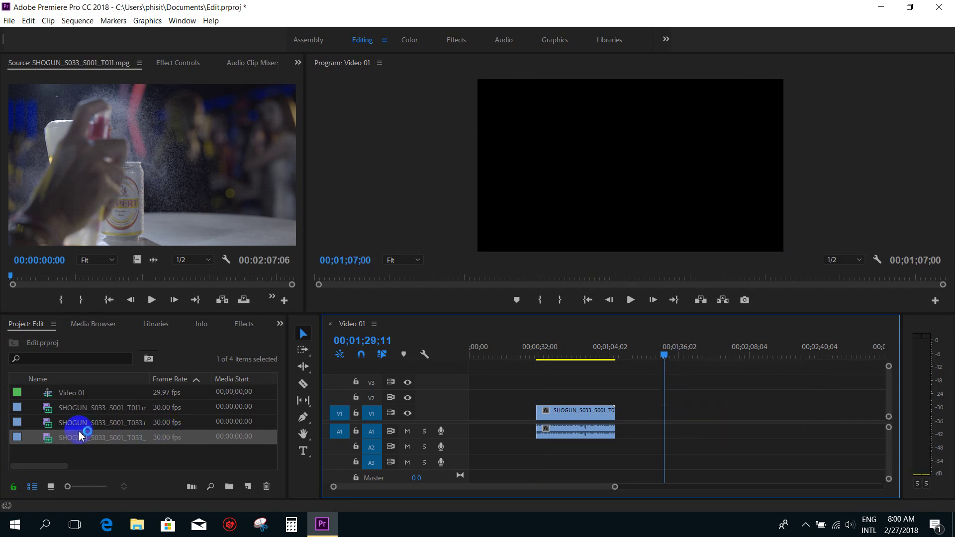
Preview T033 and T011, then place the T011 beer clip on V1/A1 after the drummer piece
{"action": "left_click", "coordinate": [58, 429]}
{"action": "double_click", "coordinate": [54, 426]}
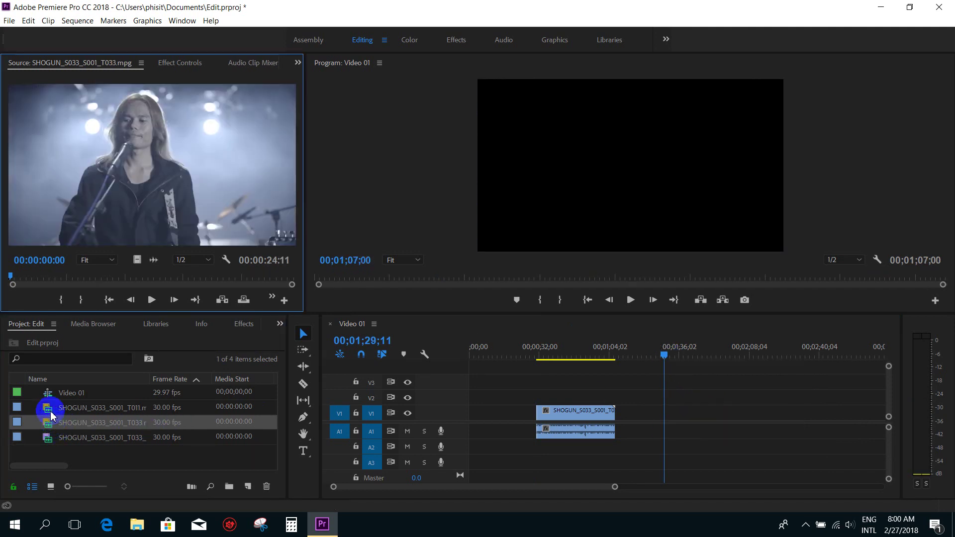
{"action": "double_click", "coordinate": [52, 411]}
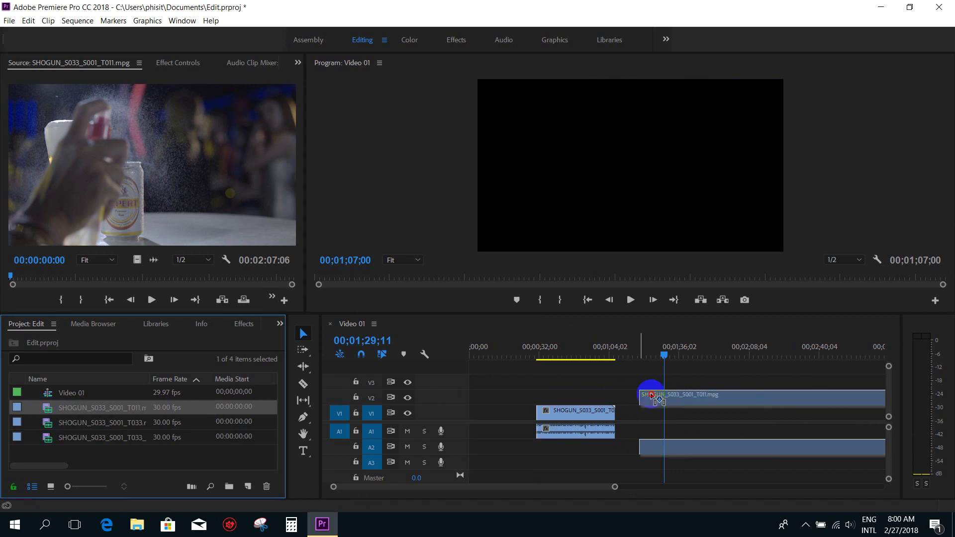
{"action": "left_click_drag", "start_coordinate": [45, 415], "coordinate": [646, 406]}
{"action": "left_click_drag", "start_coordinate": [665, 354], "coordinate": [688, 359]}
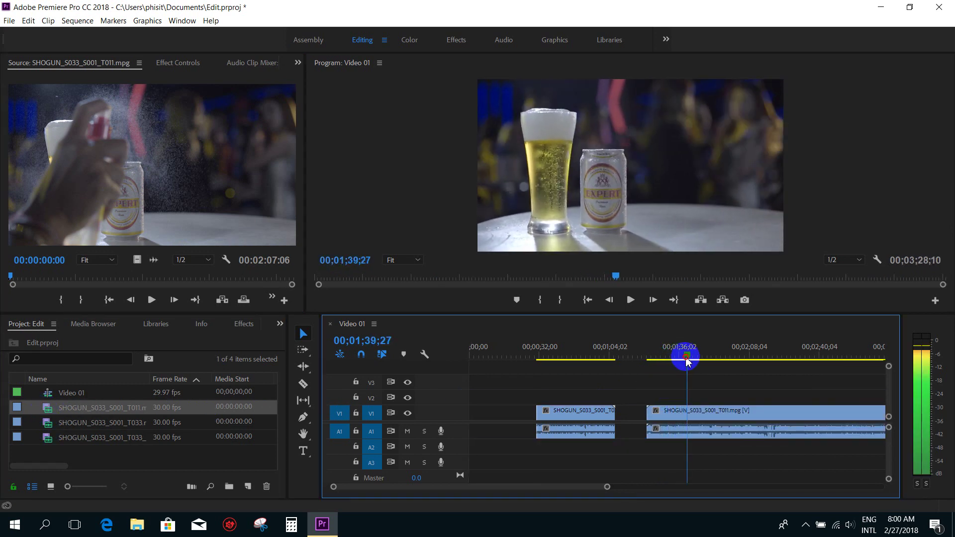
{"action": "left_click", "coordinate": [303, 385]}
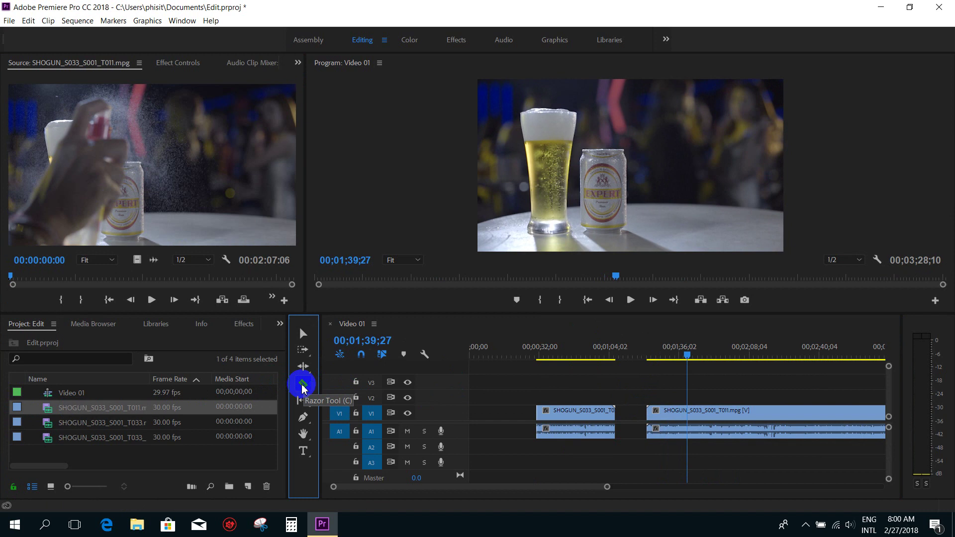
Cut the T011 clip at 00;02;31;22, delete its short opening piece, and preview the remainder
{"action": "left_click", "coordinate": [696, 414]}
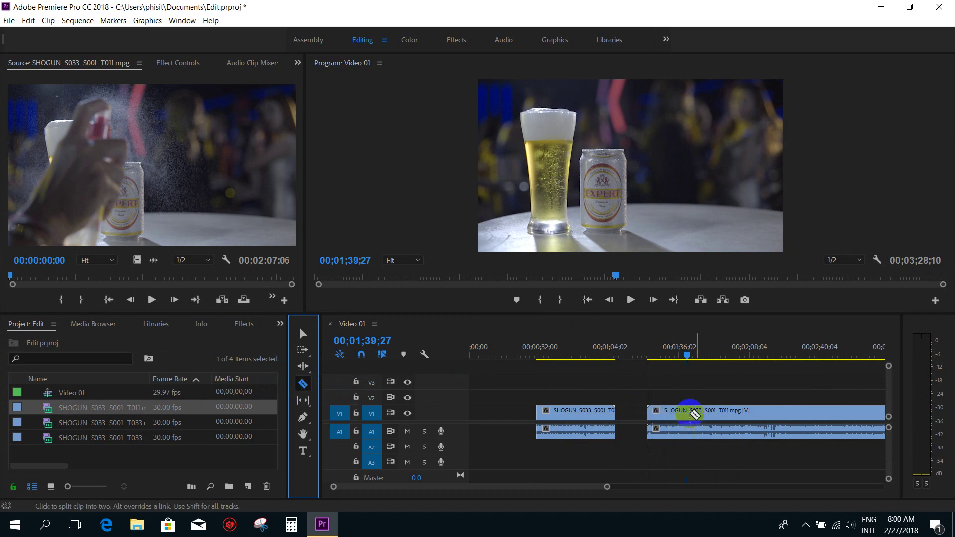
{"action": "left_click", "coordinate": [692, 414]}
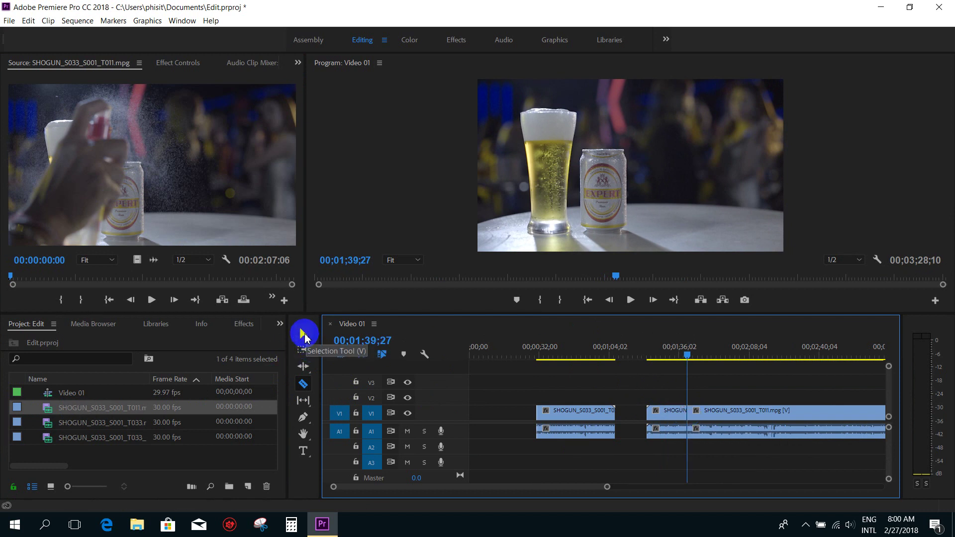
{"action": "left_click", "coordinate": [304, 336]}
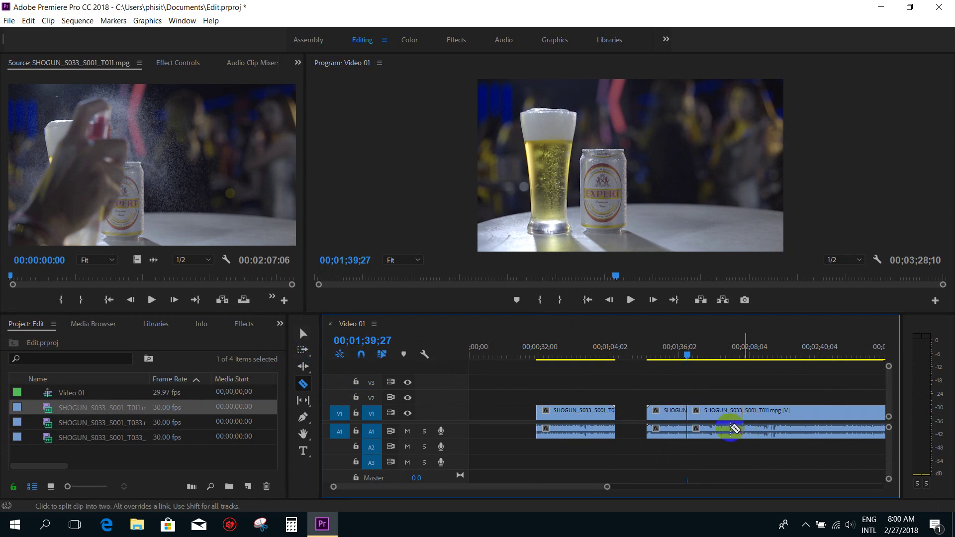
{"action": "left_click", "coordinate": [676, 418]}
{"action": "key", "text": "Delete"}
{"action": "left_click_drag", "start_coordinate": [690, 357], "coordinate": [805, 377]}
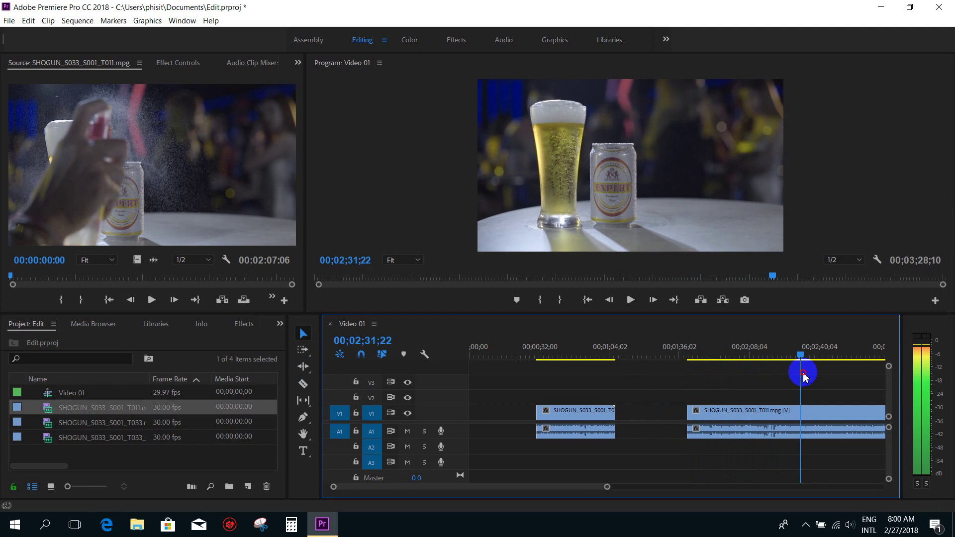
{"action": "scroll", "coordinate": [795, 395], "scroll_direction": "down", "scroll_amount": 2}
{"action": "left_click_drag", "start_coordinate": [644, 415], "coordinate": [746, 418]}
Undo the trial trim, then razor-cut T011 at the playhead and delete the piece before it
{"action": "key", "text": "ctrl+z"}
{"action": "key", "text": "c"}
{"action": "left_click", "coordinate": [749, 413]}
{"action": "key", "text": "v"}
{"action": "left_click", "coordinate": [710, 415]}
{"action": "key", "text": "Delete"}
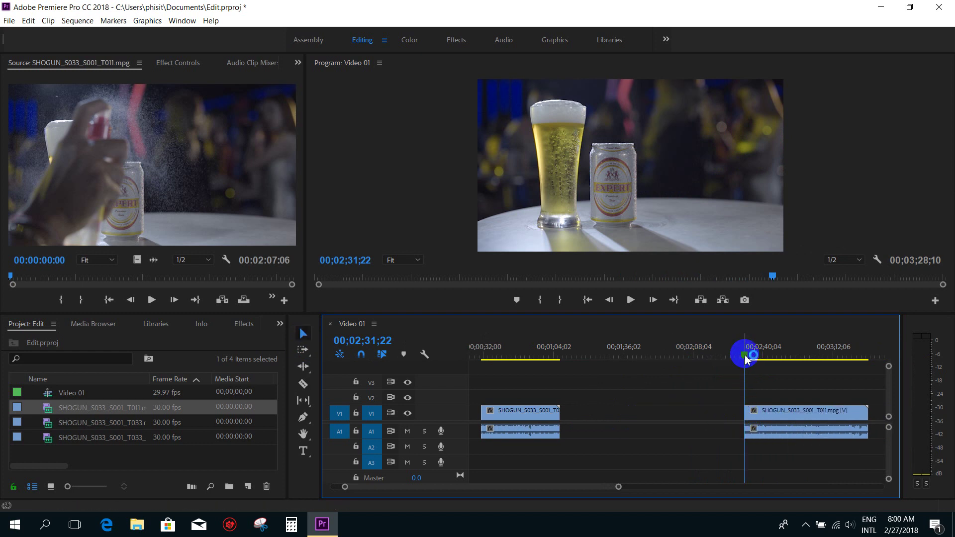
Trim T011's end back to 02;46;25 and move the piece to the start of Video 01
{"action": "left_click_drag", "start_coordinate": [745, 357], "coordinate": [767, 361]}
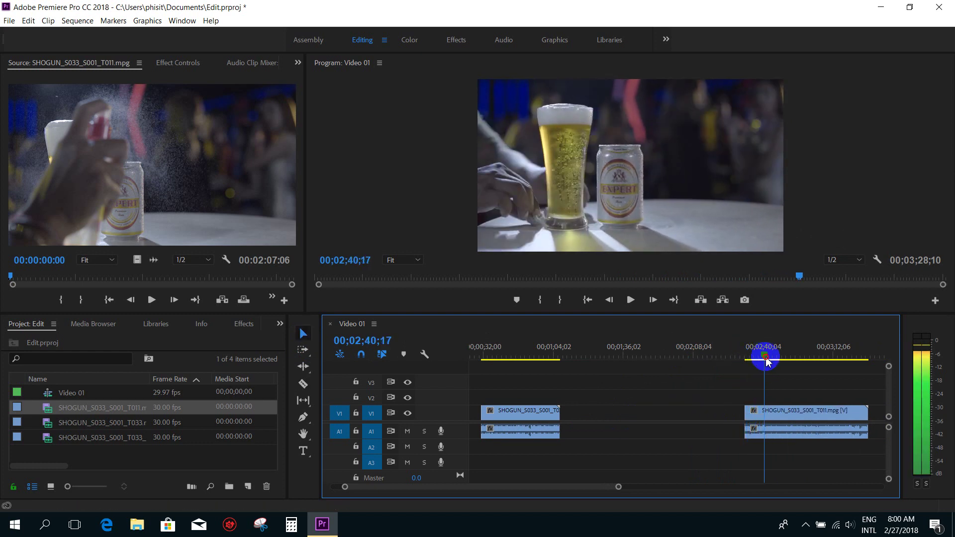
{"action": "left_click_drag", "start_coordinate": [766, 360], "coordinate": [780, 359]}
{"action": "scroll", "coordinate": [787, 370], "scroll_direction": "down", "scroll_amount": 2}
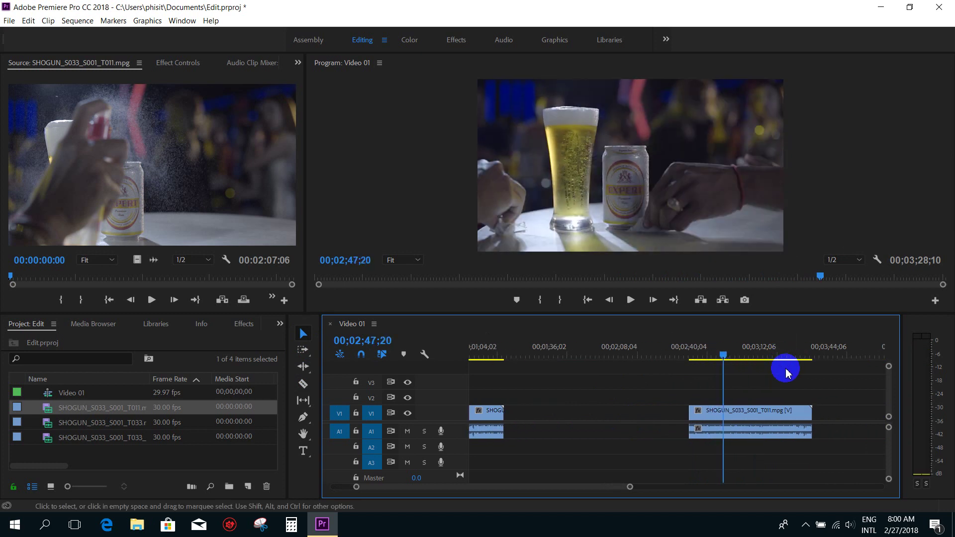
{"action": "mouse_move", "coordinate": [668, 356]}
{"action": "left_mouse_down"}
{"action": "mouse_move", "coordinate": [741, 375]}
{"action": "mouse_move", "coordinate": [685, 374]}
{"action": "left_mouse_up"}
{"action": "scroll", "coordinate": [675, 398], "scroll_direction": "up", "scroll_amount": 3}
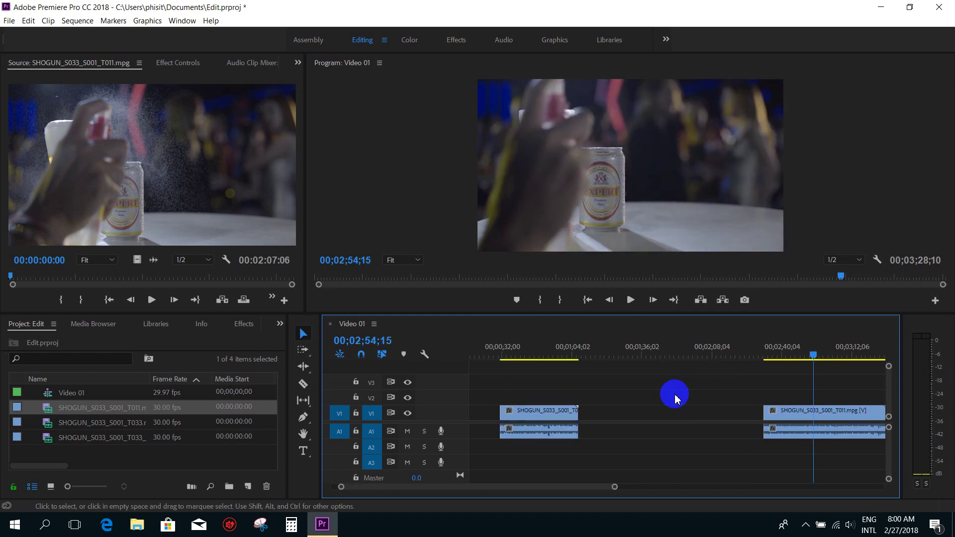
{"action": "scroll", "coordinate": [686, 393], "scroll_direction": "down", "scroll_amount": 1}
{"action": "left_click", "coordinate": [779, 357]}
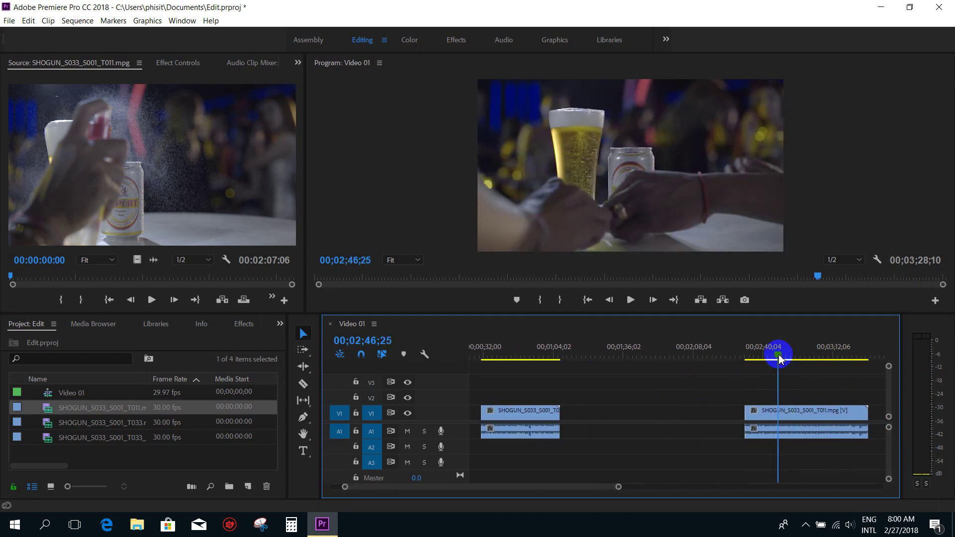
{"action": "left_click_drag", "start_coordinate": [868, 414], "coordinate": [792, 413]}
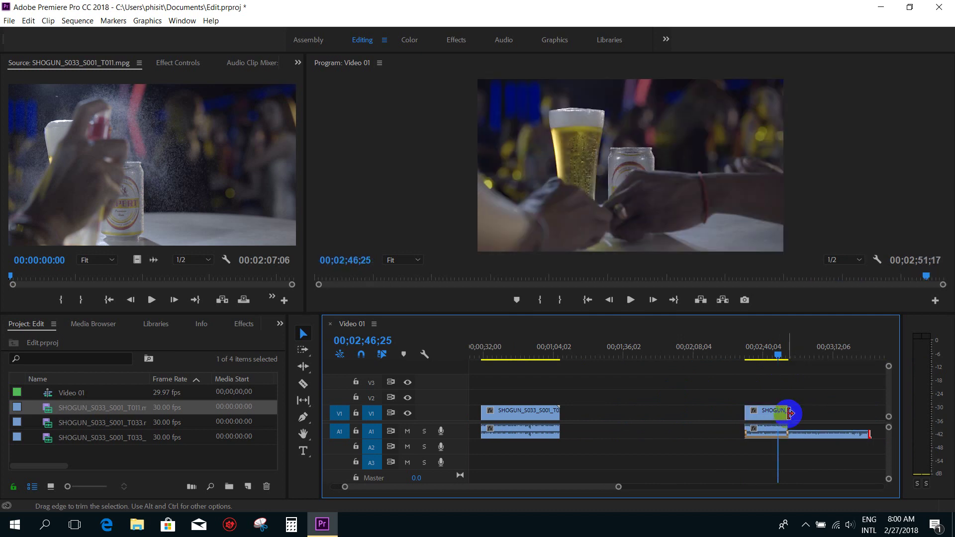
{"action": "key", "text": "minus"}
{"action": "mouse_move", "coordinate": [645, 414]}
{"action": "left_mouse_down"}
{"action": "mouse_move", "coordinate": [391, 424]}
{"action": "mouse_move", "coordinate": [458, 420]}
{"action": "left_mouse_up"}
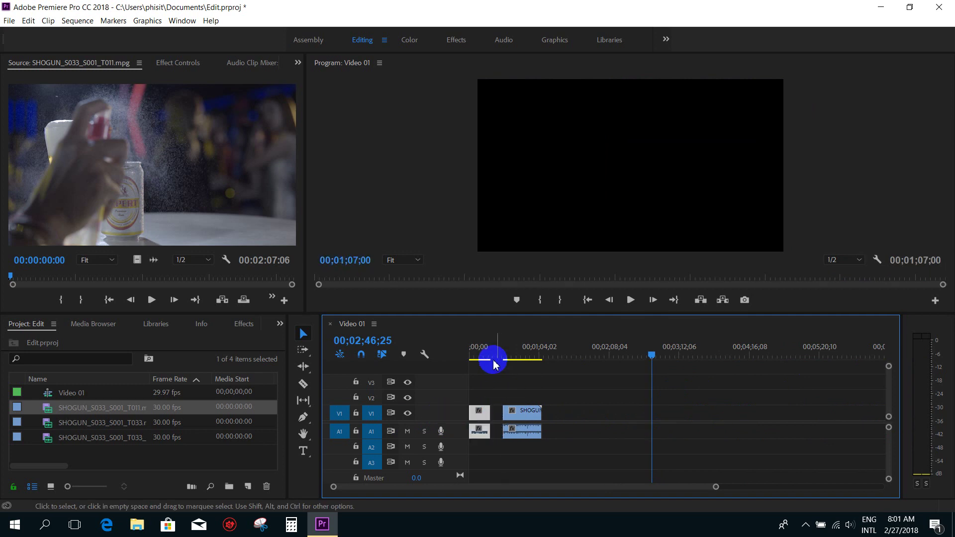
Drag the T033 drummer clip left toward T011, checking the remaining gap with the playhead
{"action": "left_click", "coordinate": [495, 365]}
{"action": "key", "text": "equal"}
{"action": "key", "text": "equal"}
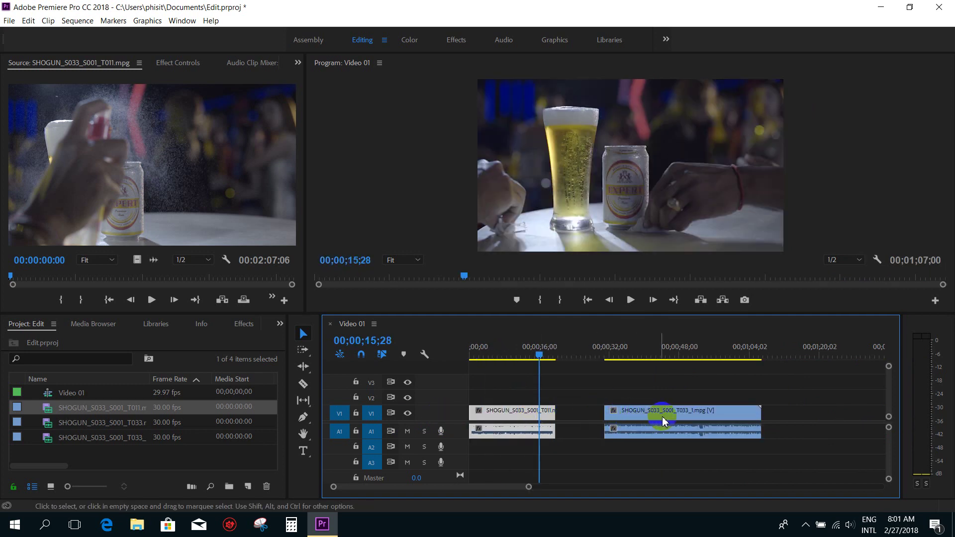
{"action": "left_click_drag", "start_coordinate": [663, 421], "coordinate": [628, 422]}
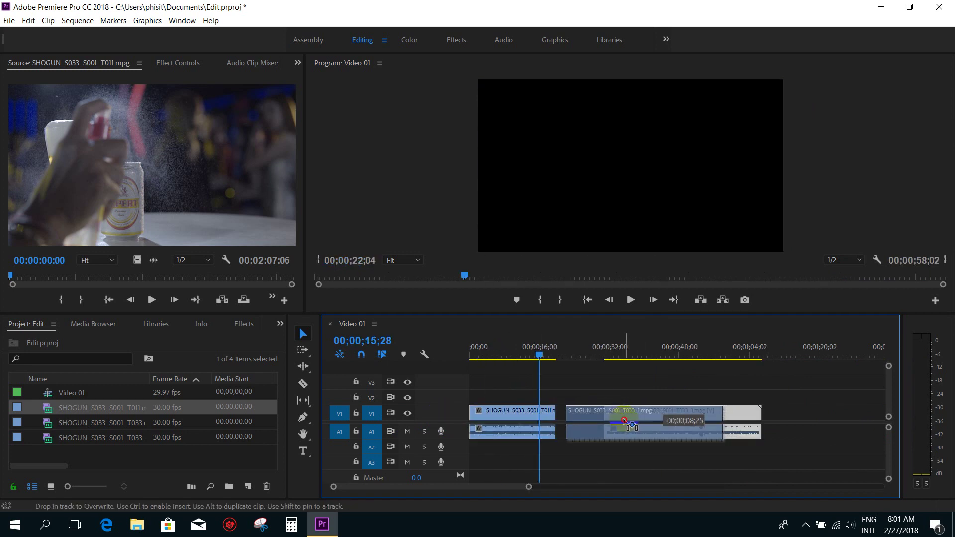
{"action": "left_click_drag", "start_coordinate": [623, 421], "coordinate": [628, 421]}
{"action": "left_click", "coordinate": [572, 348]}
{"action": "key", "text": "equal"}
{"action": "key", "text": "minus"}
{"action": "left_click", "coordinate": [577, 353]}
{"action": "left_click_drag", "start_coordinate": [572, 355], "coordinate": [532, 355]}
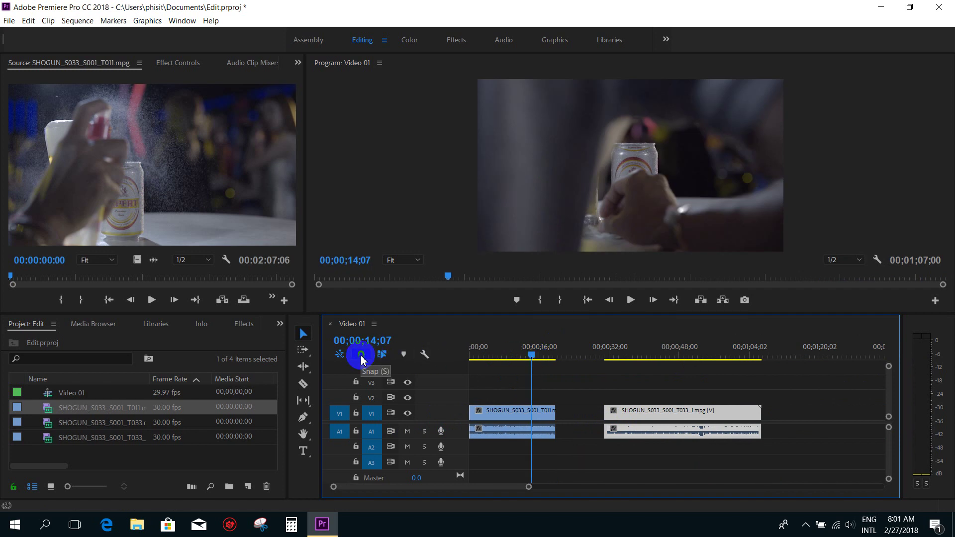
With snapping off, butt T033 against T011 and play back across the join at 18;23
{"action": "left_click", "coordinate": [361, 356]}
{"action": "mouse_move", "coordinate": [719, 413]}
{"action": "left_mouse_down"}
{"action": "mouse_move", "coordinate": [669, 422]}
{"action": "mouse_move", "coordinate": [741, 421]}
{"action": "left_mouse_up"}
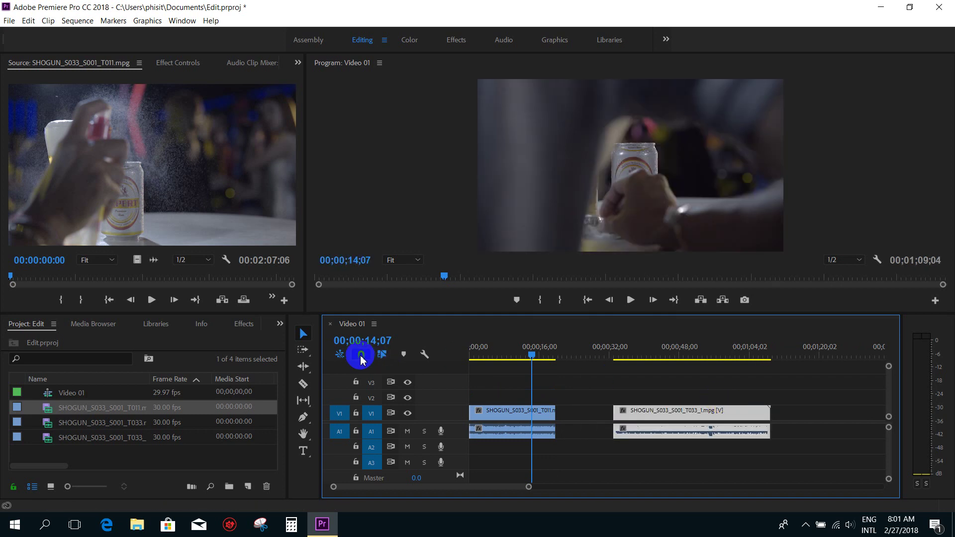
{"action": "left_click_drag", "start_coordinate": [721, 413], "coordinate": [667, 413]}
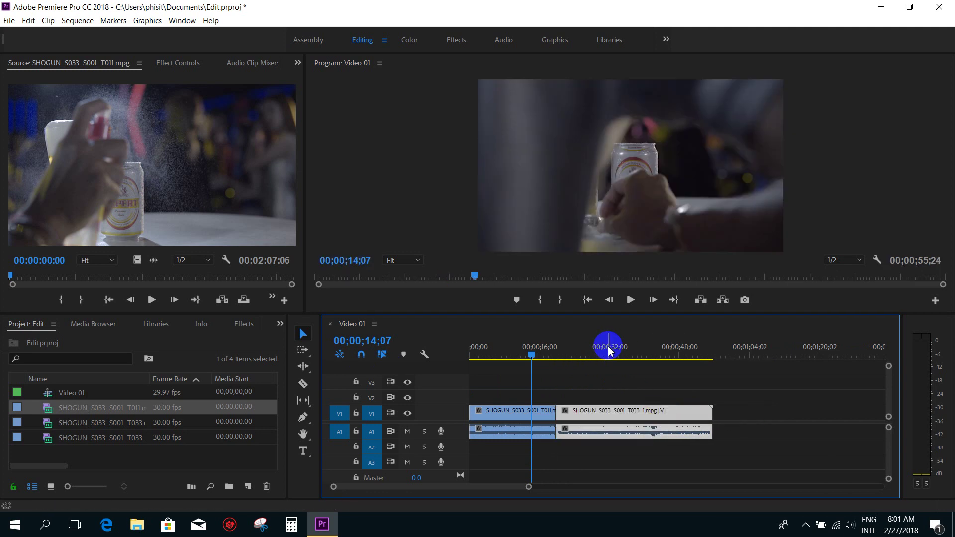
{"action": "left_click", "coordinate": [553, 345]}
{"action": "key", "text": "="}
{"action": "key", "text": "space"}
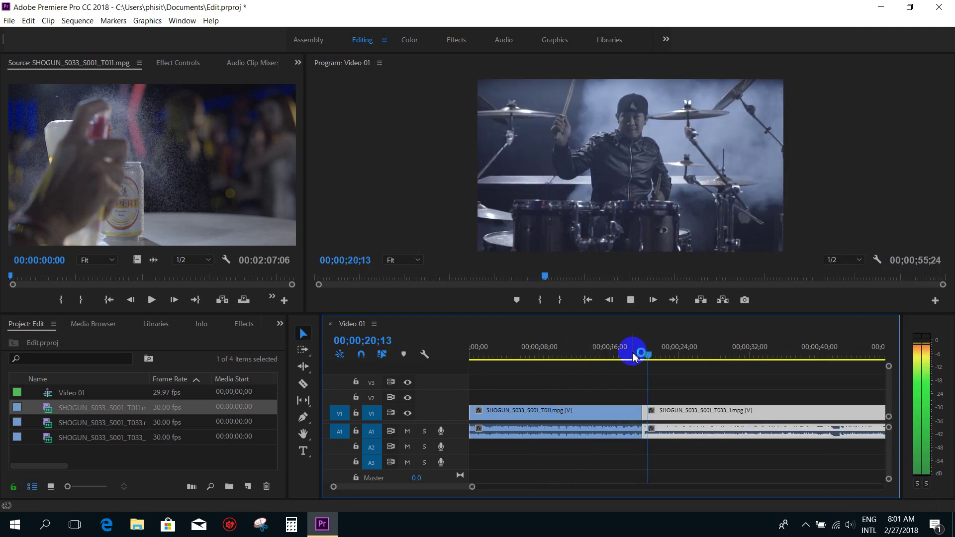
{"action": "key", "text": "minus"}
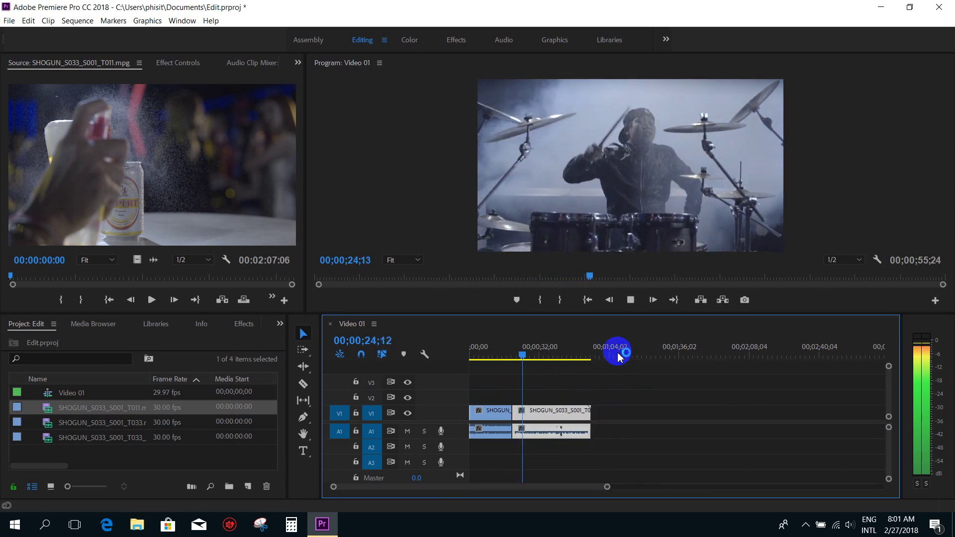
{"action": "left_click", "coordinate": [476, 357]}
{"action": "left_click_drag", "start_coordinate": [475, 357], "coordinate": [503, 361]}
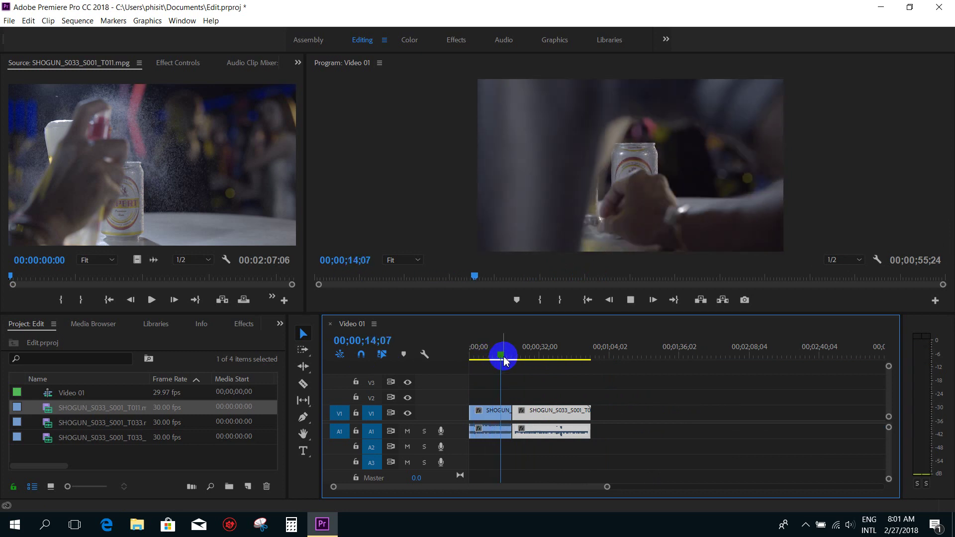
Stop playback at 16;03, select both clips, and zoom the timeline in on them
{"action": "left_click", "coordinate": [503, 360]}
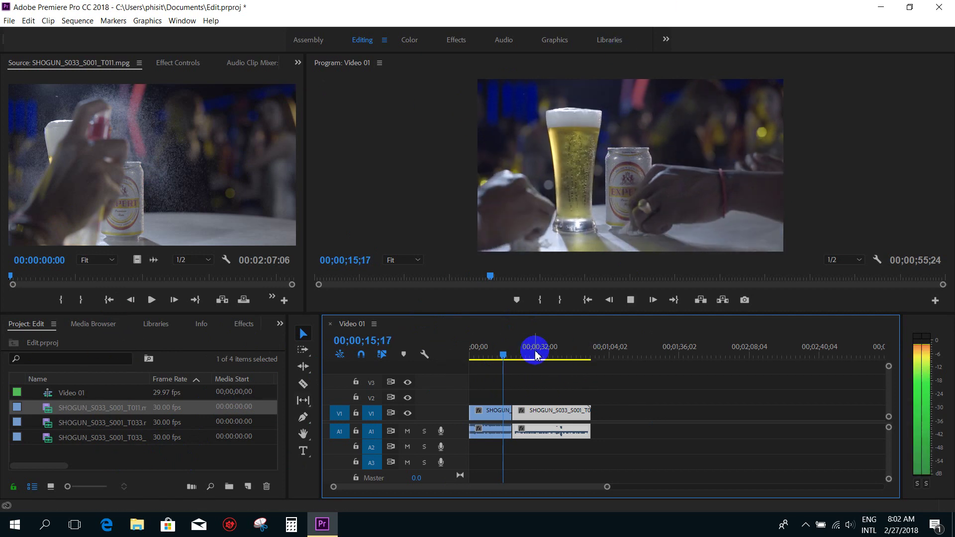
{"action": "key", "text": "space"}
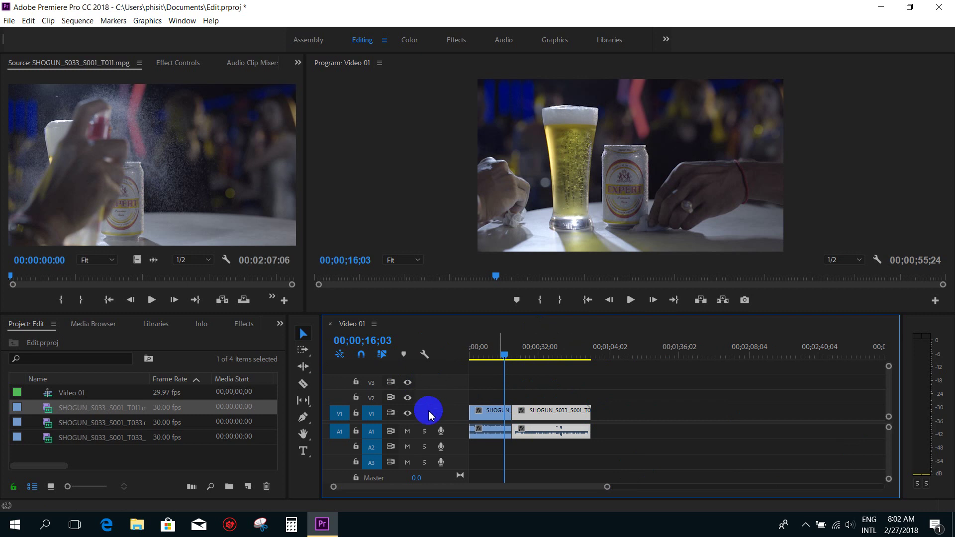
{"action": "key", "text": "ctrl+a"}
{"action": "key", "text": "="}
{"action": "key", "text": "="}
{"action": "key", "text": "="}
{"action": "key", "text": "="}
Shrink the project list and source preview so the Timeline and Program Monitor grow wider
{"action": "scroll", "coordinate": [613, 388], "scroll_direction": "up", "scroll_amount": 1}
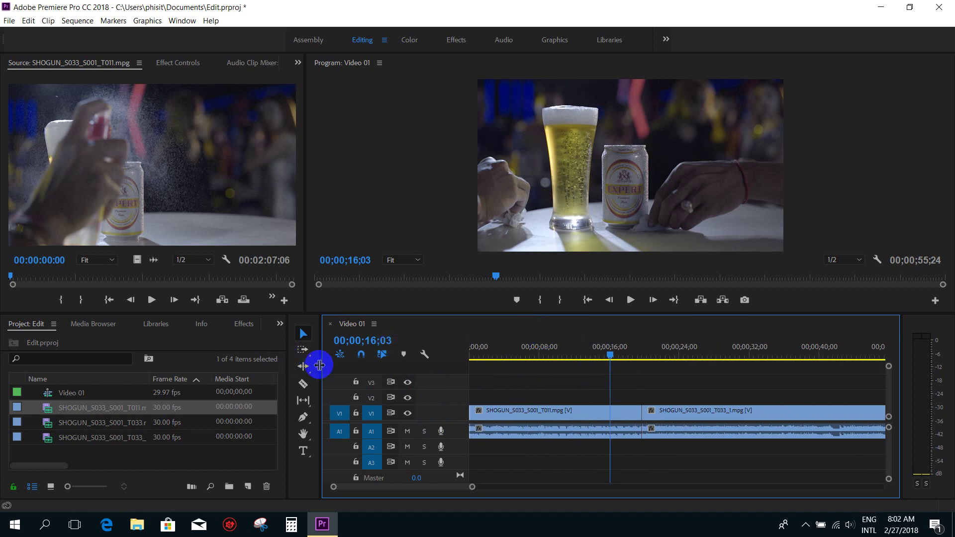
{"action": "left_click_drag", "start_coordinate": [319, 366], "coordinate": [239, 368]}
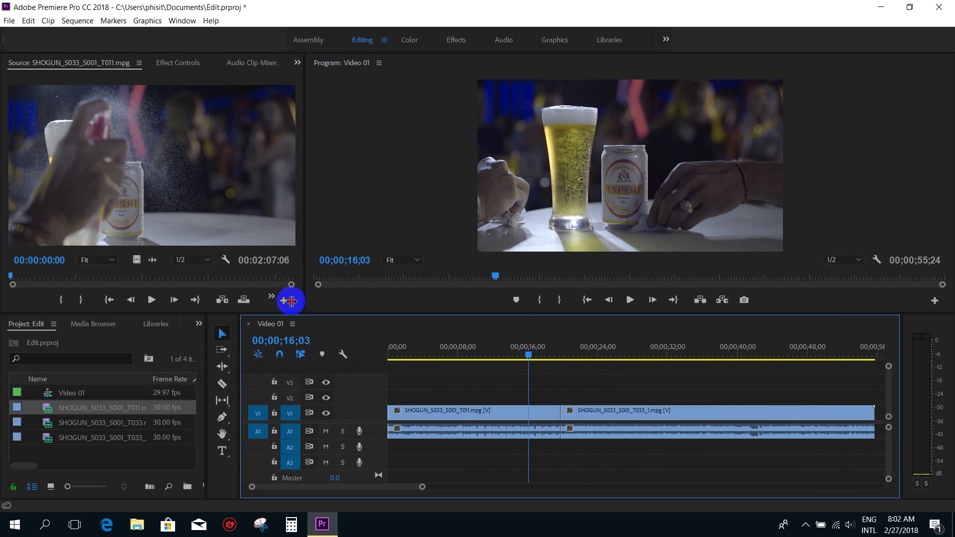
{"action": "left_click_drag", "start_coordinate": [305, 304], "coordinate": [241, 305]}
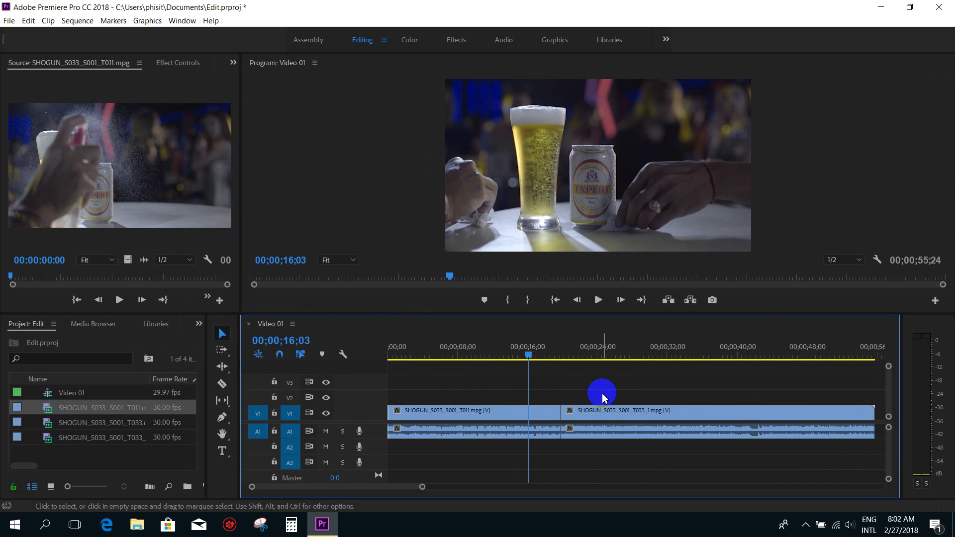
Park the playhead at 17;28, lift the first clip to V3 and nudge the V1 clip right
{"action": "key", "text": "minus"}
{"action": "key", "text": "minus"}
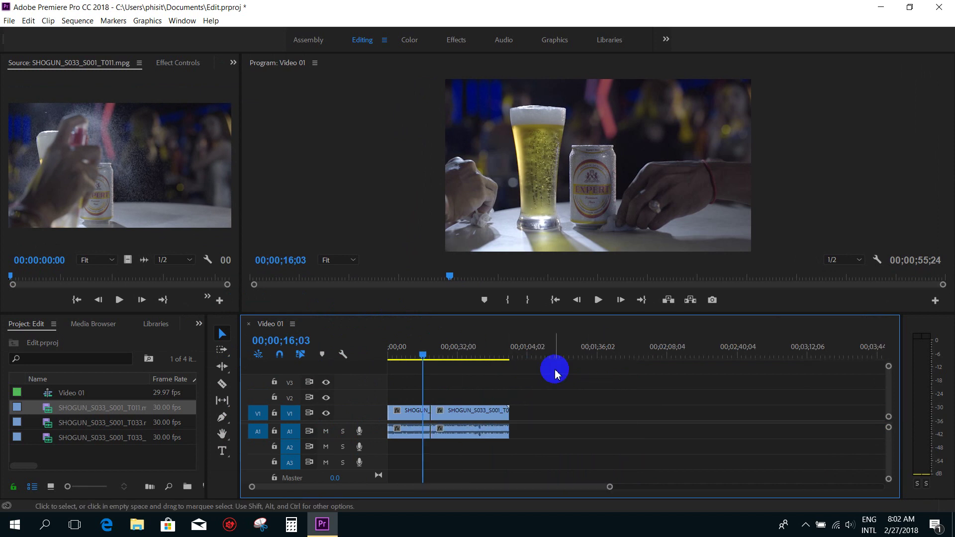
{"action": "left_click", "coordinate": [424, 358]}
{"action": "key", "text": "equal"}
{"action": "key", "text": "equal"}
{"action": "key", "text": "minus"}
{"action": "key", "text": "minus"}
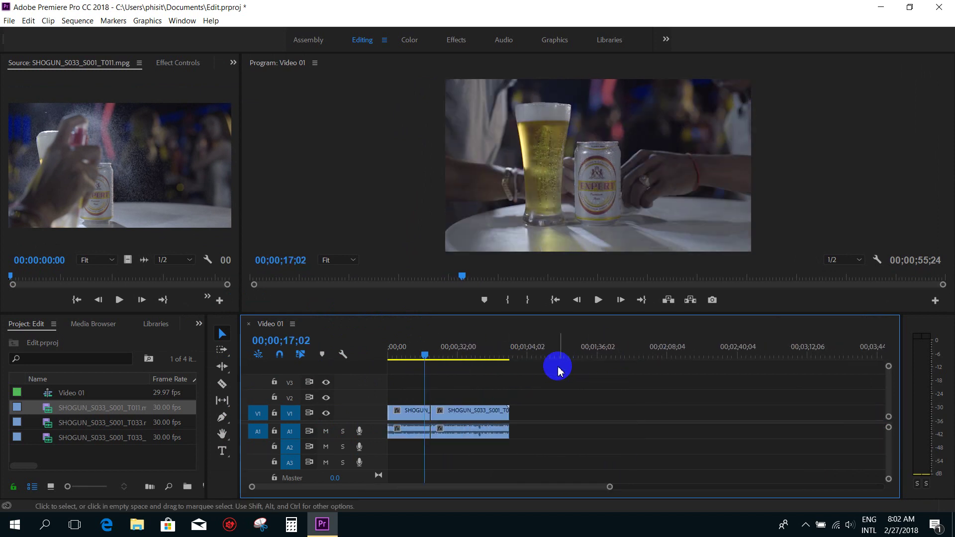
{"action": "left_click", "coordinate": [427, 357]}
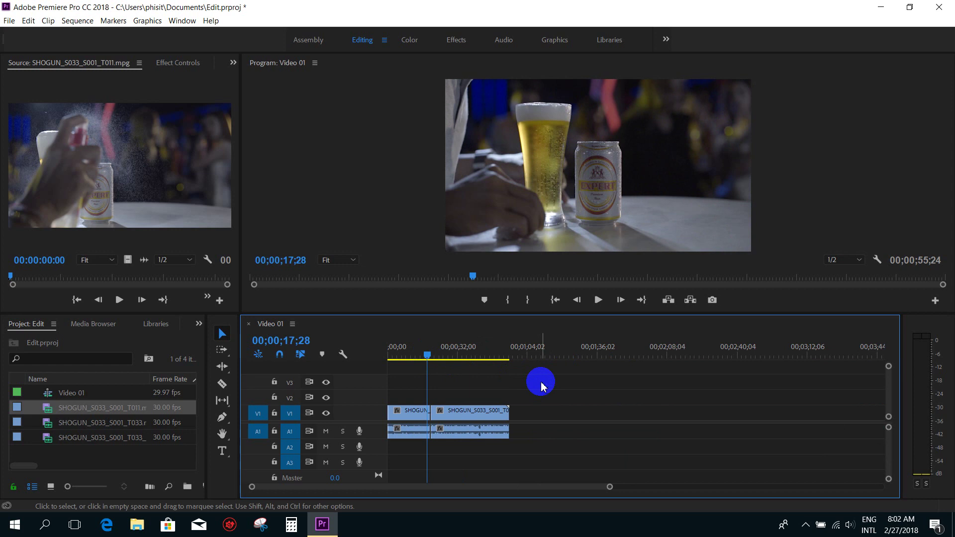
{"action": "left_click_drag", "start_coordinate": [423, 411], "coordinate": [728, 382]}
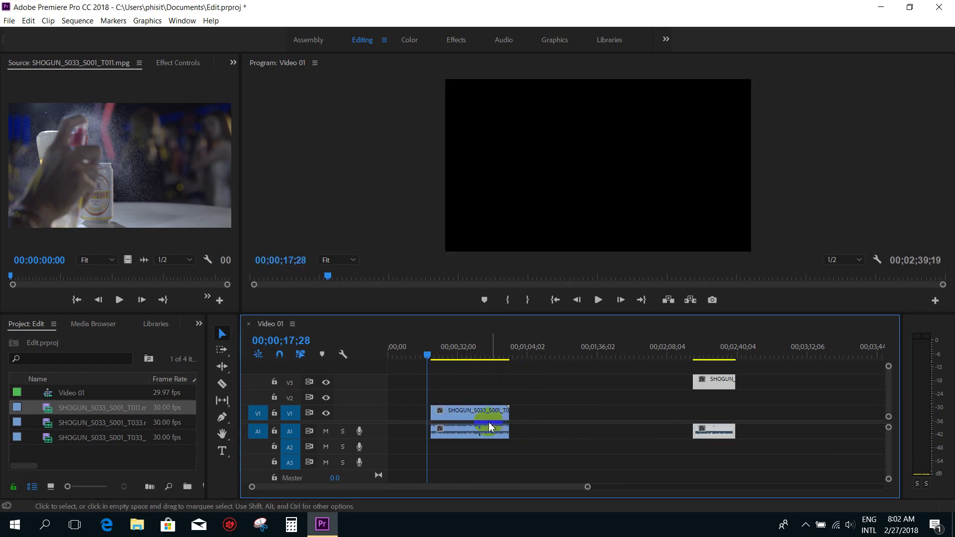
{"action": "left_click_drag", "start_coordinate": [473, 421], "coordinate": [486, 421]}
Bring the beer clip back down to V1 at the sequence start
{"action": "left_click", "coordinate": [501, 383]}
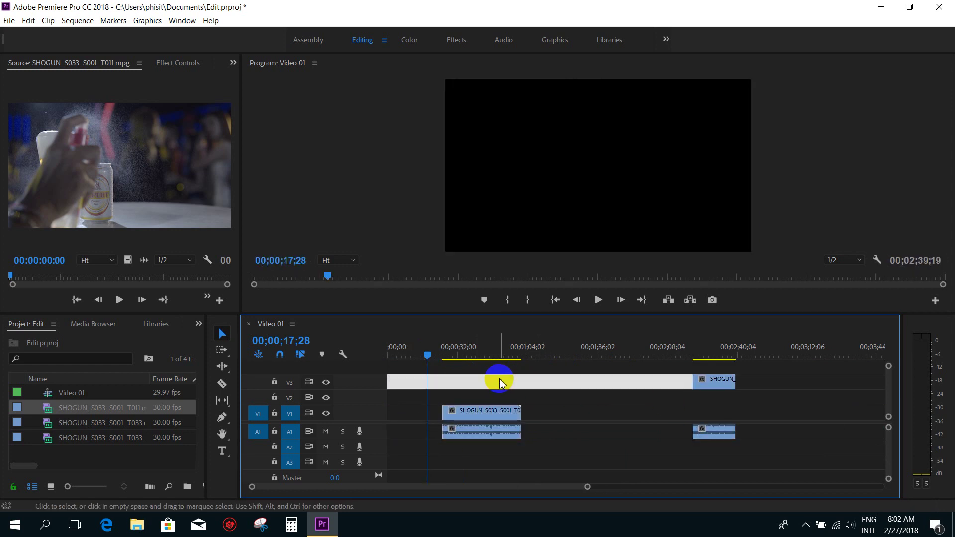
{"action": "mouse_move", "coordinate": [500, 383]}
{"action": "left_mouse_down"}
{"action": "mouse_move", "coordinate": [710, 420]}
{"action": "mouse_move", "coordinate": [405, 417]}
{"action": "left_mouse_up"}
{"action": "left_click", "coordinate": [412, 348]}
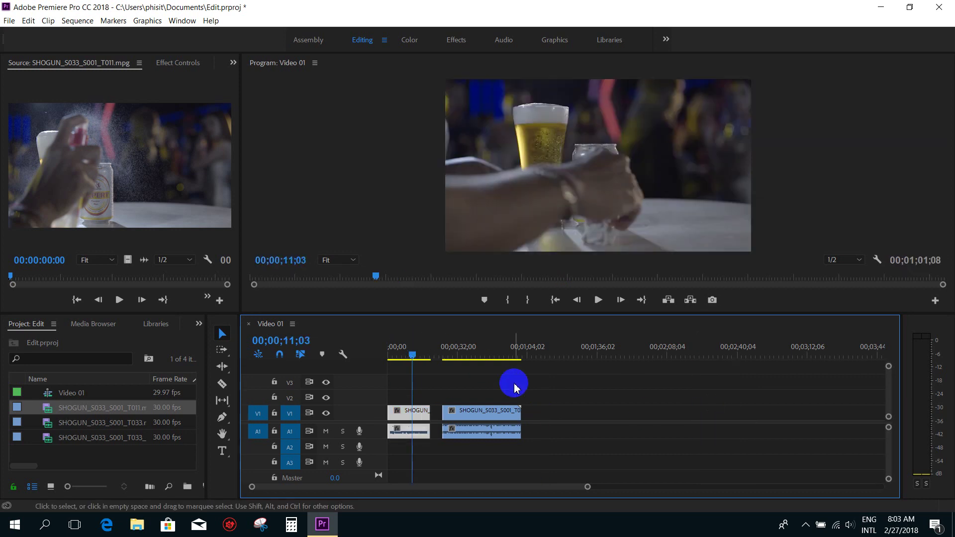
Open the context menu for the empty gap between the beer and drummer clips
{"action": "key", "text": "="}
{"action": "left_click", "coordinate": [482, 355]}
{"action": "right_click", "coordinate": [484, 412]}
{"action": "left_click", "coordinate": [503, 422]}
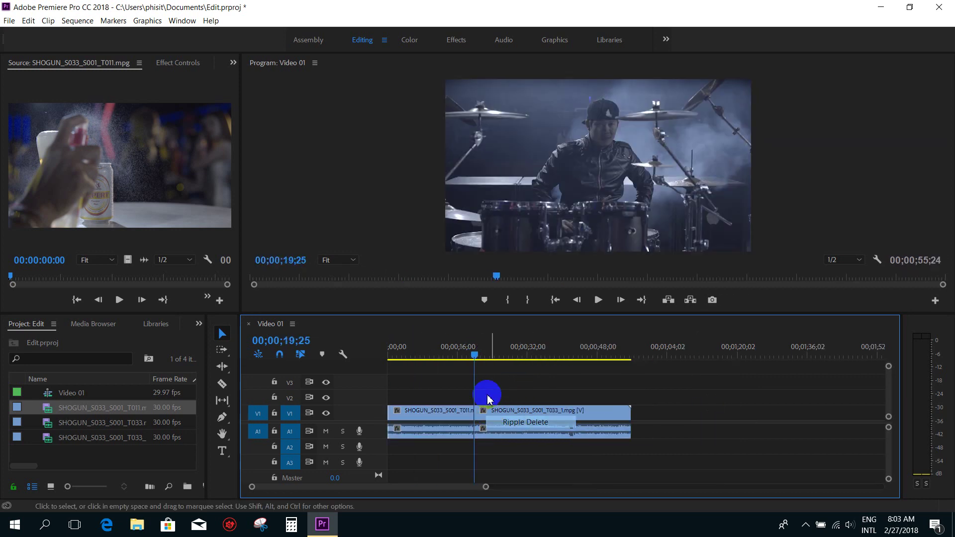
{"action": "left_click_drag", "start_coordinate": [467, 356], "coordinate": [494, 370]}
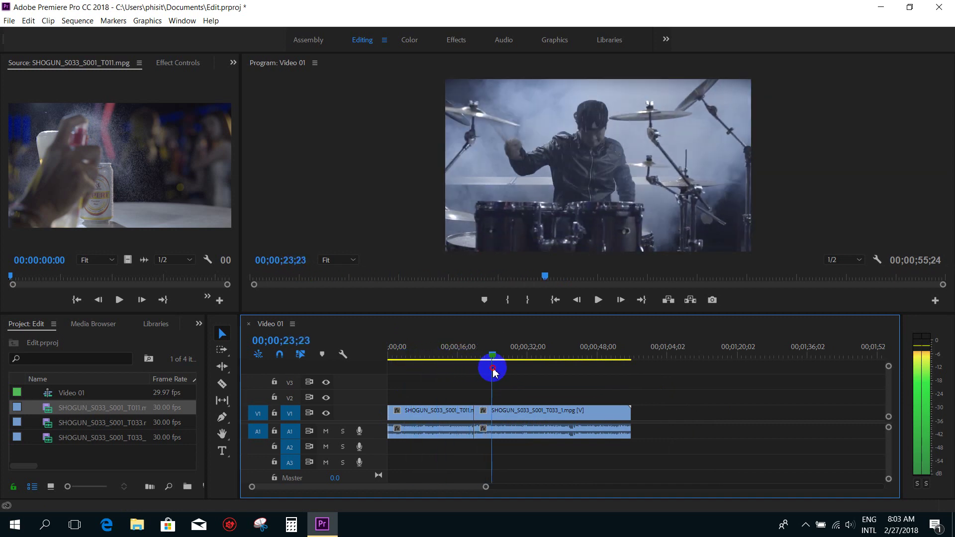
{"action": "left_click_drag", "start_coordinate": [494, 371], "coordinate": [542, 368]}
{"action": "left_click", "coordinate": [222, 366]}
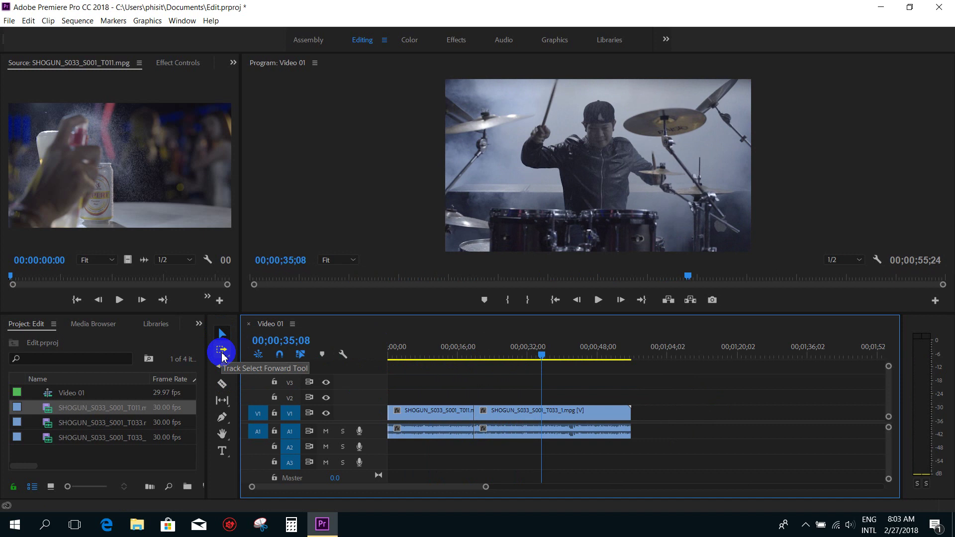
Stack the T033 drummer clips and T011 beer clip onto V2 and V3, then enlarge the timeline area
{"action": "key", "text": "minus"}
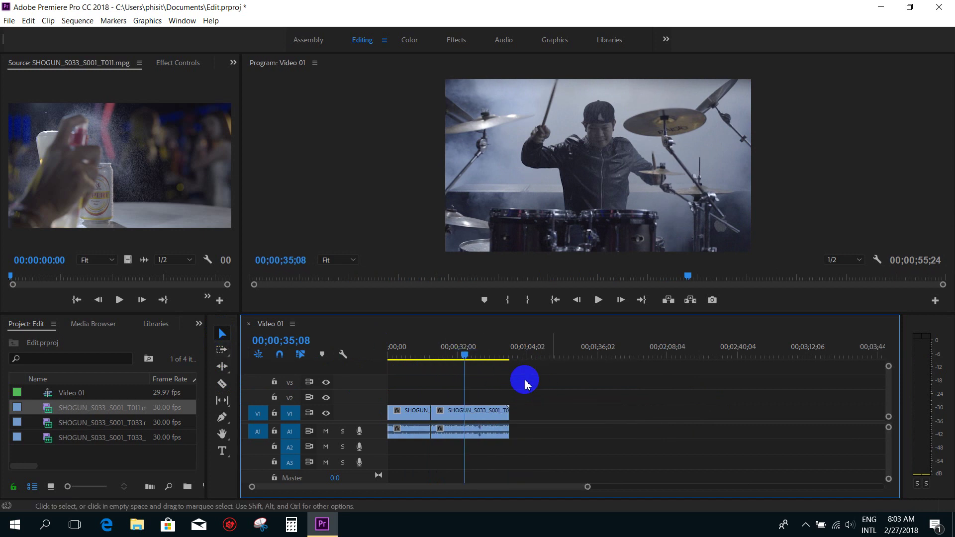
{"action": "left_click_drag", "start_coordinate": [551, 427], "coordinate": [428, 393]}
{"action": "left_click_drag", "start_coordinate": [64, 422], "coordinate": [422, 396]}
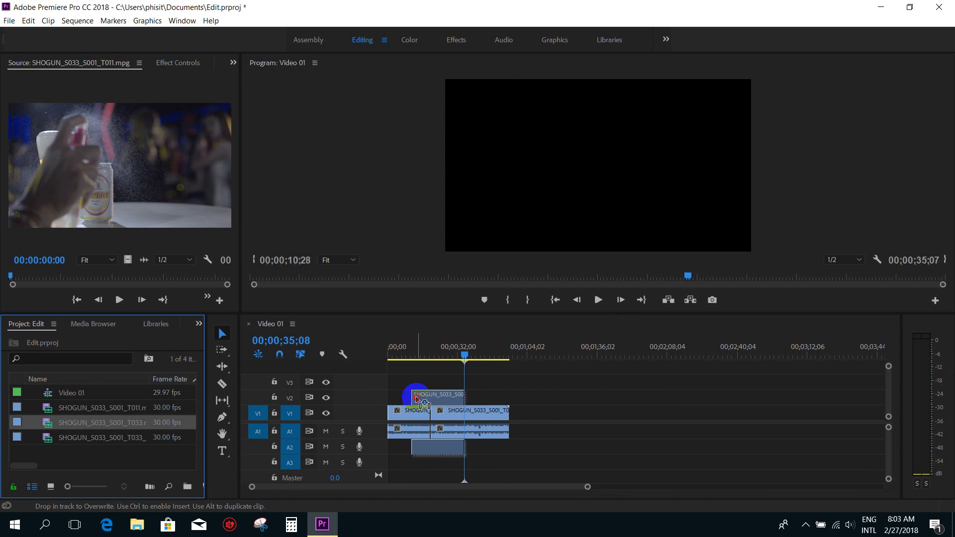
{"action": "left_click_drag", "start_coordinate": [47, 438], "coordinate": [463, 378]}
{"action": "mouse_move", "coordinate": [37, 406]}
{"action": "left_mouse_down"}
{"action": "mouse_move", "coordinate": [464, 373]}
{"action": "mouse_move", "coordinate": [497, 396]}
{"action": "left_mouse_up"}
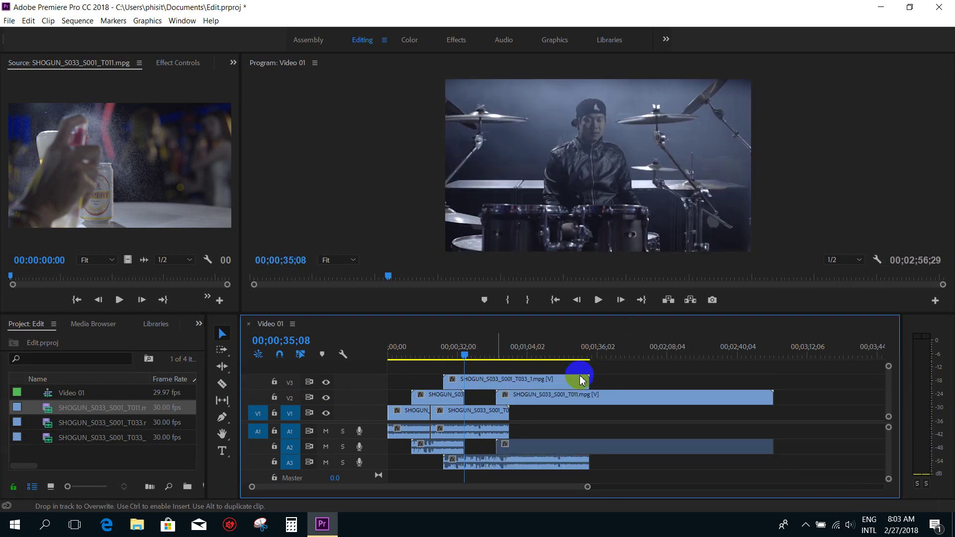
{"action": "left_click_drag", "start_coordinate": [510, 314], "coordinate": [511, 267]}
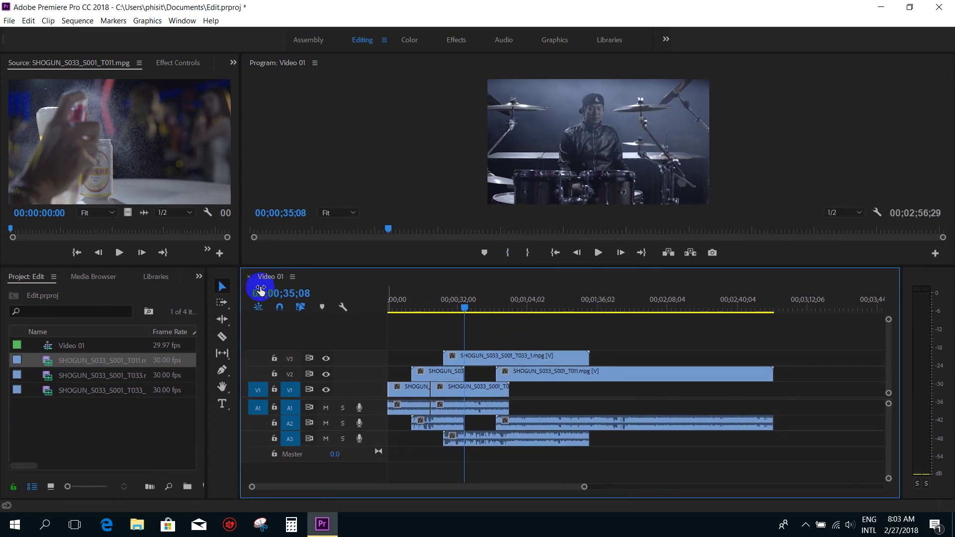
Marquee-select all timeline clips, drag them right, then undo the move with Ctrl+Z
{"action": "left_click", "coordinate": [219, 308]}
{"action": "left_click", "coordinate": [409, 349]}
{"action": "left_click", "coordinate": [655, 457]}
{"action": "left_click_drag", "start_coordinate": [427, 390], "coordinate": [407, 394]}
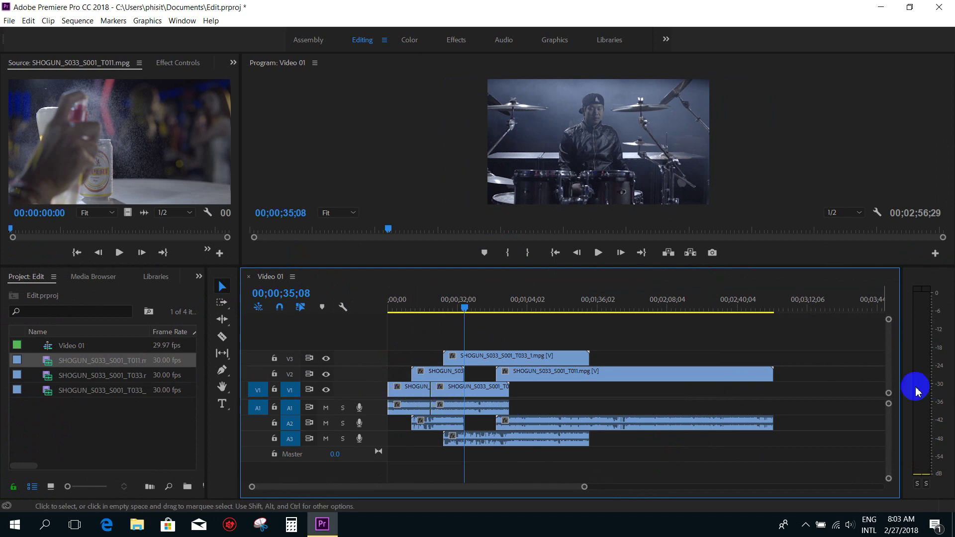
{"action": "key", "text": "minus"}
{"action": "left_click_drag", "start_coordinate": [630, 447], "coordinate": [375, 339]}
{"action": "mouse_move", "coordinate": [432, 357]}
{"action": "left_mouse_down"}
{"action": "mouse_move", "coordinate": [647, 357]}
{"action": "mouse_move", "coordinate": [652, 366]}
{"action": "left_mouse_up"}
{"action": "key", "text": "ctrl+z"}
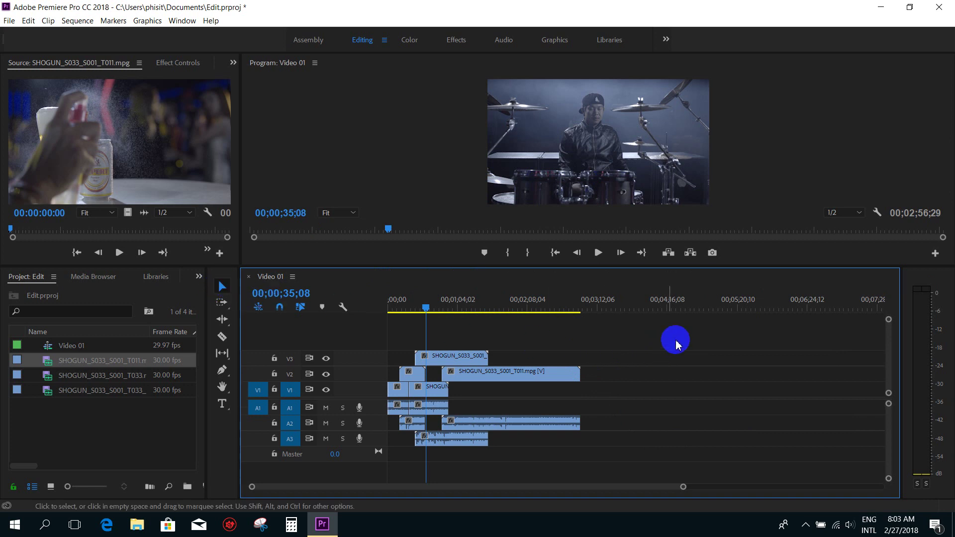
Shift the V2, V3, A2 and A3 clips right, then return the playhead to 0 and zoom in
{"action": "mouse_move", "coordinate": [679, 335]}
{"action": "left_mouse_down"}
{"action": "mouse_move", "coordinate": [463, 420]}
{"action": "mouse_move", "coordinate": [399, 459]}
{"action": "left_mouse_up"}
{"action": "mouse_move", "coordinate": [468, 376]}
{"action": "left_mouse_down"}
{"action": "mouse_move", "coordinate": [724, 379]}
{"action": "mouse_move", "coordinate": [530, 356]}
{"action": "left_mouse_up"}
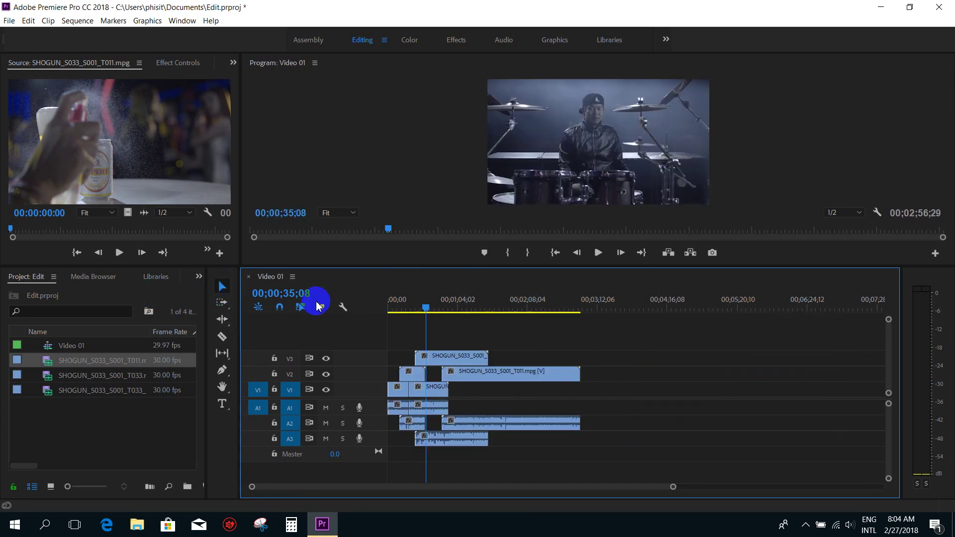
{"action": "left_click_drag", "start_coordinate": [430, 307], "coordinate": [255, 299]}
{"action": "left_click_drag", "start_coordinate": [384, 316], "coordinate": [392, 309]}
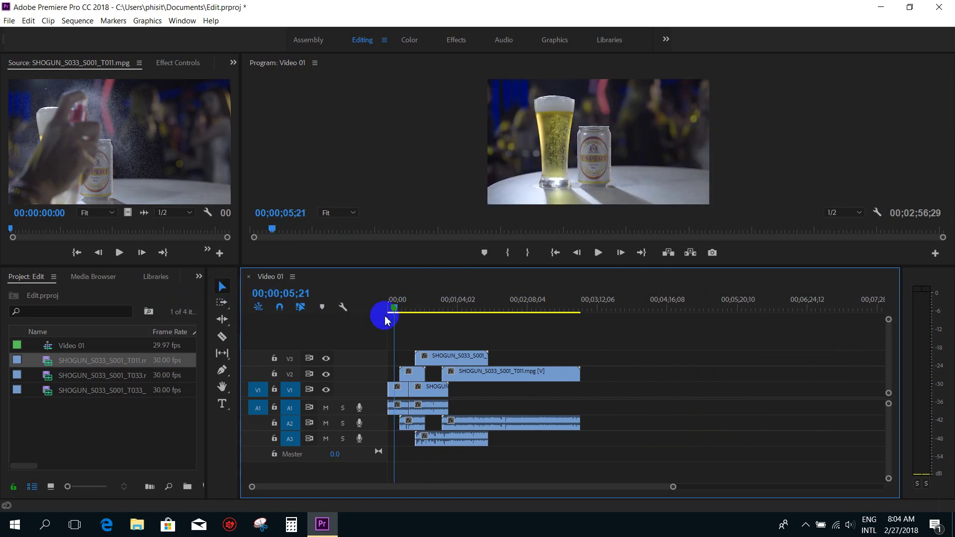
{"action": "key", "text": "="}
{"action": "left_click", "coordinate": [222, 302]}
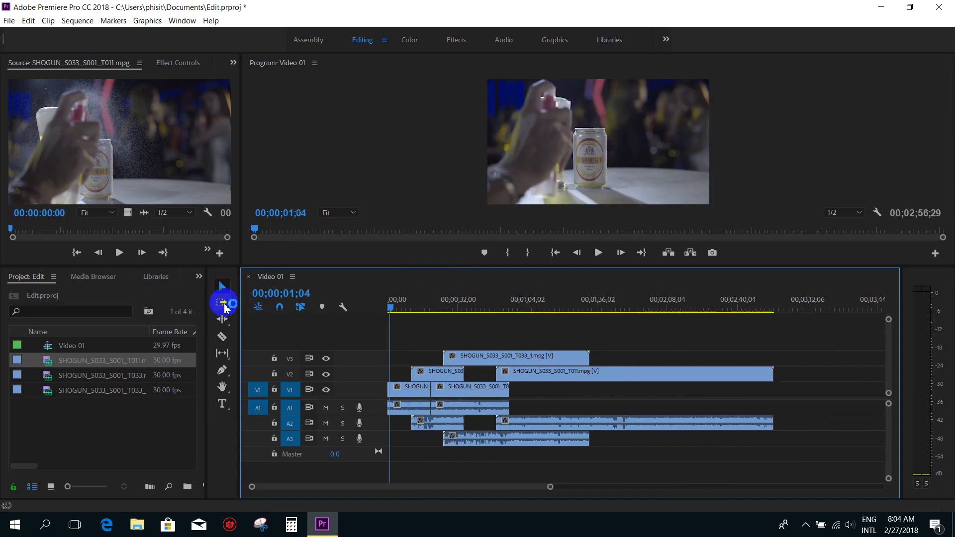
{"action": "mouse_move", "coordinate": [401, 389]}
{"action": "left_mouse_down"}
{"action": "mouse_move", "coordinate": [632, 396]}
{"action": "mouse_move", "coordinate": [420, 375]}
{"action": "mouse_move", "coordinate": [576, 374]}
{"action": "left_mouse_up"}
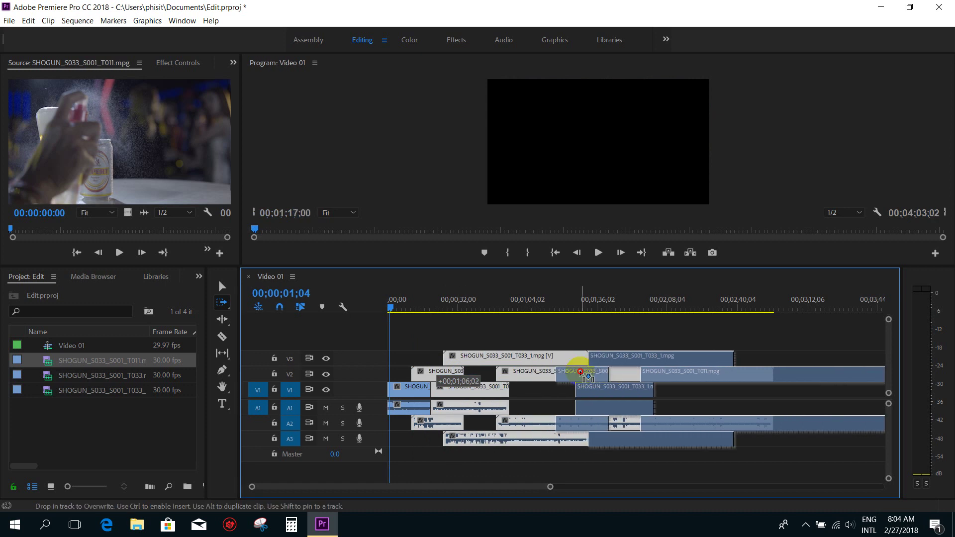
{"action": "key", "text": "ctrl+z"}
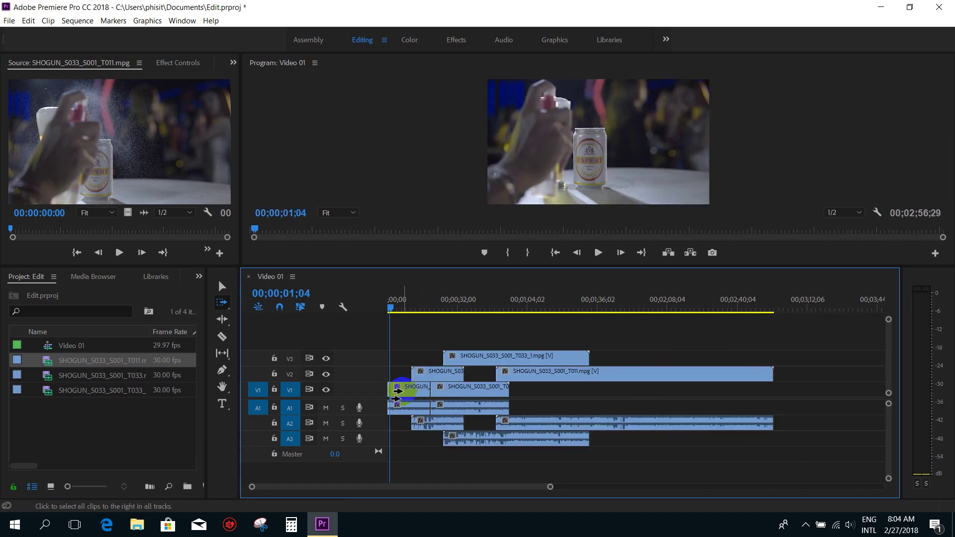
{"action": "left_click", "coordinate": [403, 390]}
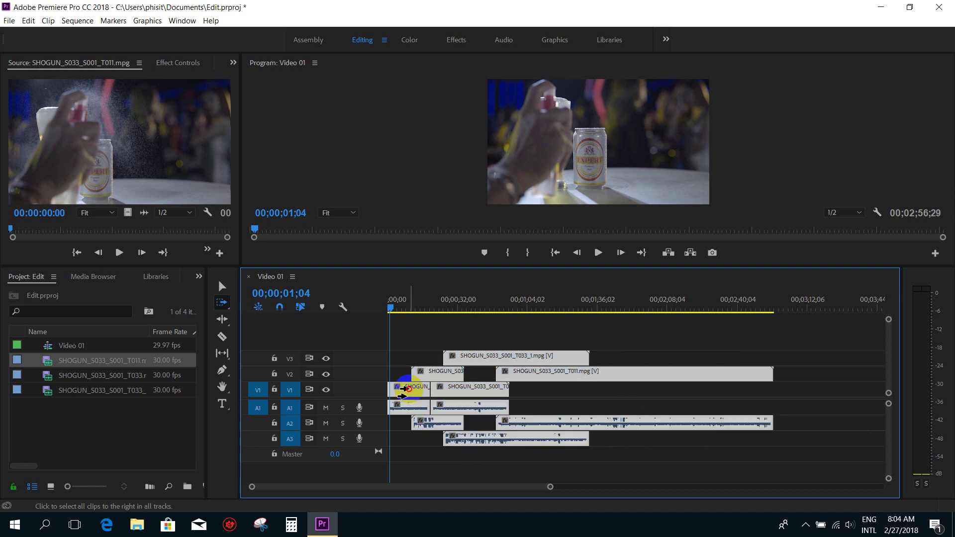
{"action": "left_click_drag", "start_coordinate": [404, 390], "coordinate": [647, 386]}
{"action": "key", "text": "minus"}
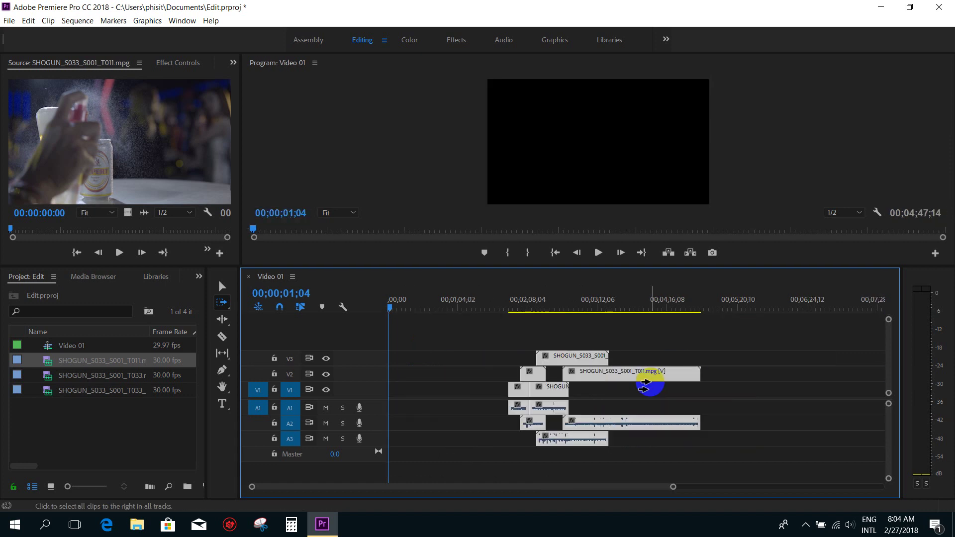
{"action": "key", "text": "Escape"}
{"action": "left_click", "coordinate": [222, 286]}
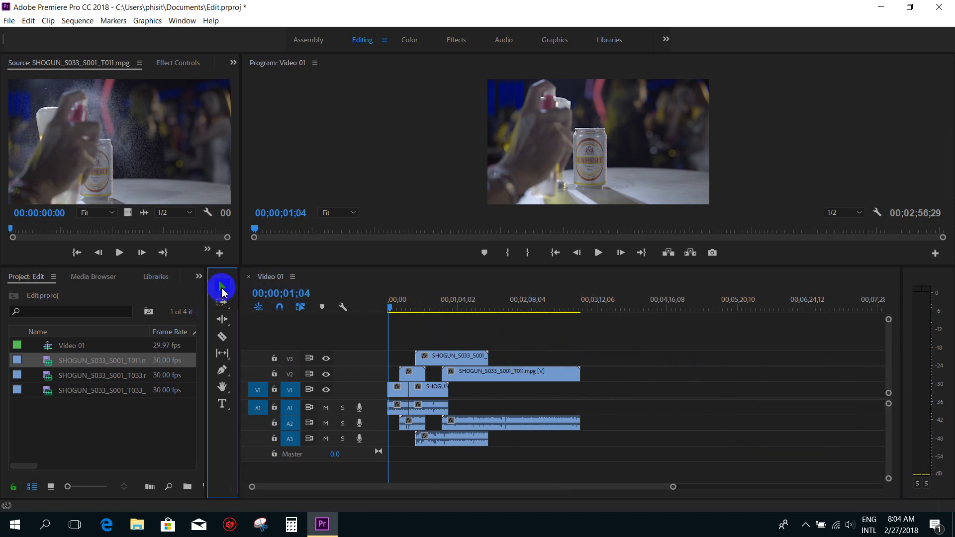
{"action": "left_click_drag", "start_coordinate": [660, 334], "coordinate": [394, 468]}
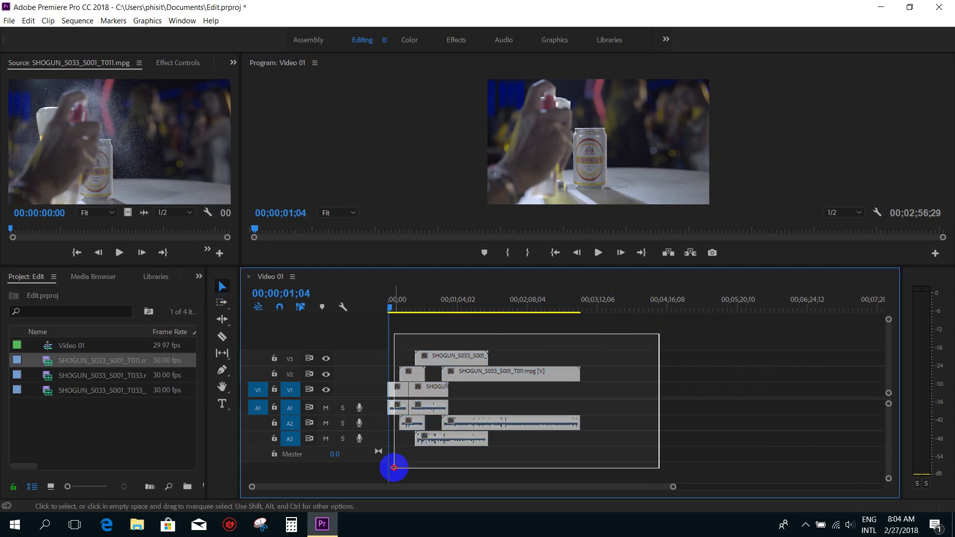
{"action": "mouse_move", "coordinate": [473, 376]}
{"action": "left_mouse_down"}
{"action": "mouse_move", "coordinate": [710, 375]}
{"action": "mouse_move", "coordinate": [473, 376]}
{"action": "left_mouse_up"}
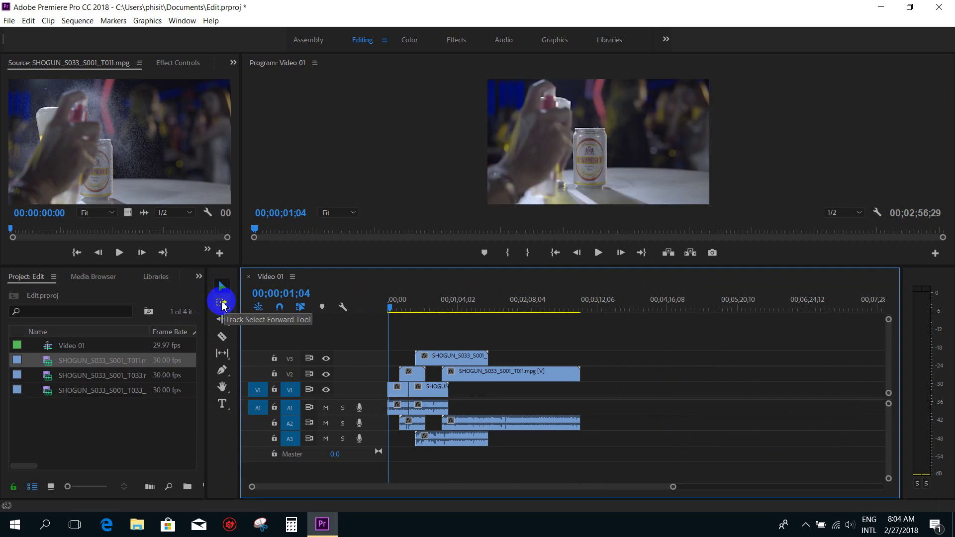
{"action": "left_click", "coordinate": [221, 302]}
{"action": "mouse_move", "coordinate": [402, 390]}
{"action": "left_mouse_down"}
{"action": "mouse_move", "coordinate": [607, 388]}
{"action": "mouse_move", "coordinate": [599, 389]}
{"action": "left_mouse_up"}
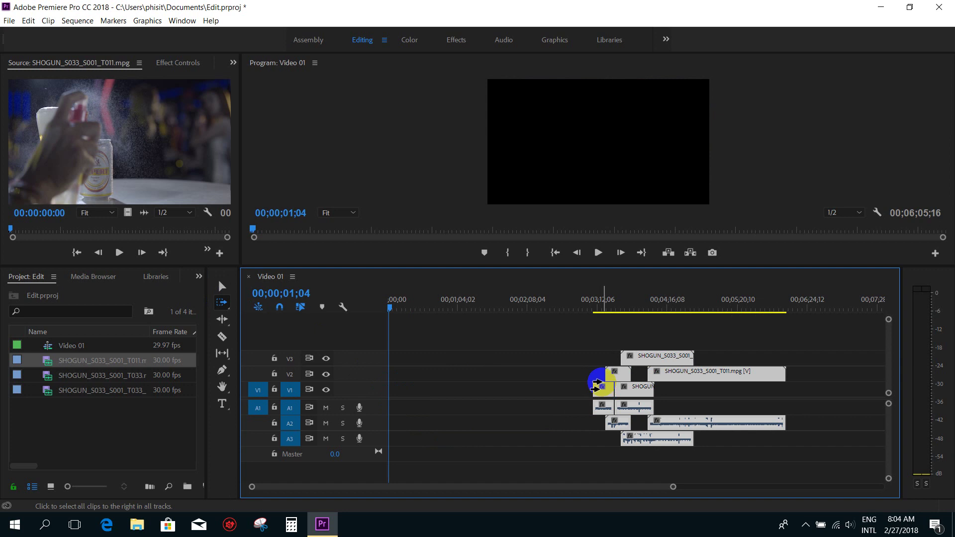
{"action": "key", "text": "ctrl+z"}
{"action": "left_click", "coordinate": [222, 320]}
{"action": "left_click", "coordinate": [222, 302]}
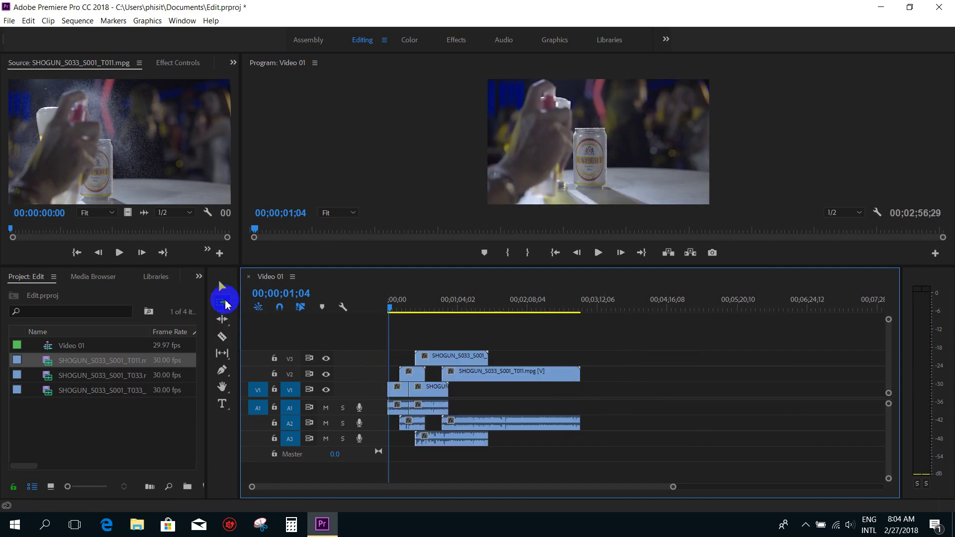
{"action": "left_click", "coordinate": [418, 377]}
{"action": "left_click", "coordinate": [415, 355]}
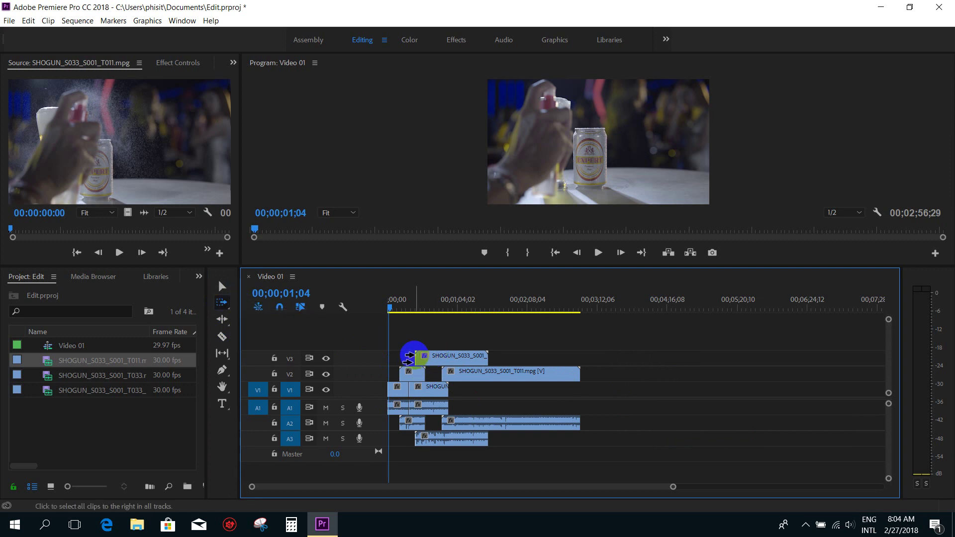
{"action": "left_click", "coordinate": [404, 374]}
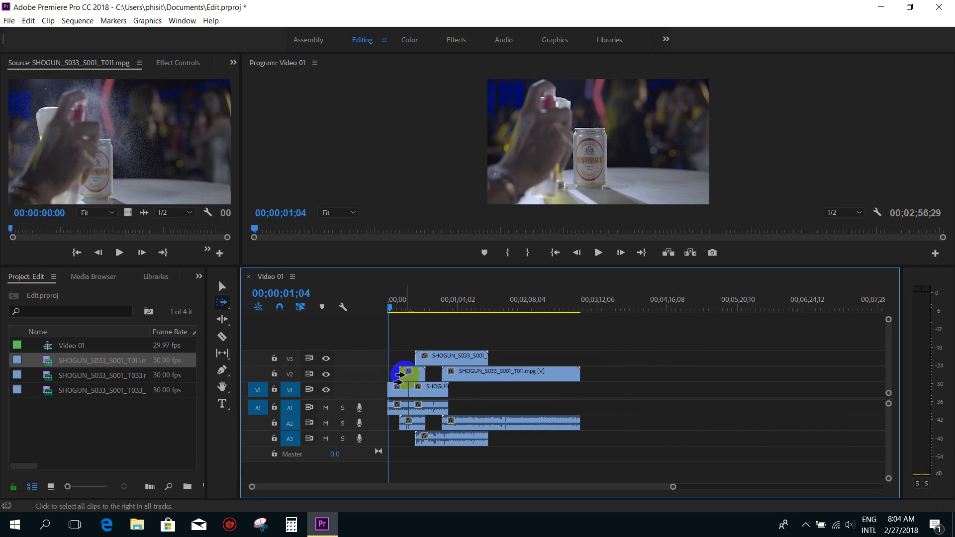
{"action": "left_click", "coordinate": [403, 341]}
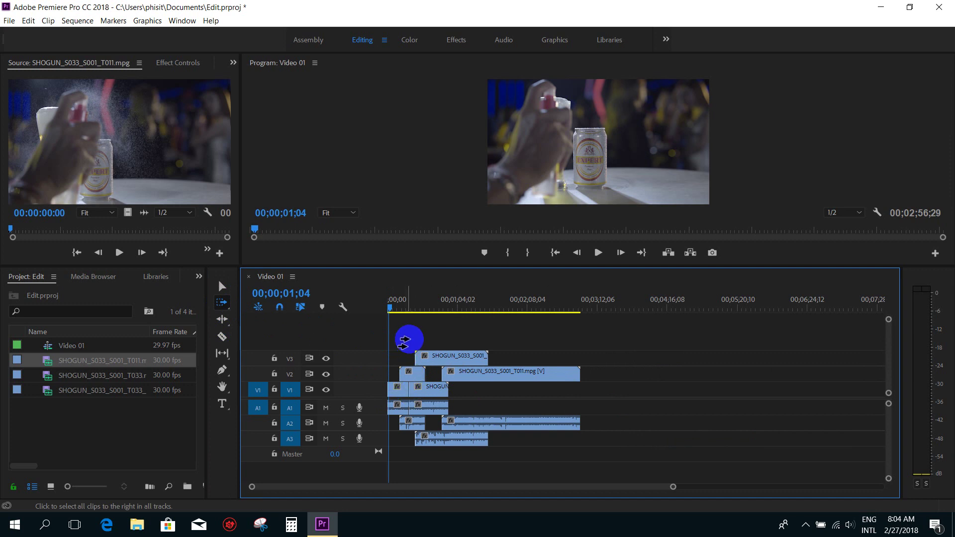
{"action": "left_click", "coordinate": [429, 356]}
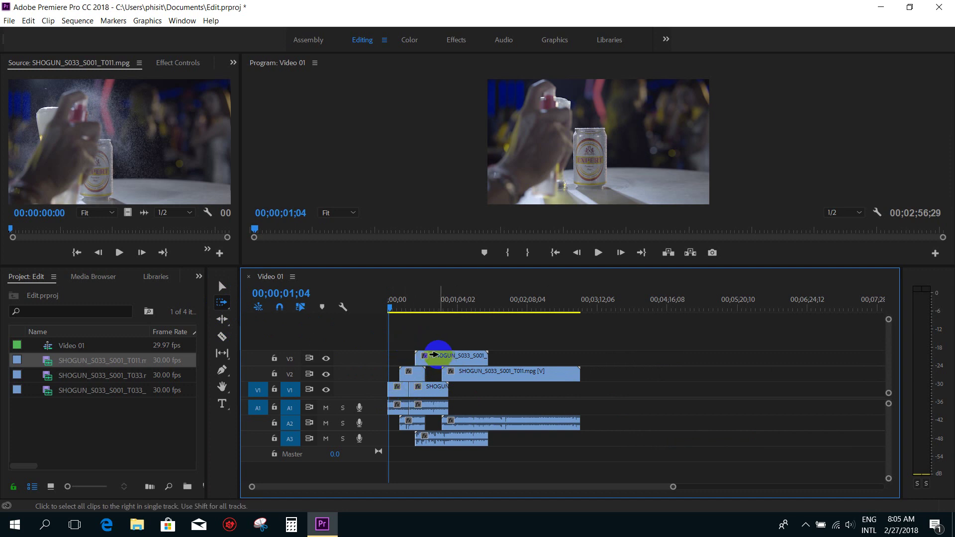
{"action": "left_click", "coordinate": [396, 389]}
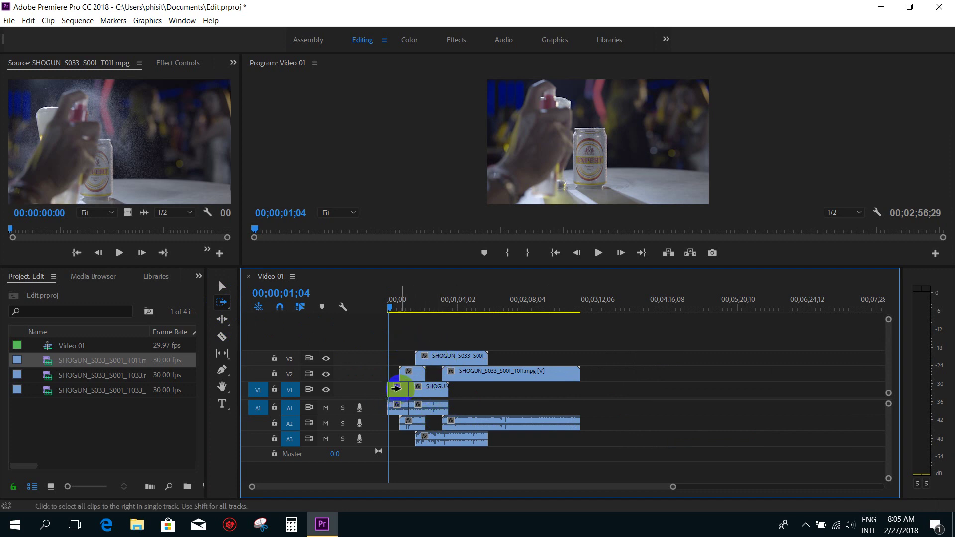
{"action": "left_click", "coordinate": [398, 347]}
{"action": "left_click", "coordinate": [399, 388]}
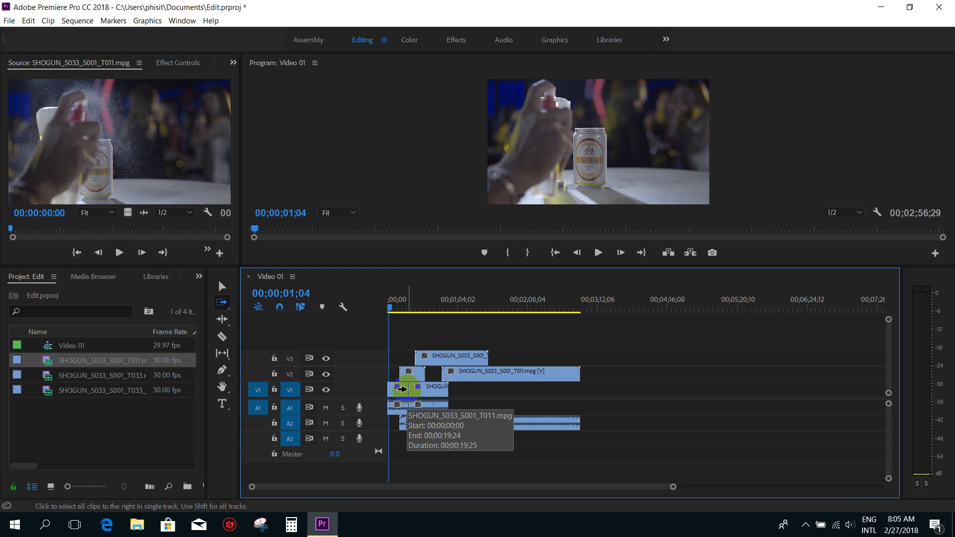
{"action": "left_click", "coordinate": [415, 374]}
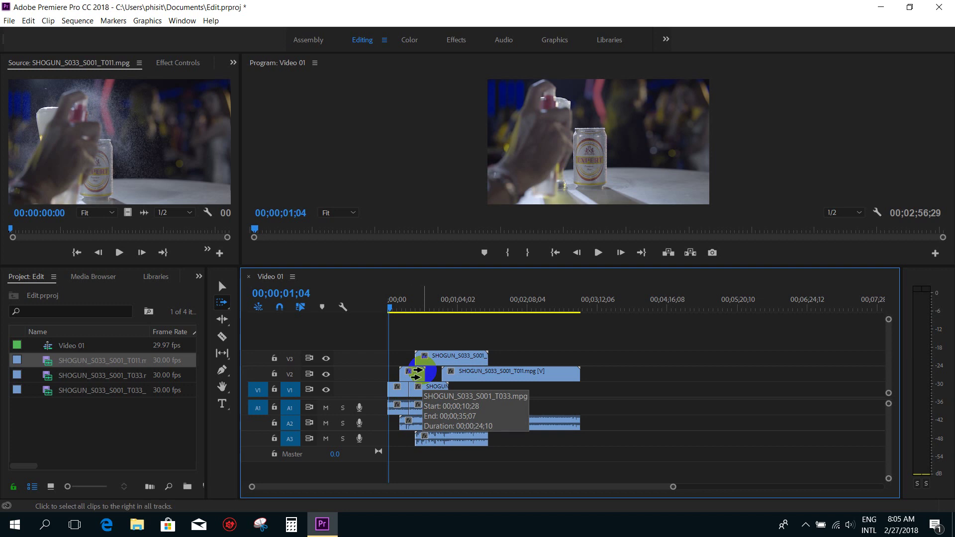
{"action": "left_click", "coordinate": [408, 395]}
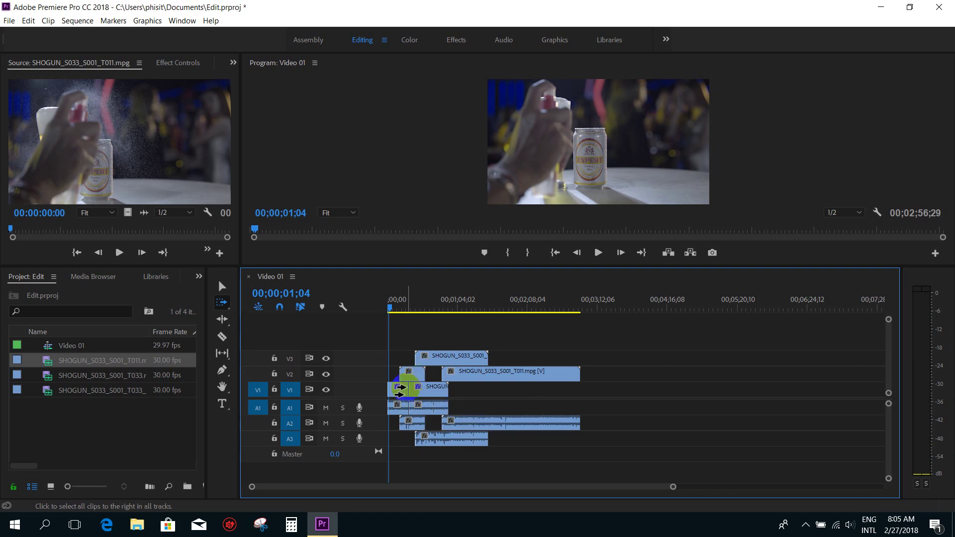
{"action": "left_click_drag", "start_coordinate": [398, 391], "coordinate": [570, 387]}
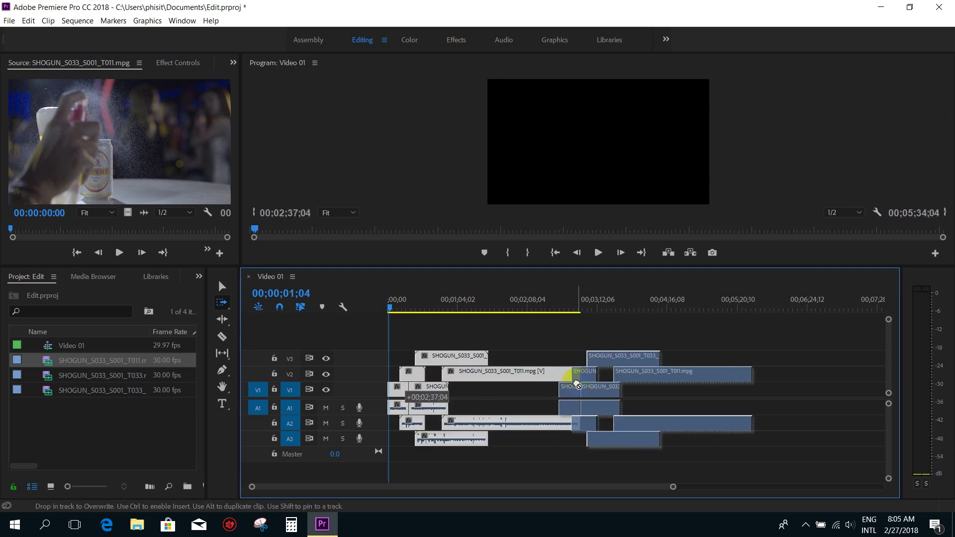
{"action": "key", "text": "ctrl+z"}
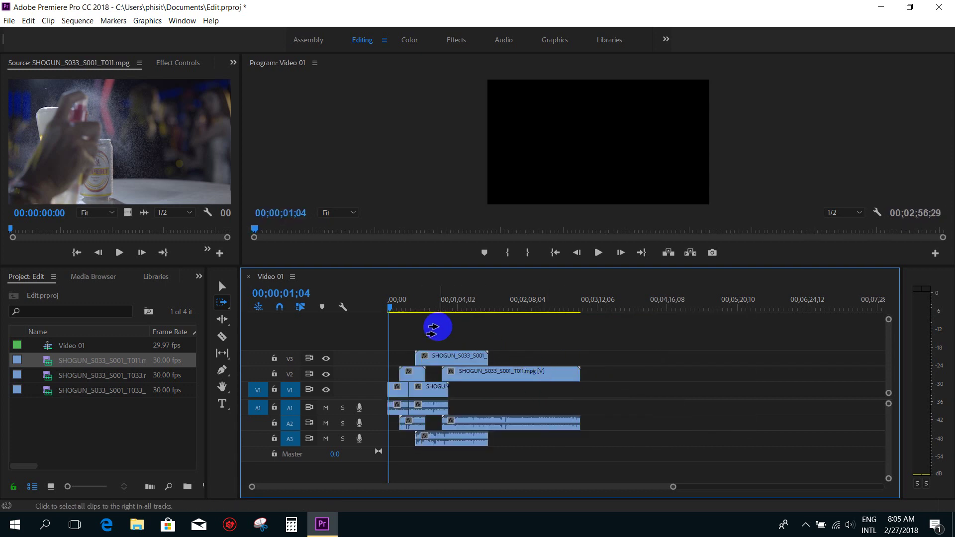
{"action": "left_click", "coordinate": [395, 391]}
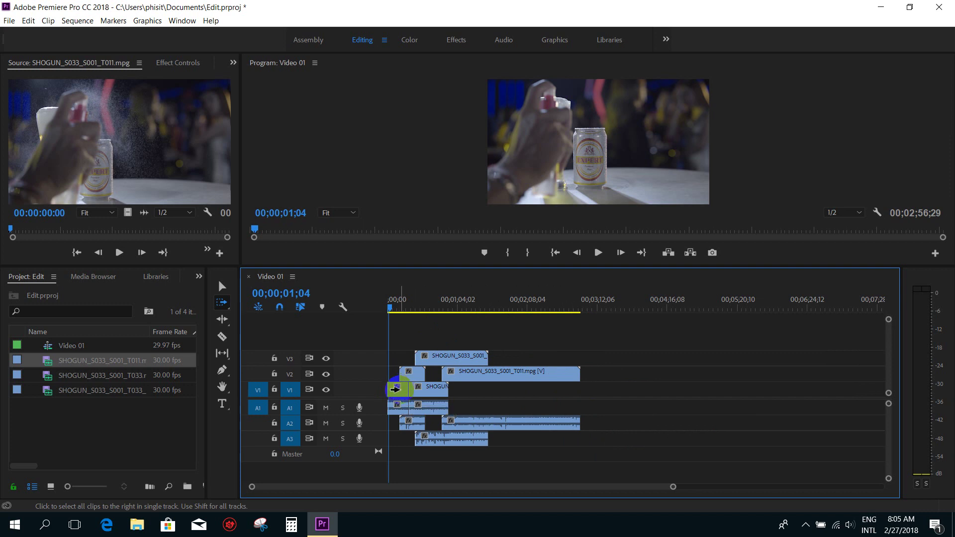
{"action": "left_click", "coordinate": [434, 362]}
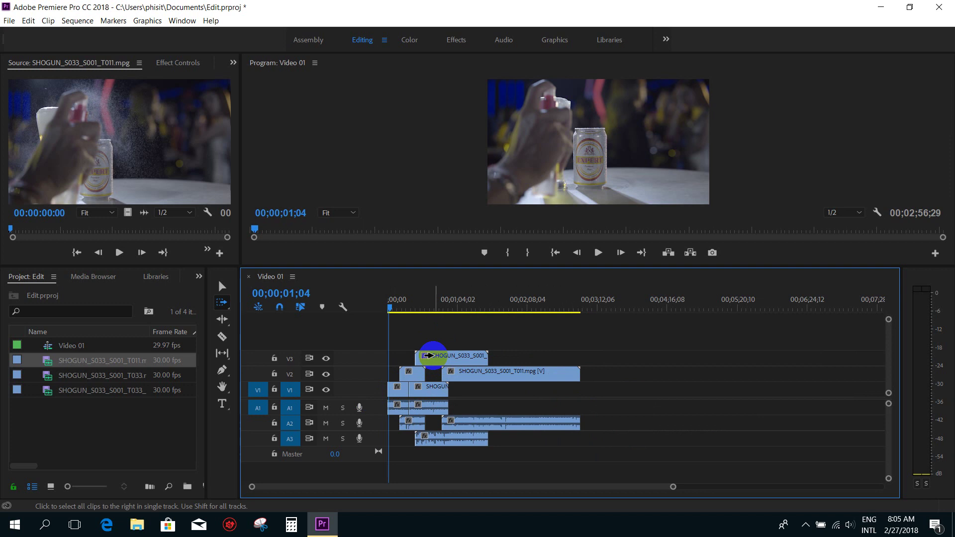
{"action": "left_click", "coordinate": [432, 355]}
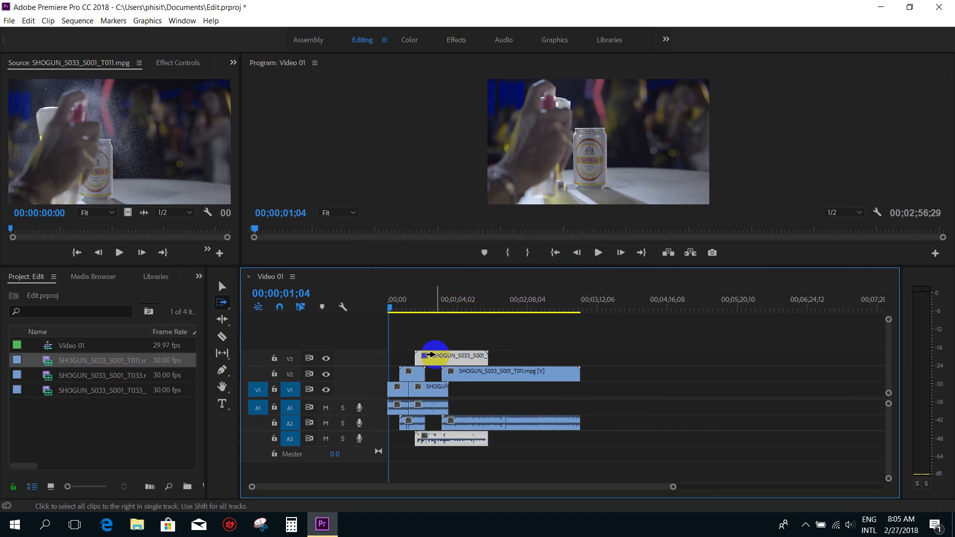
{"action": "left_click_drag", "start_coordinate": [428, 358], "coordinate": [688, 357]}
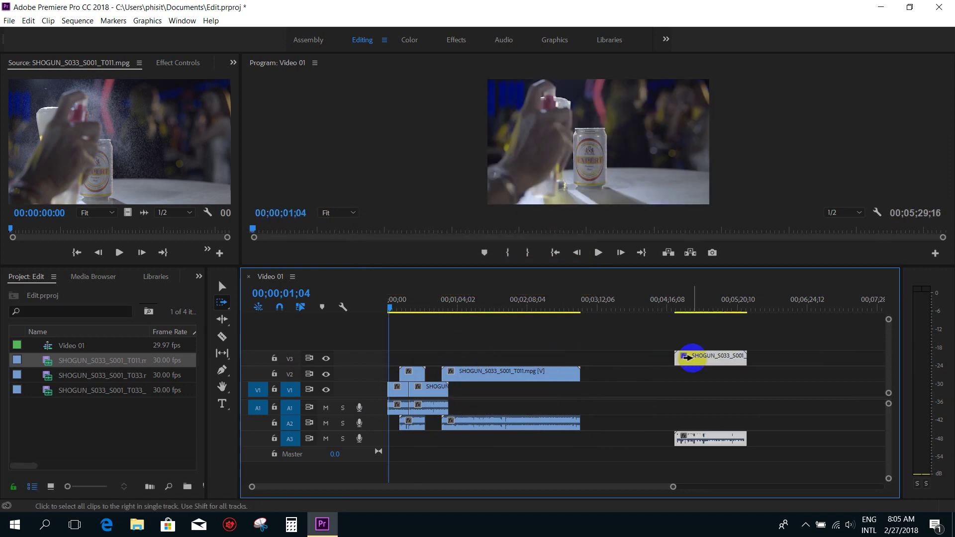
{"action": "left_click", "coordinate": [458, 383]}
{"action": "left_click_drag", "start_coordinate": [461, 376], "coordinate": [750, 381]}
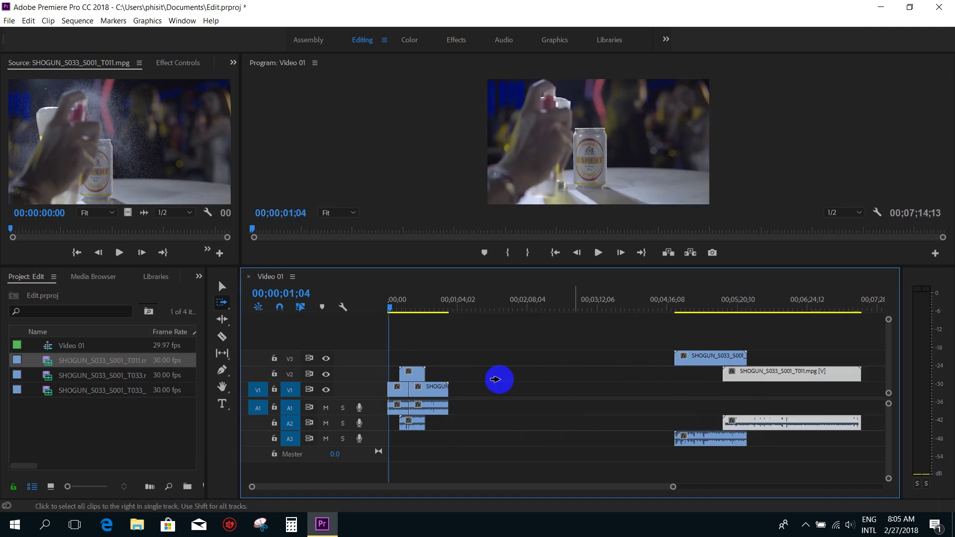
{"action": "left_click_drag", "start_coordinate": [412, 374], "coordinate": [563, 382]}
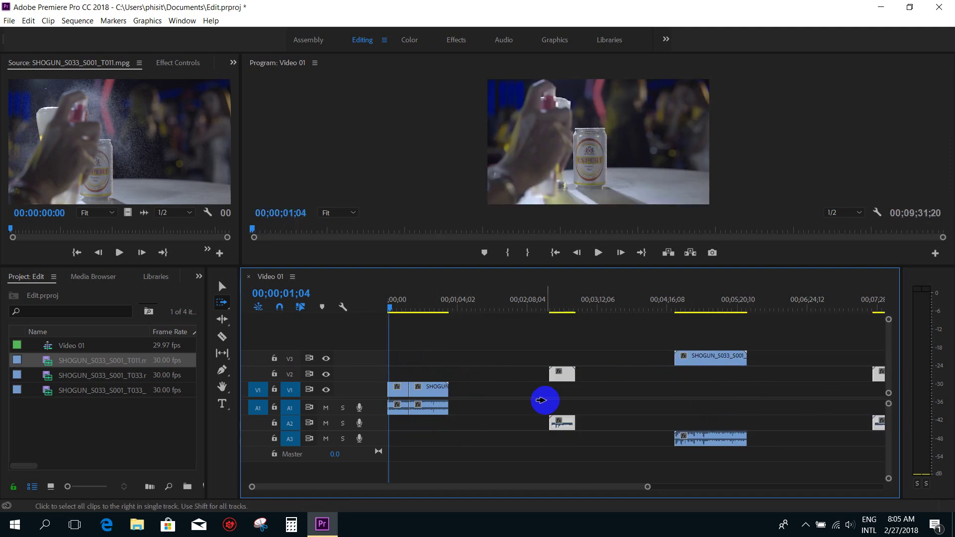
{"action": "mouse_move", "coordinate": [429, 390]}
{"action": "left_mouse_down"}
{"action": "mouse_move", "coordinate": [556, 394]}
{"action": "mouse_move", "coordinate": [494, 391]}
{"action": "left_mouse_up"}
{"action": "key", "text": "ctrl+z"}
{"action": "key", "text": "ctrl+z"}
{"action": "key", "text": "ctrl+z"}
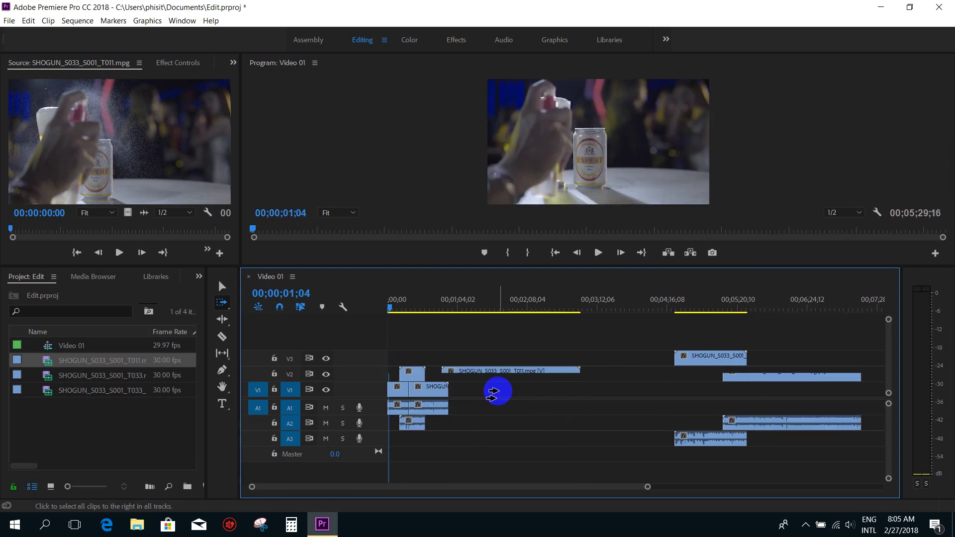
{"action": "key", "text": "ctrl+z"}
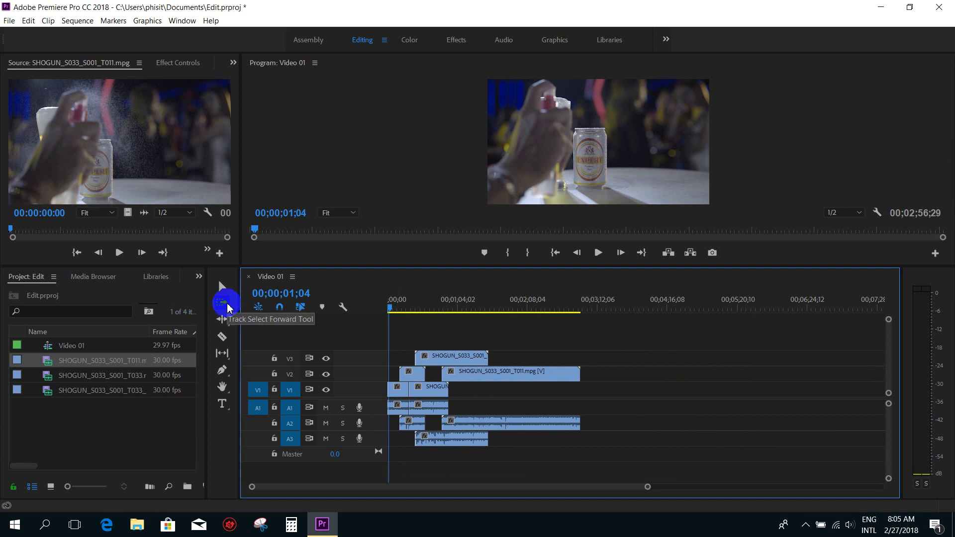
{"action": "left_click_drag", "start_coordinate": [398, 391], "coordinate": [564, 390]}
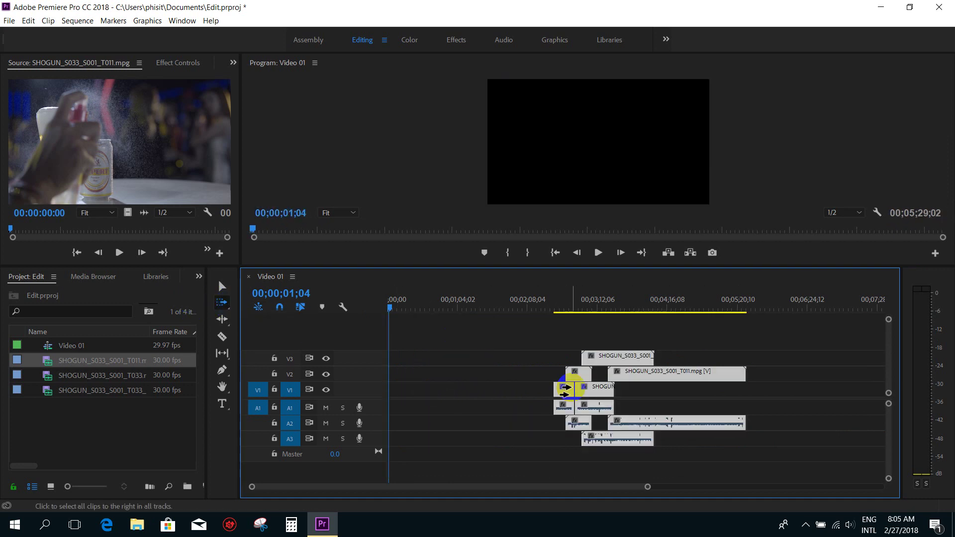
{"action": "key", "text": "ctrl+z"}
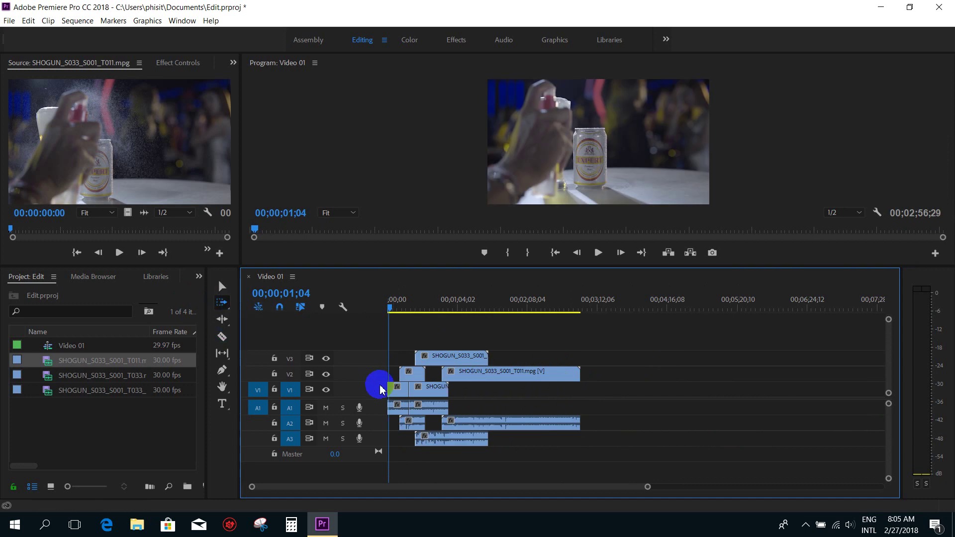
{"action": "left_click_drag", "start_coordinate": [463, 373], "coordinate": [565, 373]}
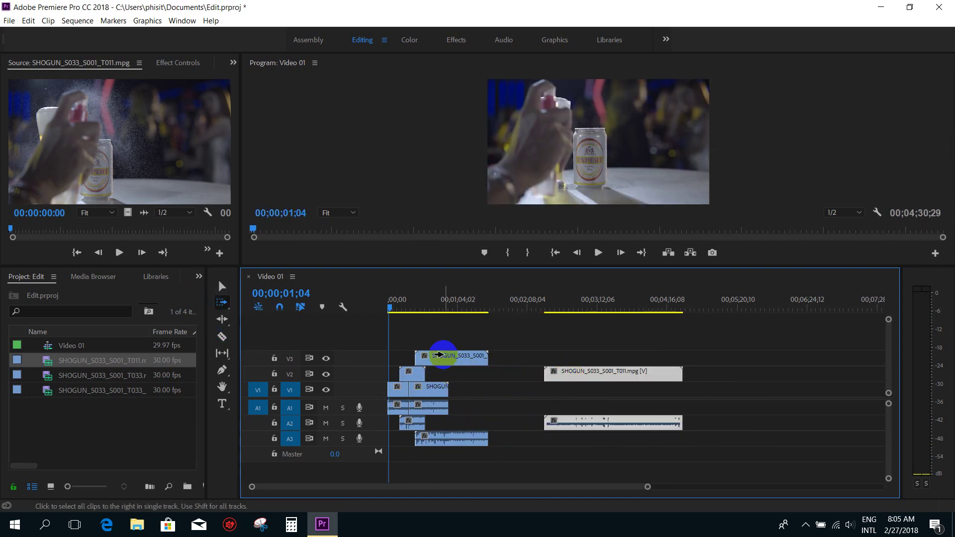
{"action": "left_click_drag", "start_coordinate": [440, 355], "coordinate": [530, 356]}
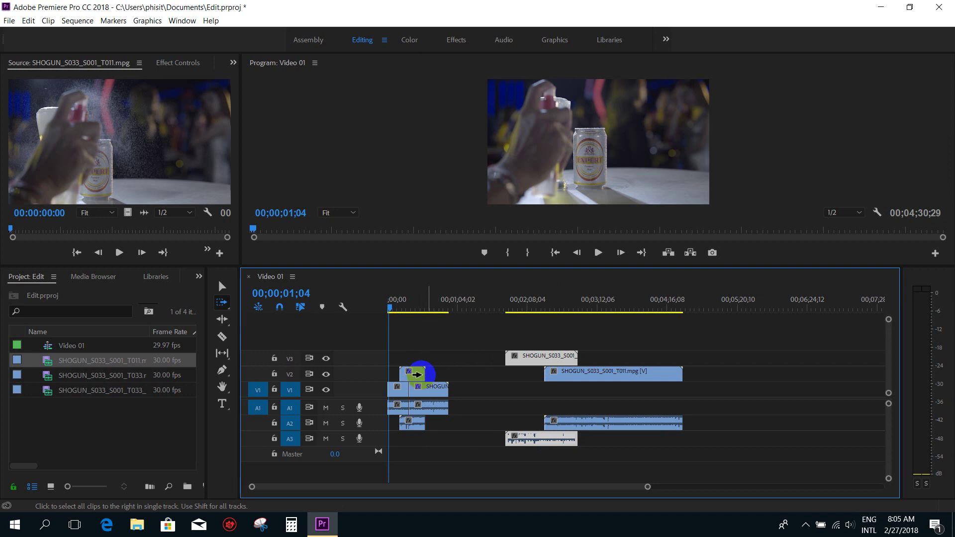
{"action": "key", "text": "ctrl+z"}
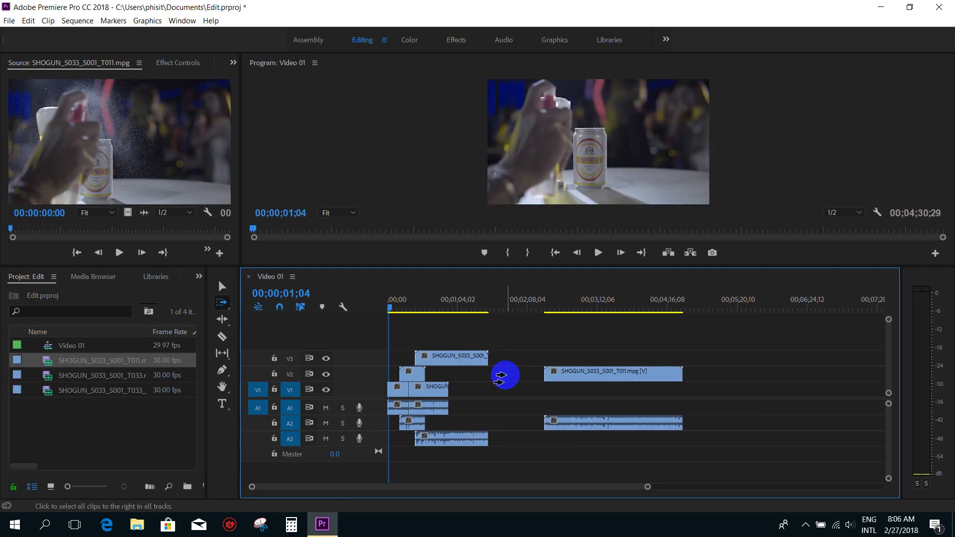
{"action": "key", "text": "ctrl+z"}
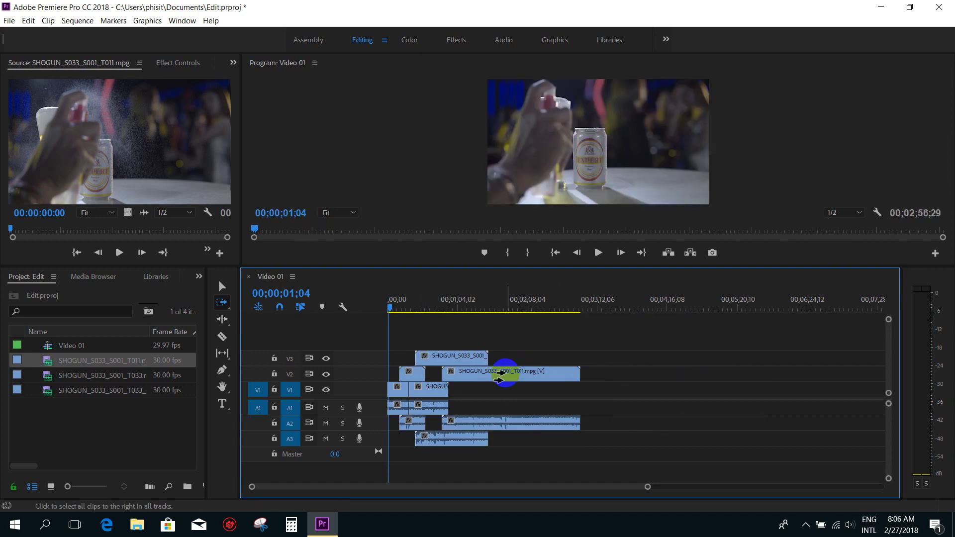
{"action": "left_click", "coordinate": [223, 304]}
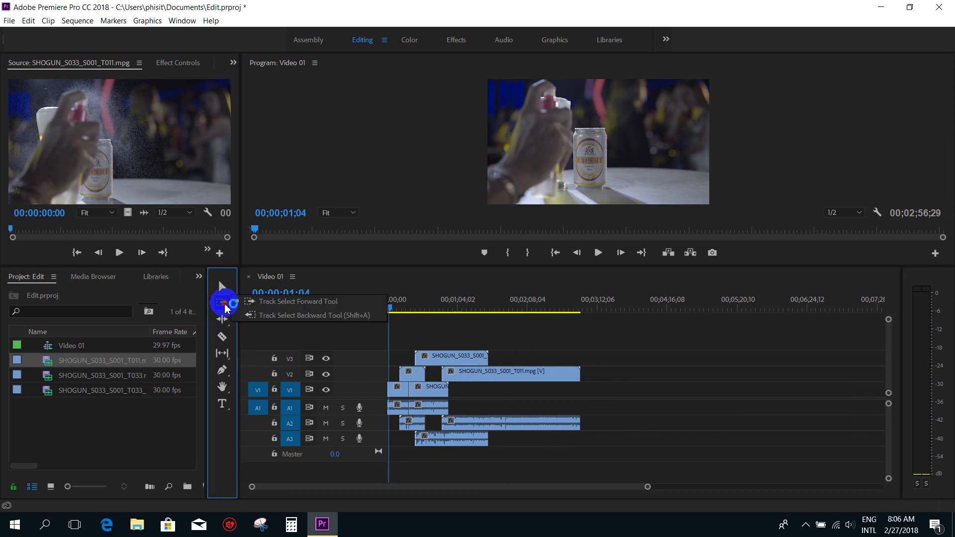
Choose the Track Select Backward Tool, then go back to the Selection Tool (V)
{"action": "left_click_drag", "start_coordinate": [225, 307], "coordinate": [273, 320]}
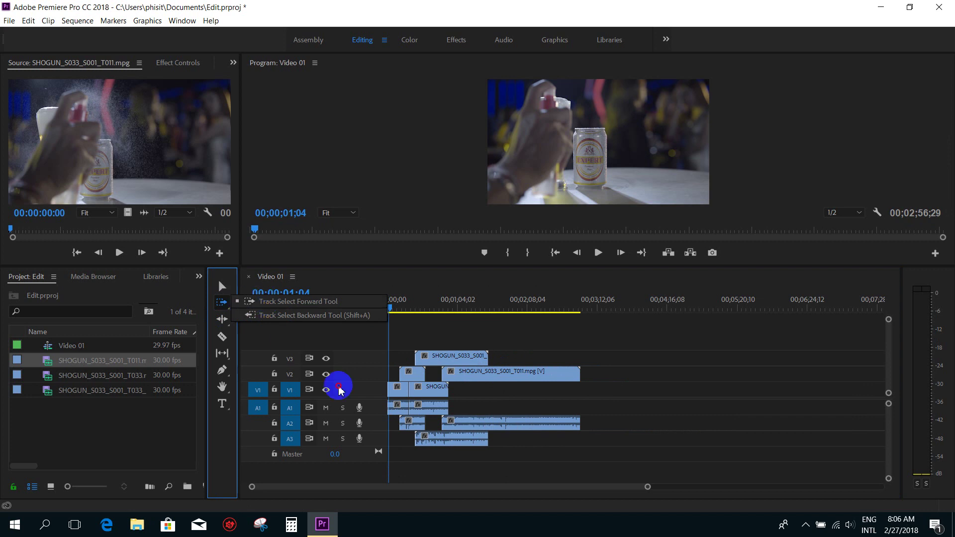
{"action": "left_click", "coordinate": [271, 302]}
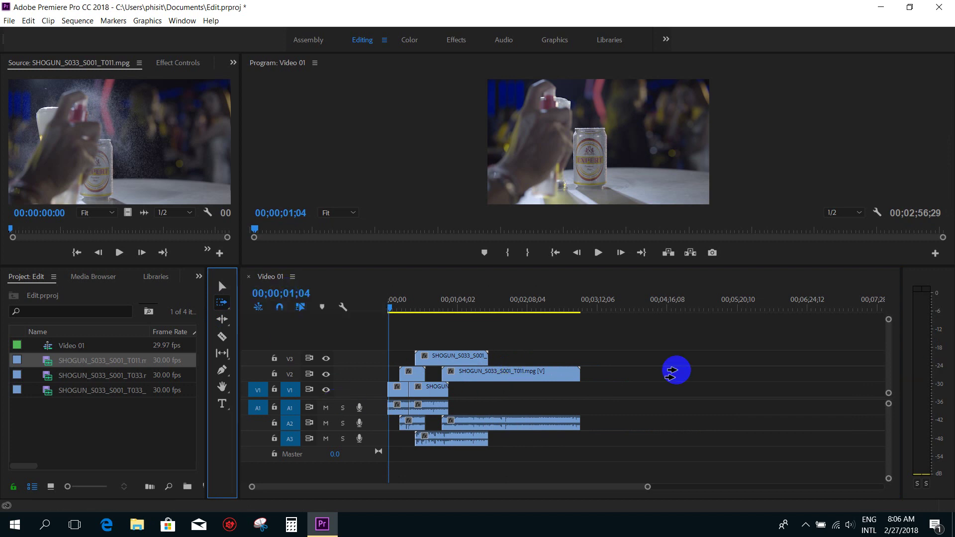
{"action": "left_click_drag", "start_coordinate": [221, 304], "coordinate": [273, 321]}
{"action": "left_click", "coordinate": [272, 320]}
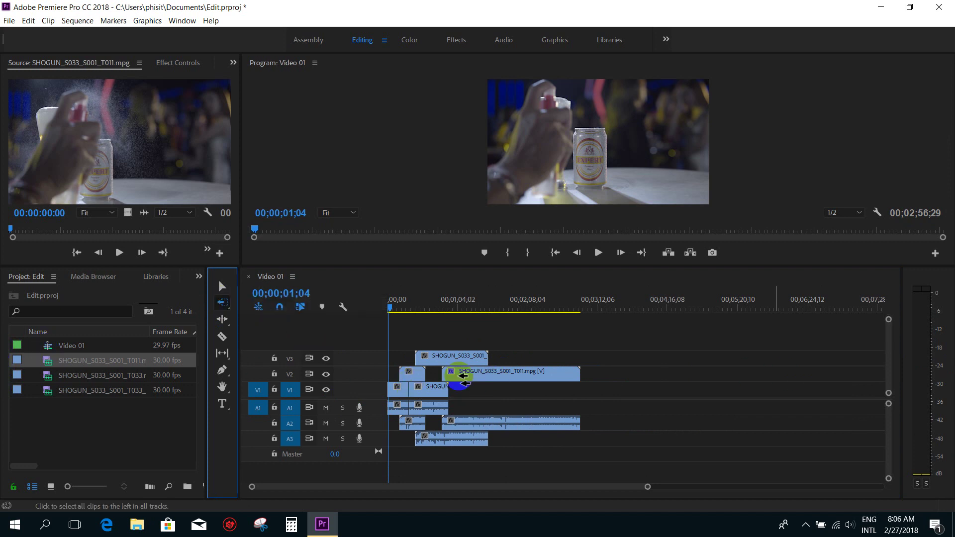
{"action": "left_click", "coordinate": [223, 285]}
{"action": "left_click", "coordinate": [566, 393]}
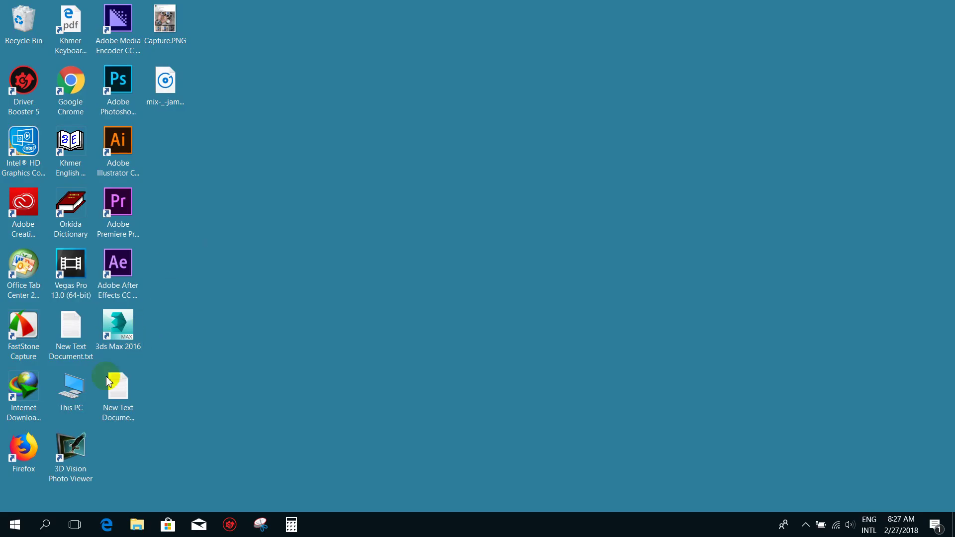
Open This PC maximized and browse Local Disk (D:) into the SETEC Institute folder
{"action": "double_click", "coordinate": [85, 391]}
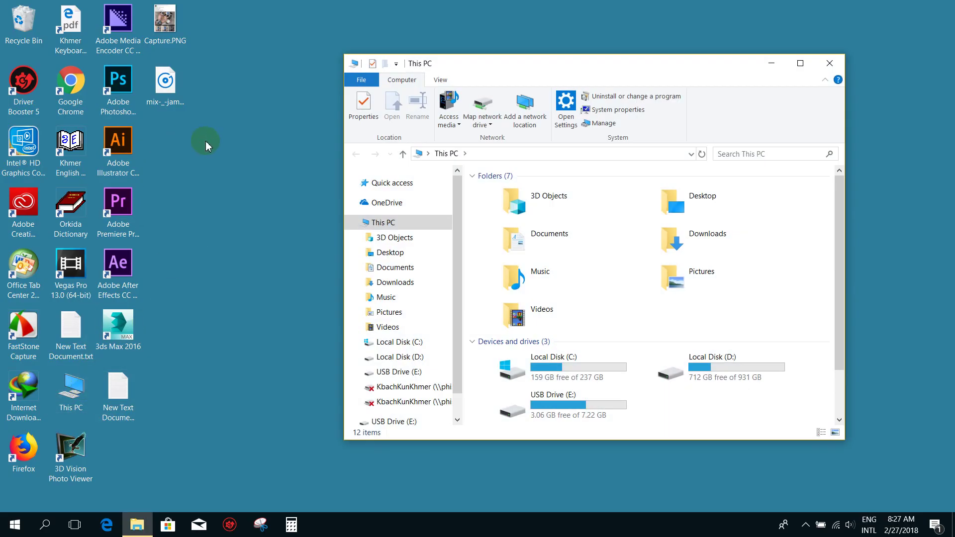
{"action": "double_click", "coordinate": [514, 64]}
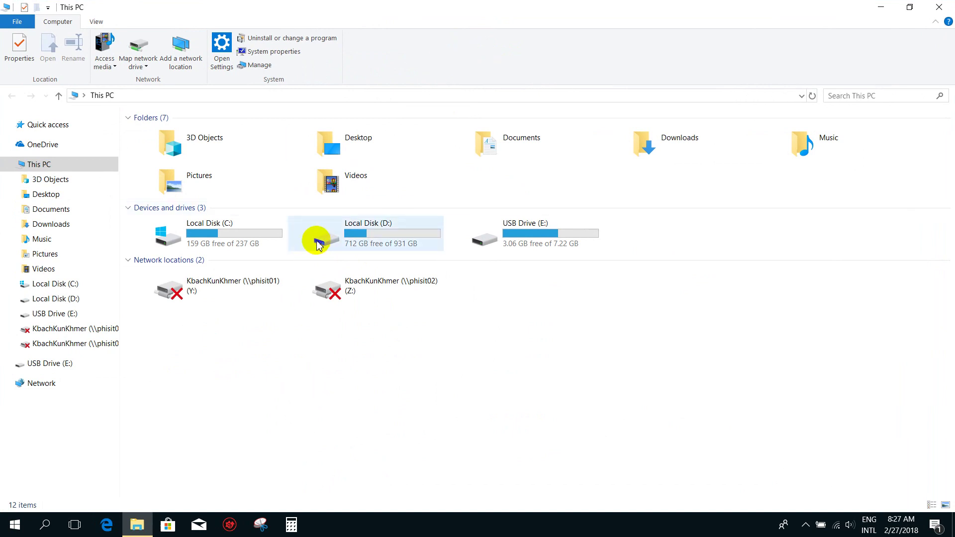
{"action": "left_click", "coordinate": [87, 302]}
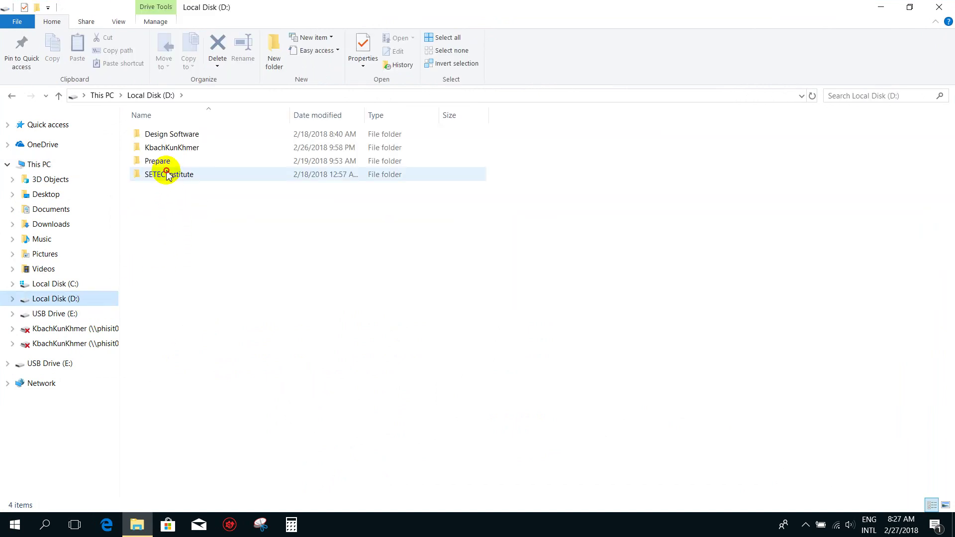
{"action": "left_click", "coordinate": [165, 175]}
{"action": "double_click", "coordinate": [164, 178]}
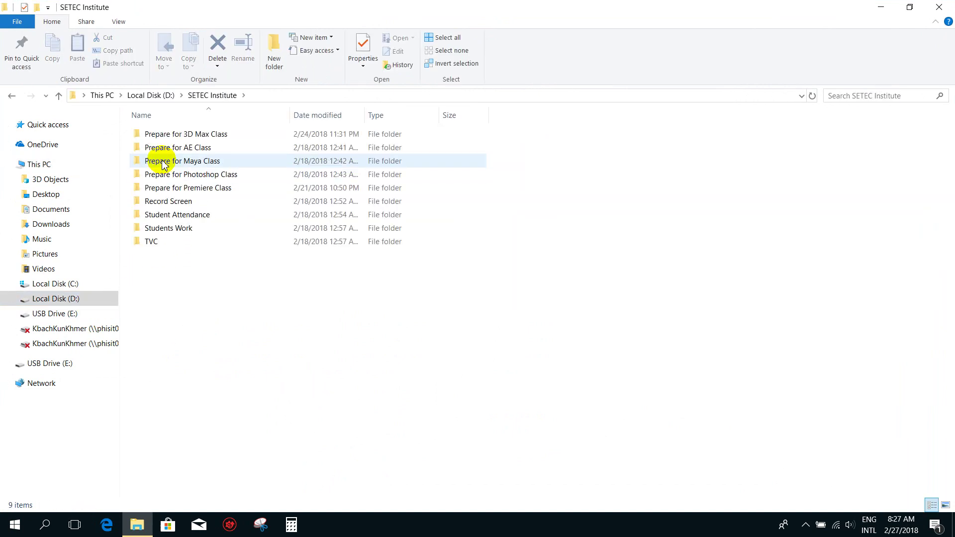
{"action": "double_click", "coordinate": [186, 188]}
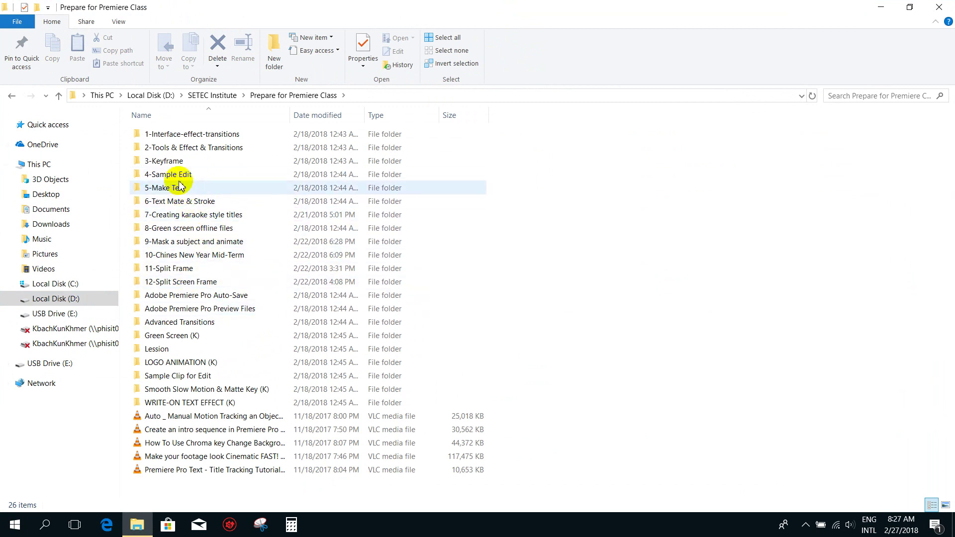
{"action": "left_click", "coordinate": [19, 101]}
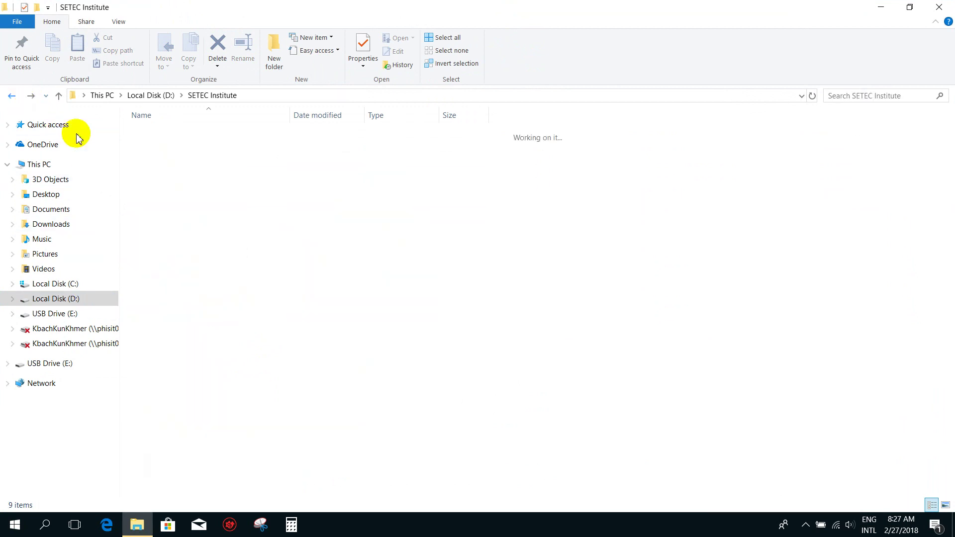
Drill down through Record Screen > Premiere Training > SO 8 (M) into D1
{"action": "double_click", "coordinate": [171, 203]}
{"action": "double_click", "coordinate": [160, 161]}
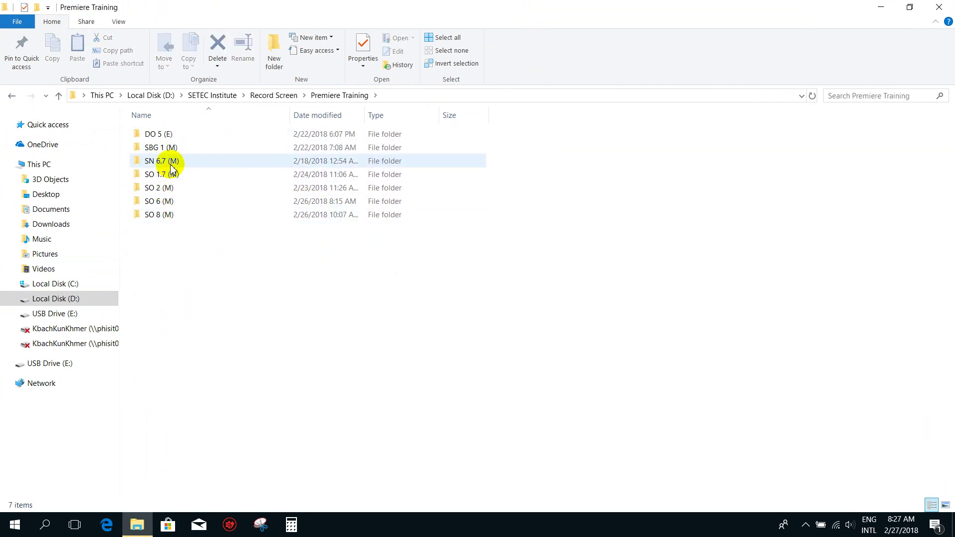
{"action": "double_click", "coordinate": [180, 215]}
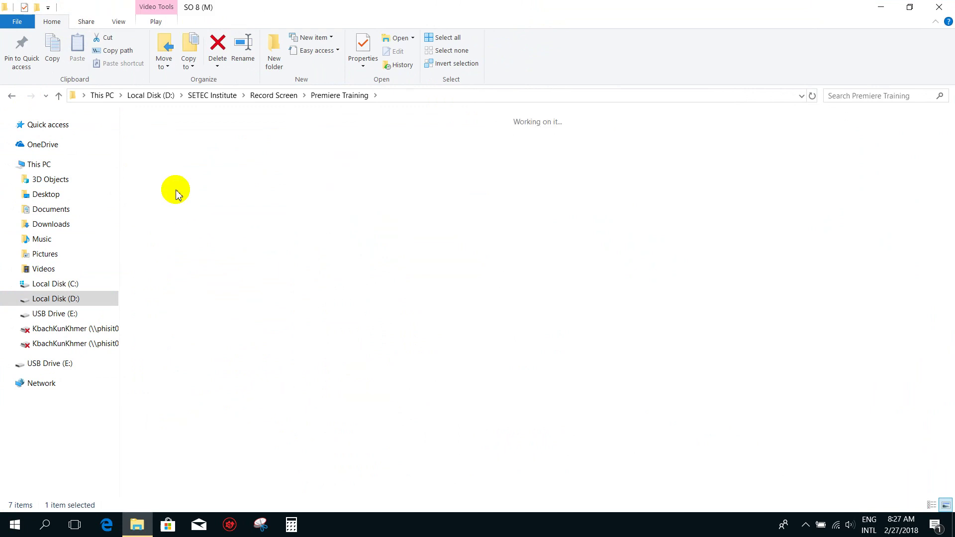
{"action": "right_click", "coordinate": [171, 157]}
{"action": "double_click", "coordinate": [161, 141]}
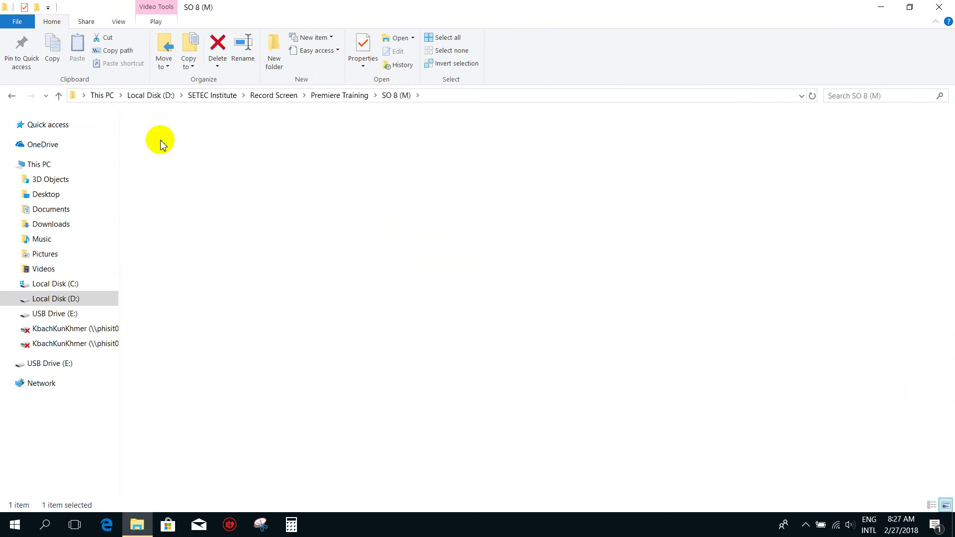